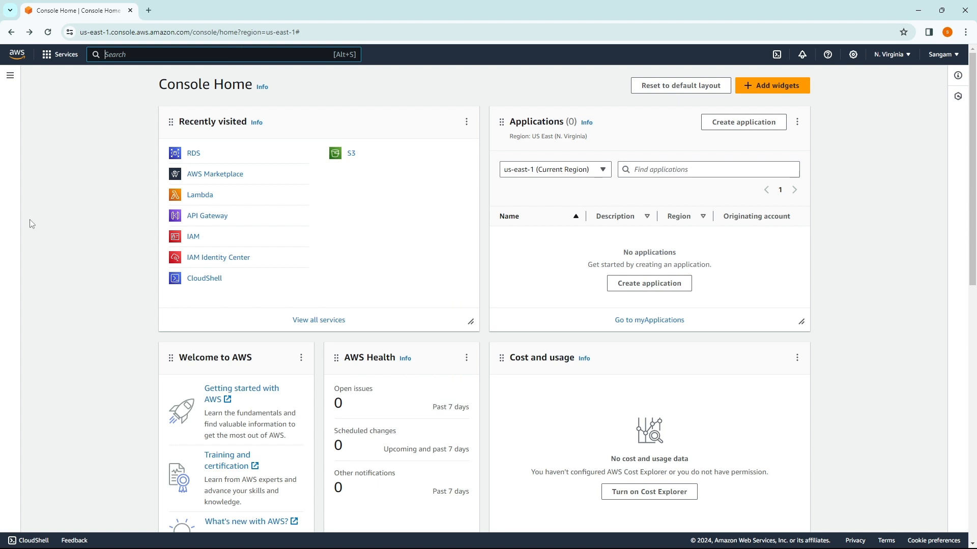
Step: Search for RDS and open the Amazon RDS dashboard, which shows zero DB instances
type("RDS")
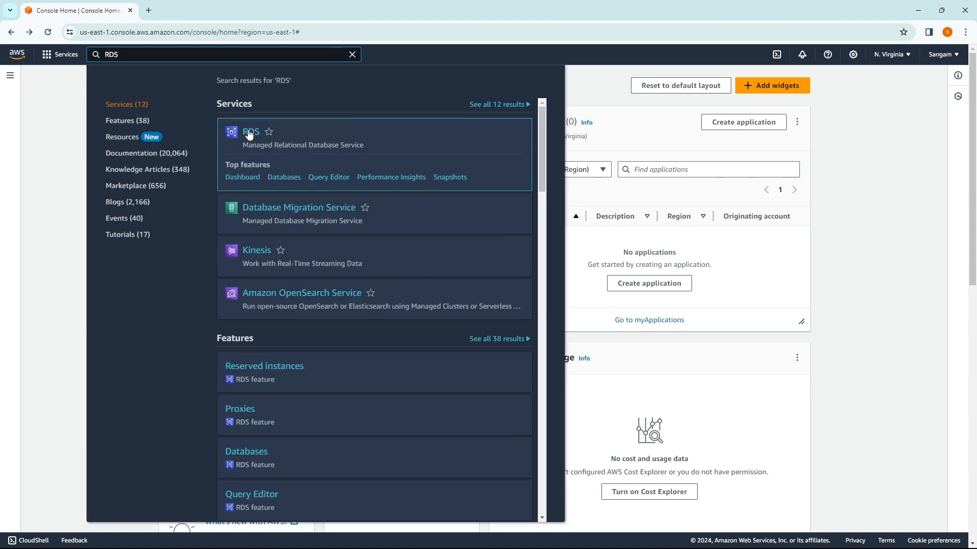
left_click(248, 134)
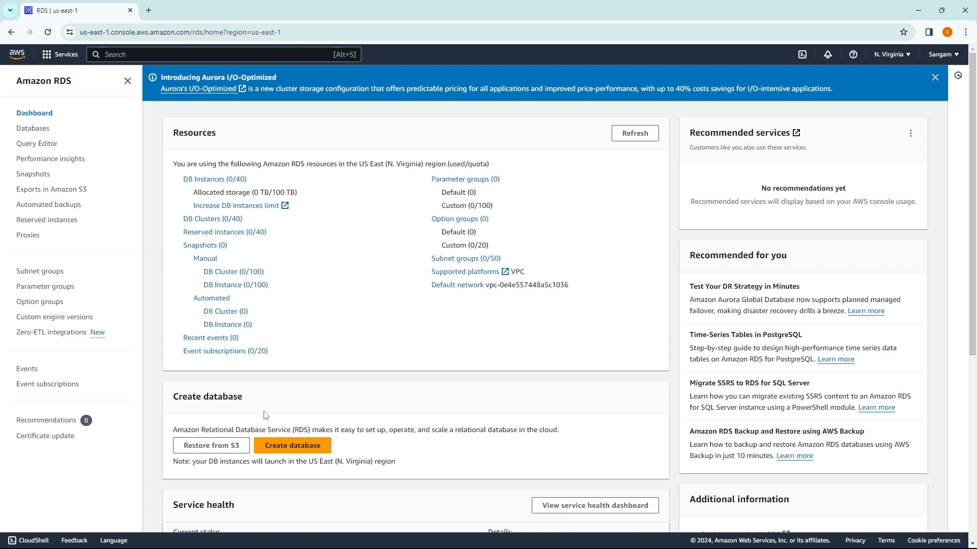
scroll(292, 352, "down", 2)
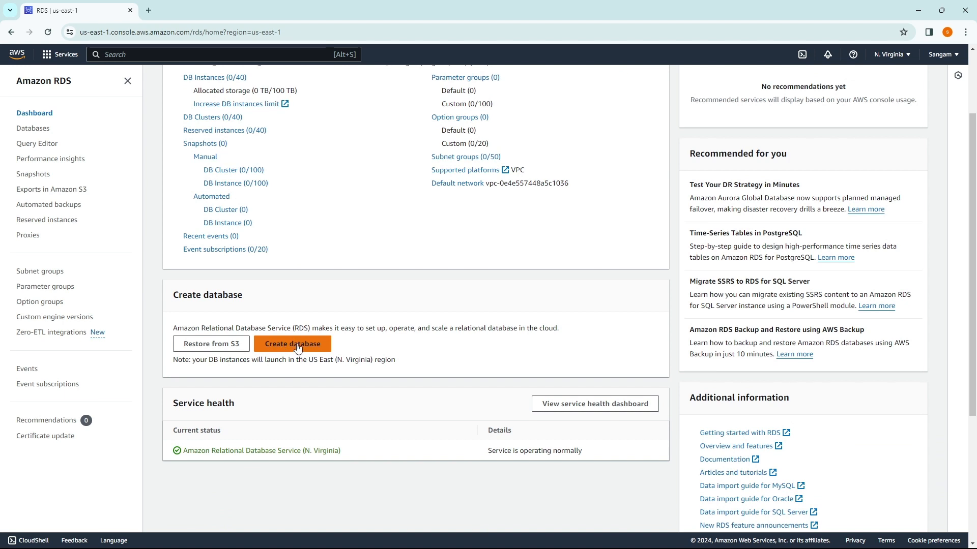
Step: Start a new database with the PostgreSQL engine and the Free tier template
left_click(297, 346)
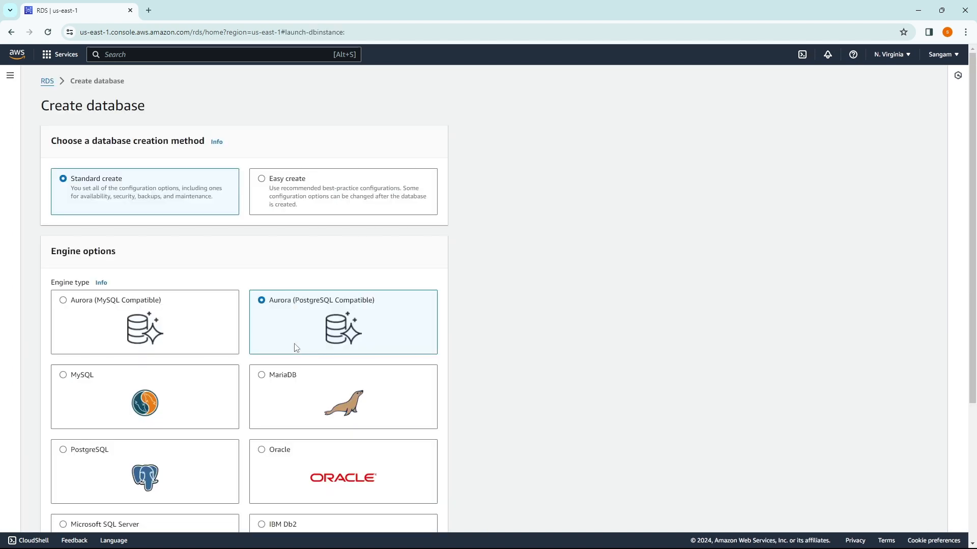
scroll(290, 233, "down", 2)
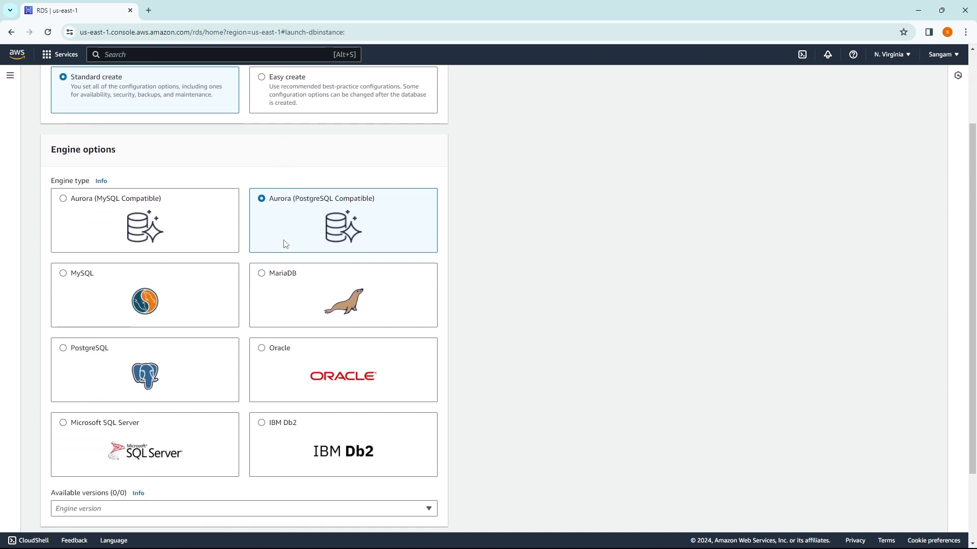
scroll(283, 244, "up", 2)
scroll(179, 245, "down", 4)
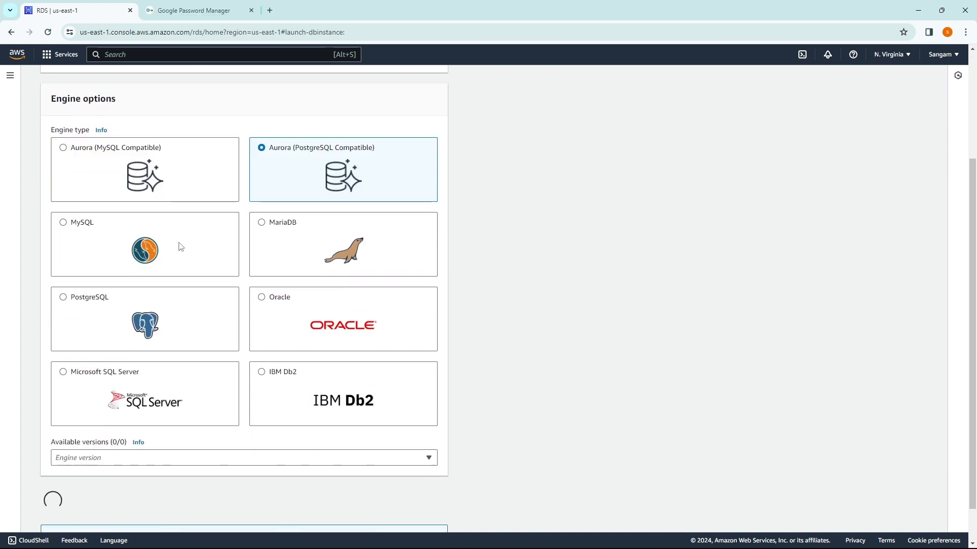
scroll(277, 243, "down", 1)
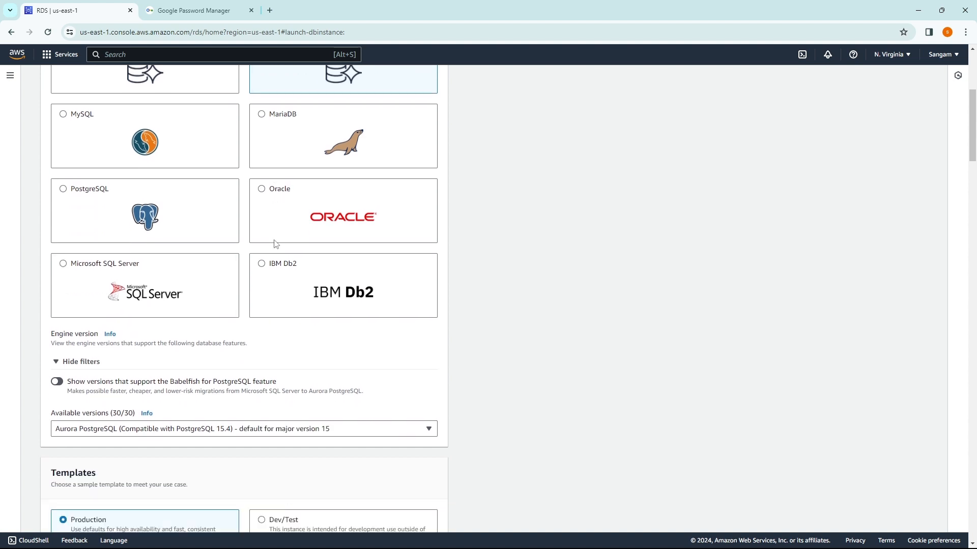
scroll(279, 242, "up", 1)
scroll(84, 244, "up", 4)
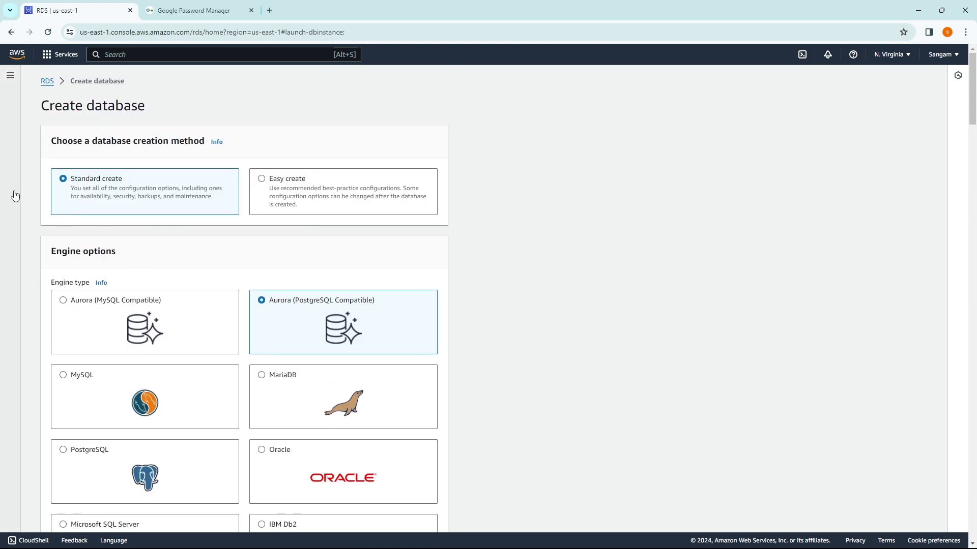
scroll(158, 325, "down", 2)
left_click(97, 365)
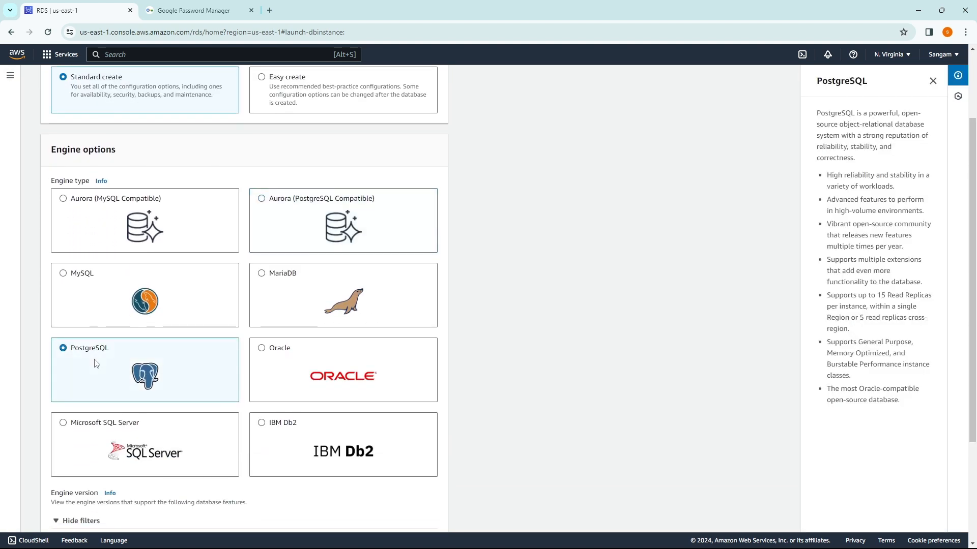
scroll(98, 364, "down", 3)
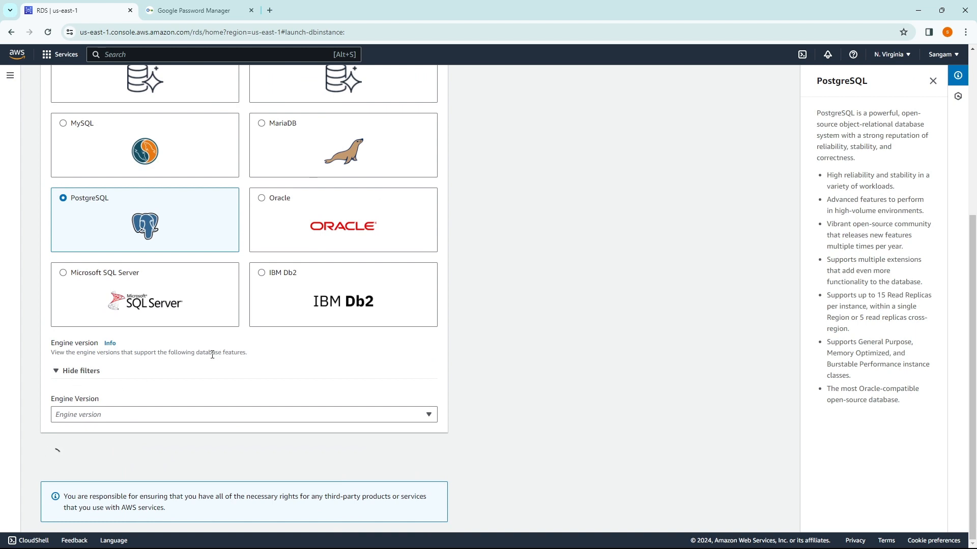
scroll(187, 356, "down", 6)
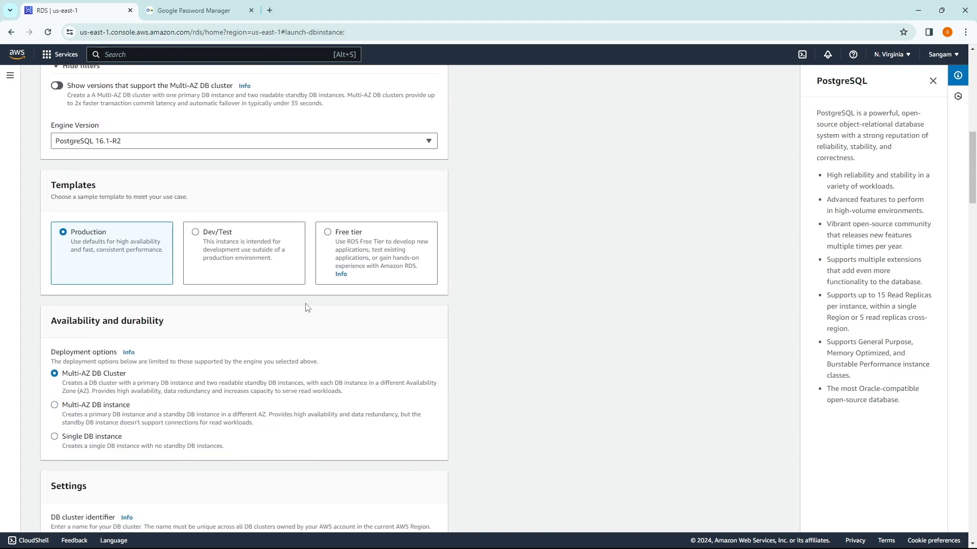
left_click(369, 241)
Step: Enter and confirm the master password for user postgres, then review the rest of the form
scroll(204, 315, "down", 6)
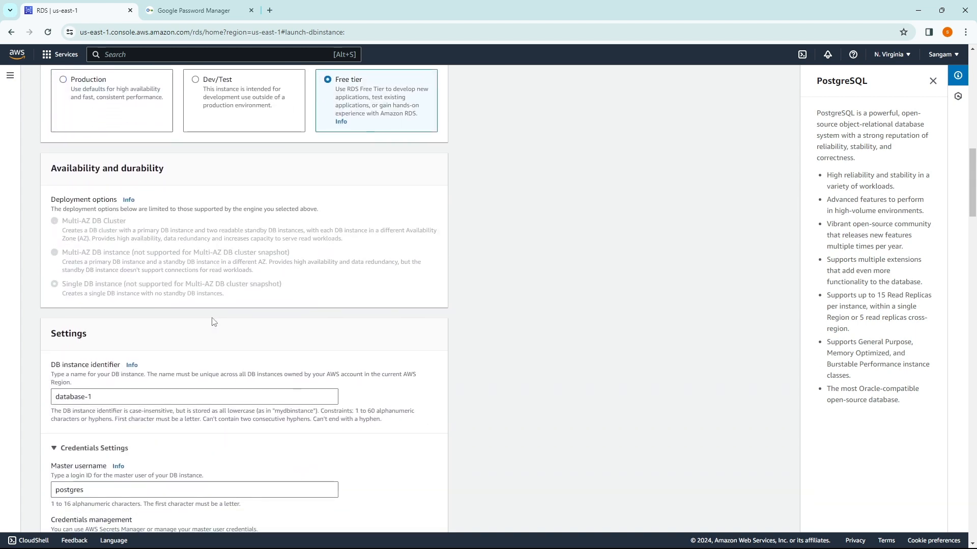
scroll(164, 309, "down", 4)
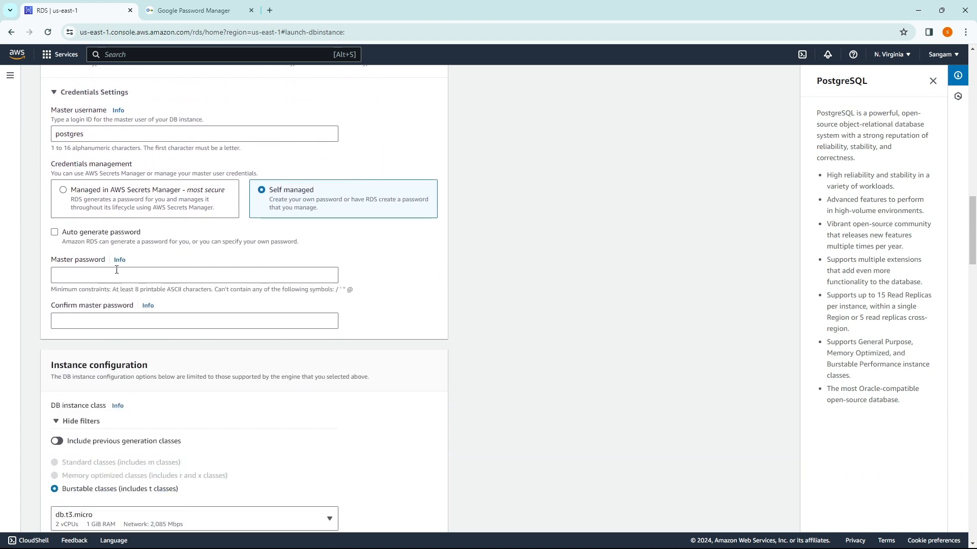
left_click(121, 282)
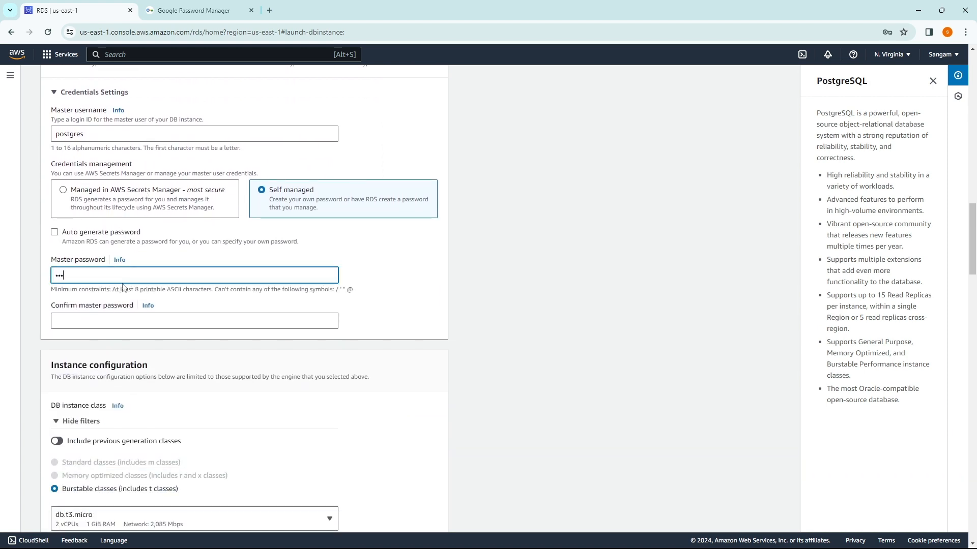
type("••••••••")
left_click(107, 319)
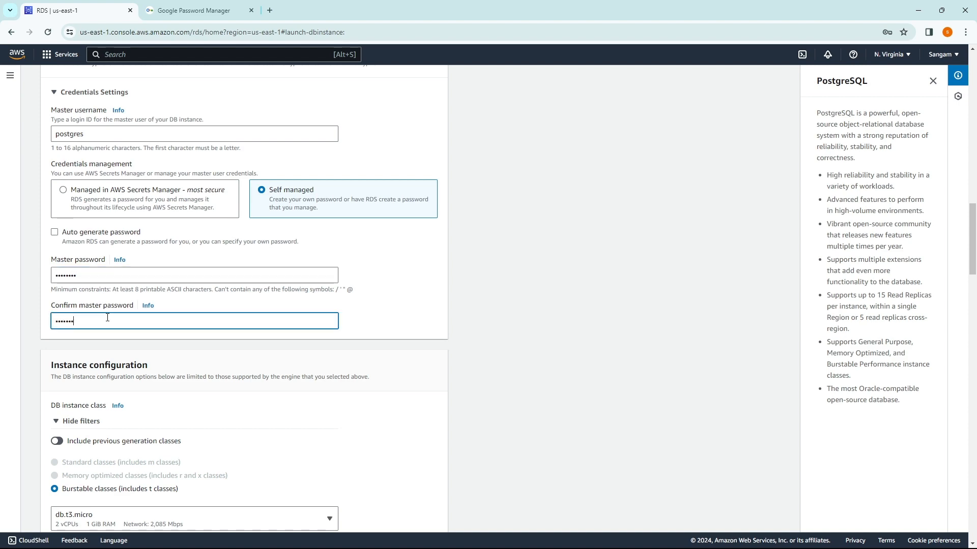
scroll(184, 346, "down", 15)
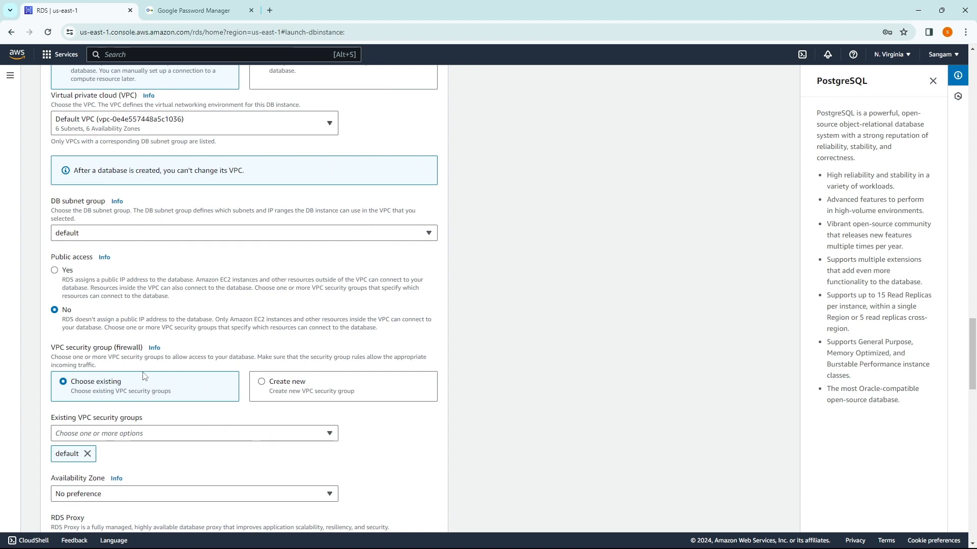
scroll(144, 376, "down", 8)
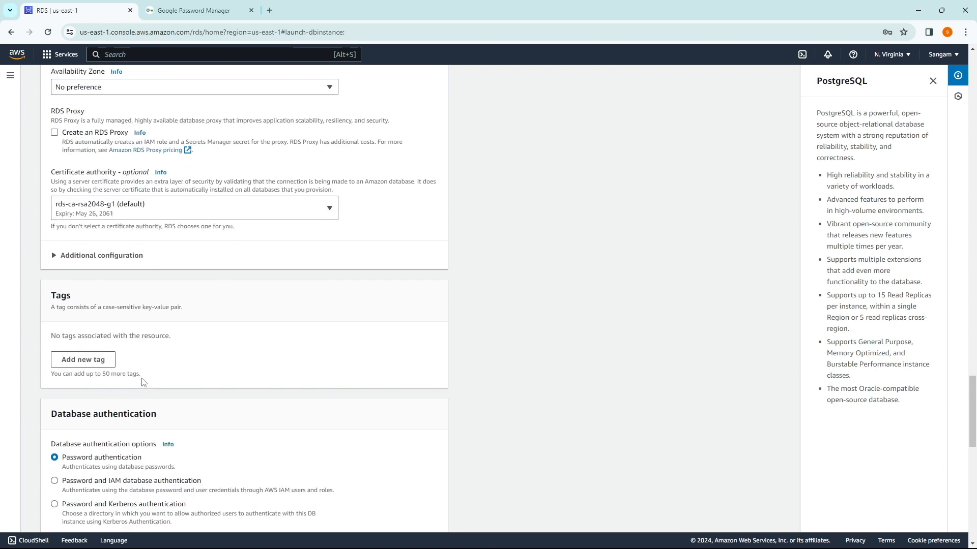
scroll(143, 382, "down", 12)
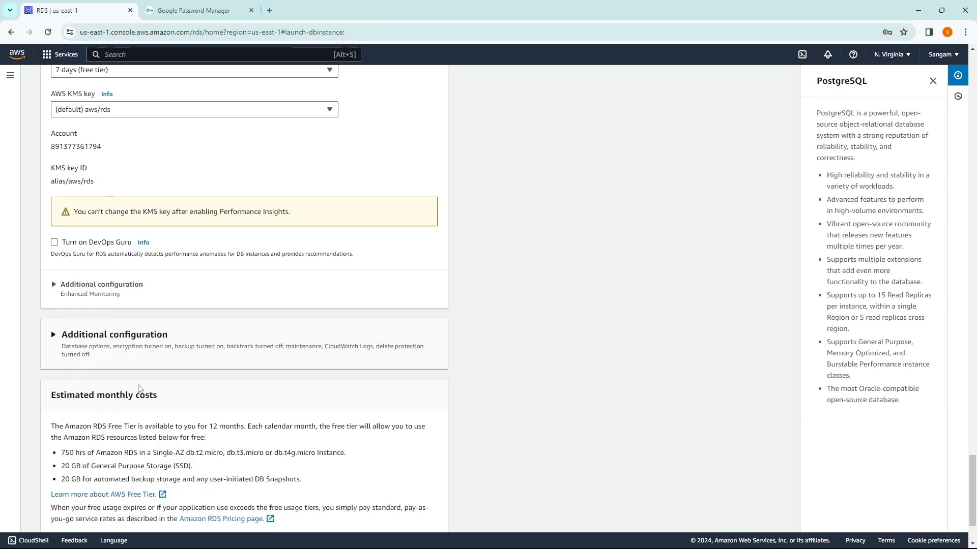
scroll(139, 388, "down", 2)
Step: Submit database-1 for creation, dismissing the password warning, browser save prompt and add-ons dialog
left_click(383, 516)
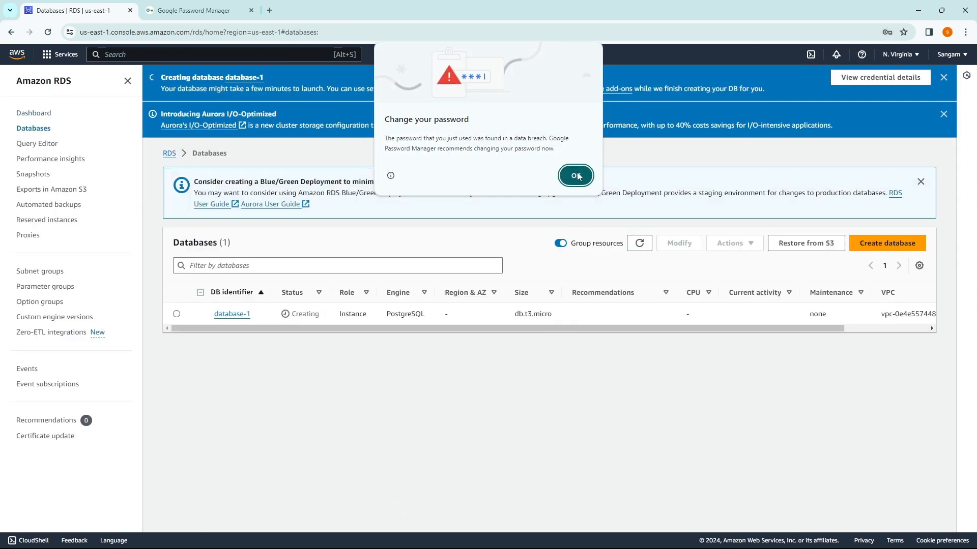
left_click(578, 175)
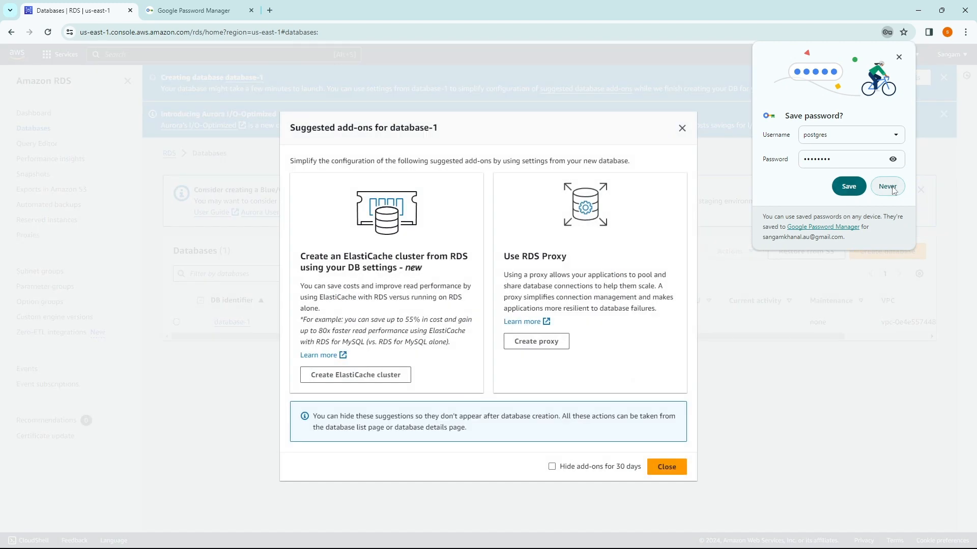
left_click(884, 187)
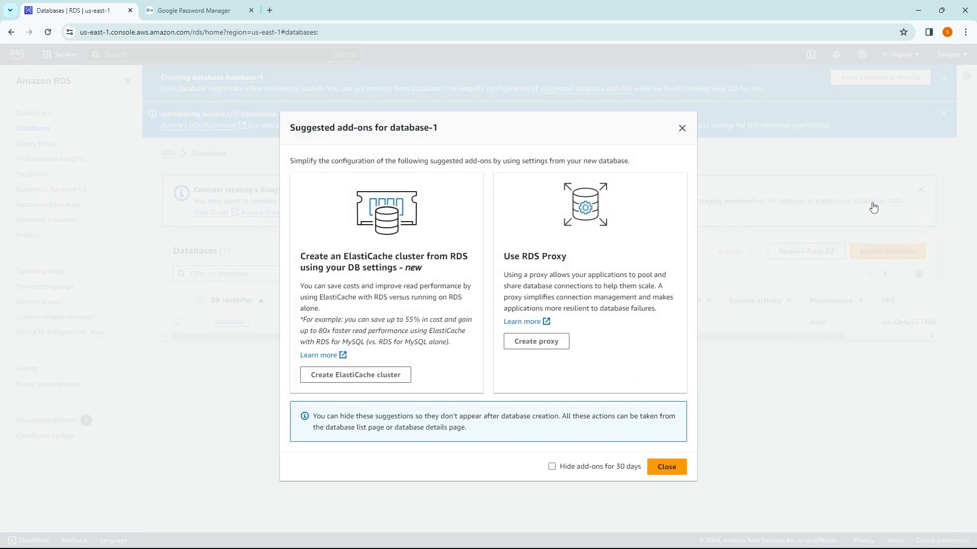
left_click(670, 469)
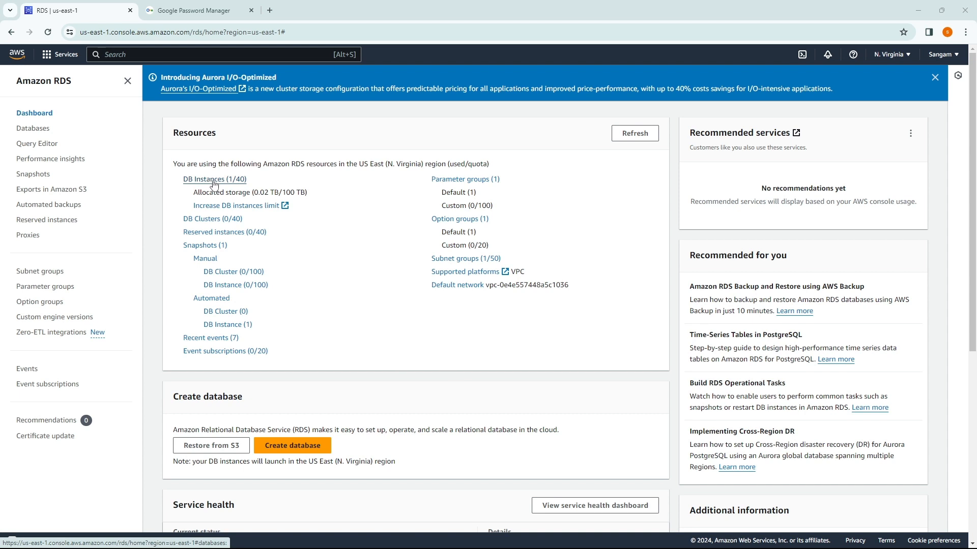
Step: Open database-1 from DB instances and review its endpoint, port 5432 and VPC security group
left_click(214, 183)
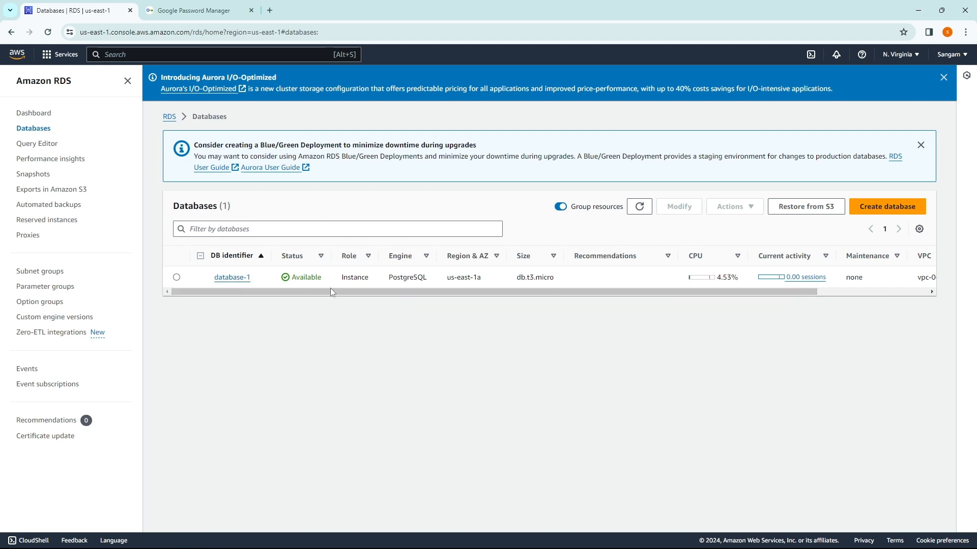
left_click(227, 277)
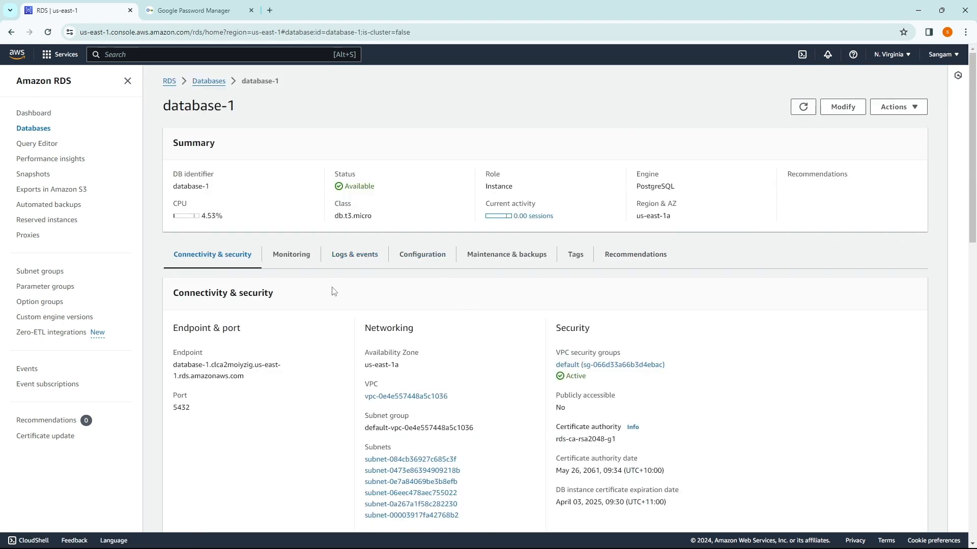
scroll(334, 290, "down", 1)
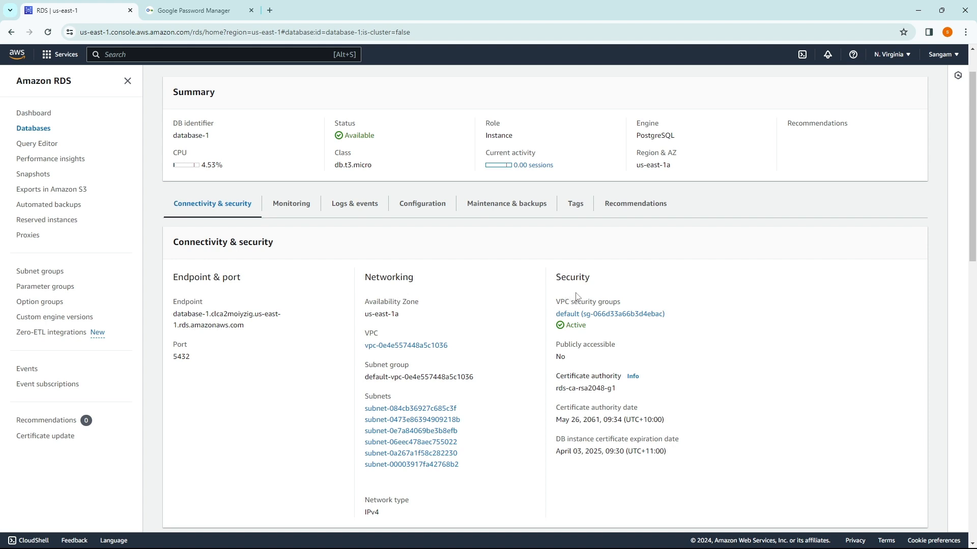
mouse_move(556, 303)
left_mouse_down()
mouse_move(643, 310)
mouse_move(570, 314)
left_mouse_up()
left_click(660, 339)
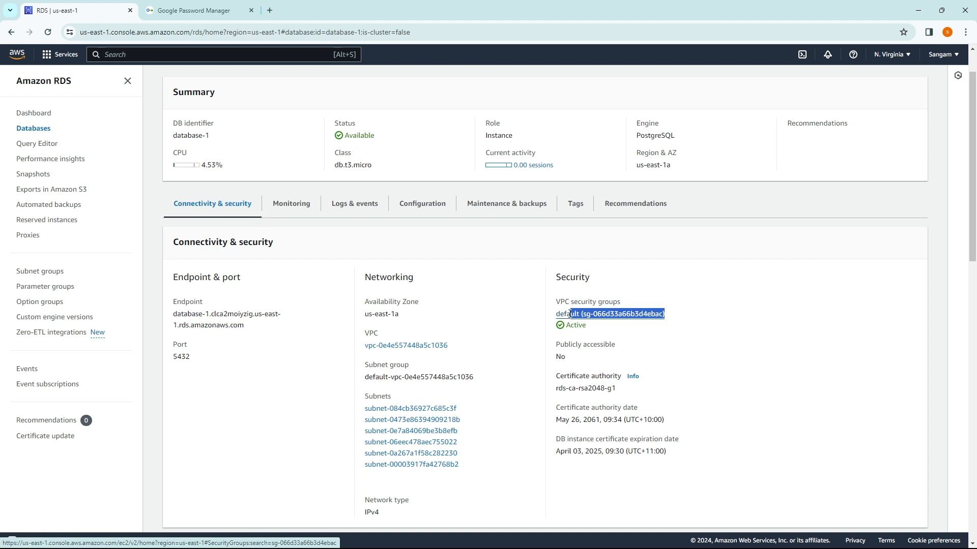
left_click(702, 336)
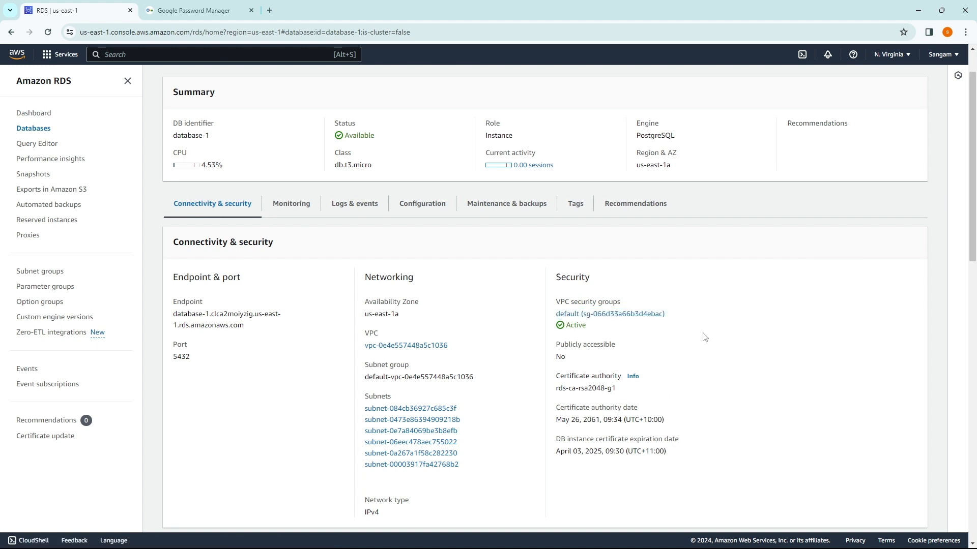
Step: Open default security group sg-066d33a66b3d4ebac and begin editing its inbound rules
left_click(600, 318)
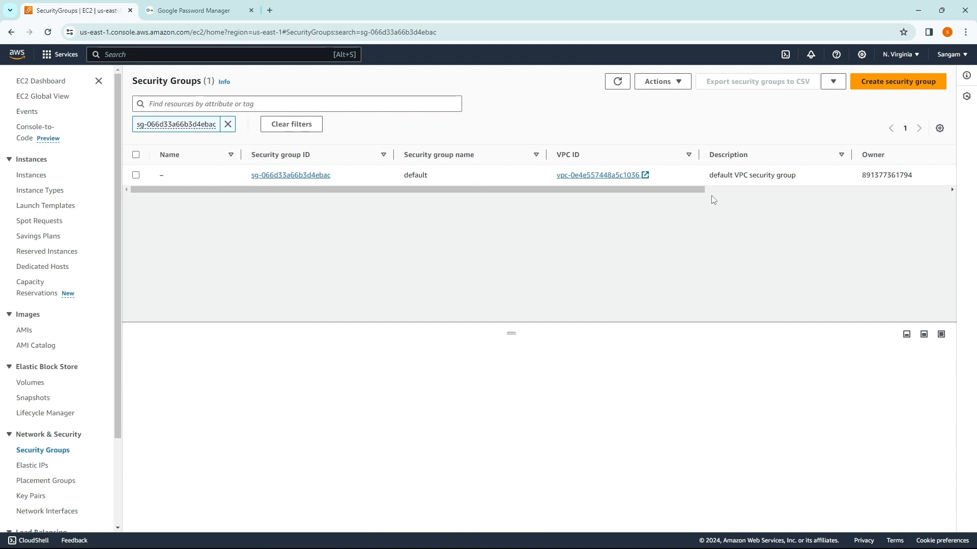
left_click(279, 176)
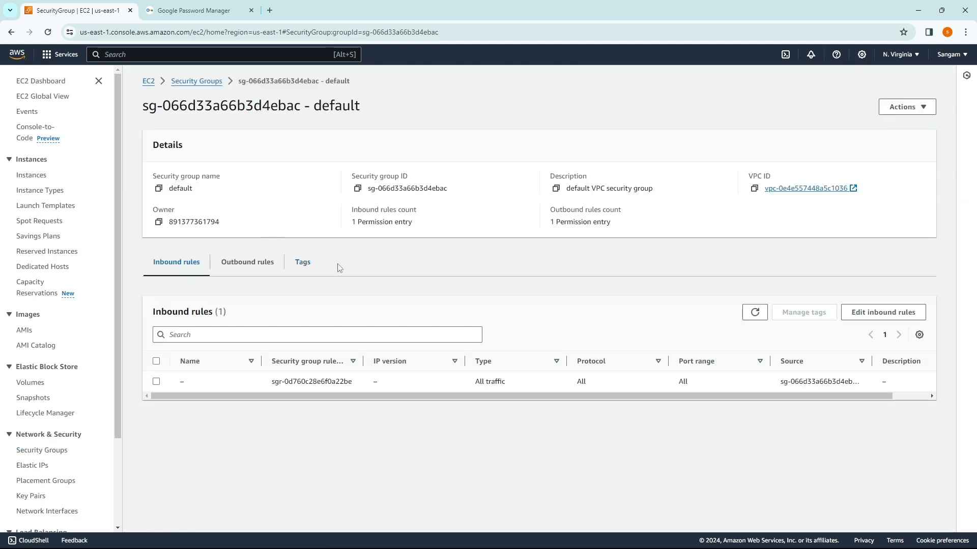
left_click(863, 313)
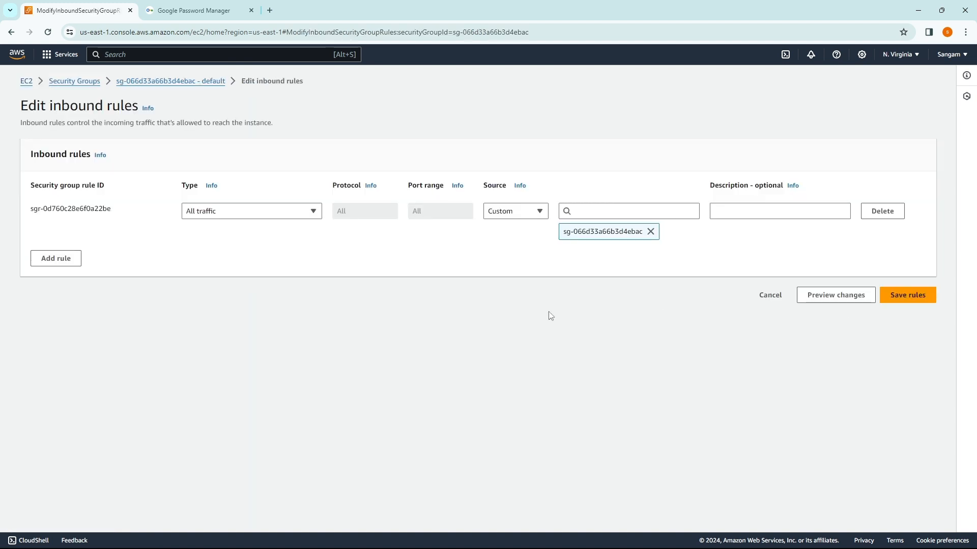
Step: Add a PostgreSQL inbound rule from Anywhere-IPv4 (0.0.0.0/0) and delete the All traffic rule
left_click(55, 260)
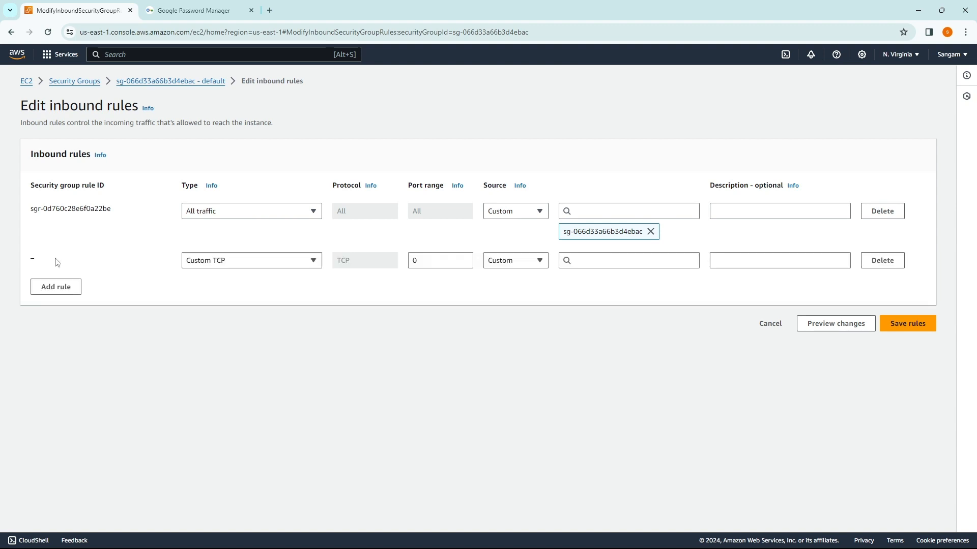
left_click(419, 264)
left_click(515, 261)
left_click(517, 295)
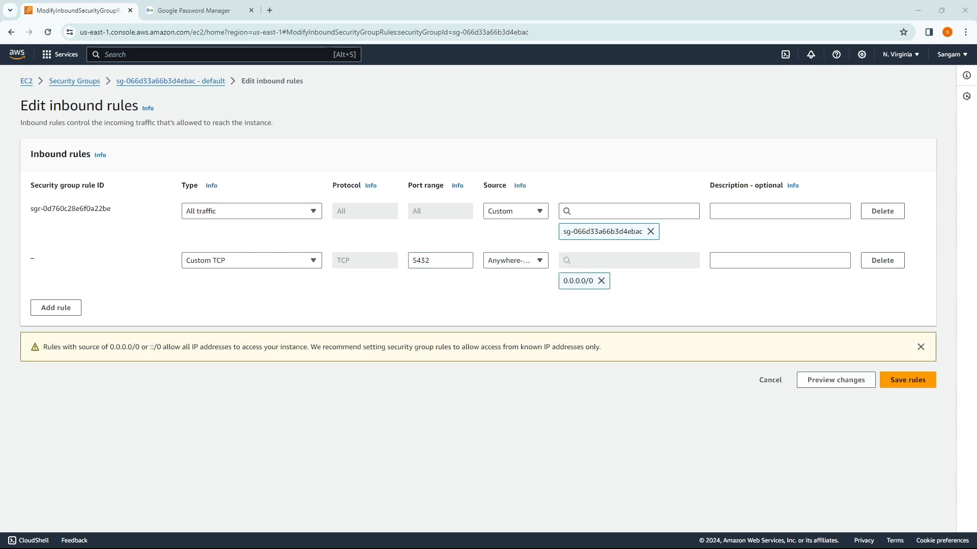
left_click(256, 262)
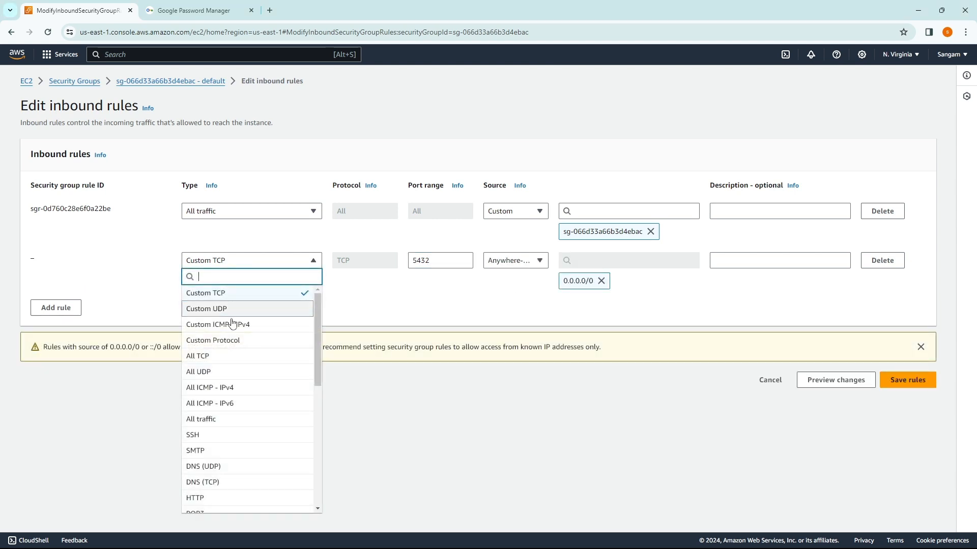
scroll(228, 332, "down", 3)
scroll(229, 333, "down", 4)
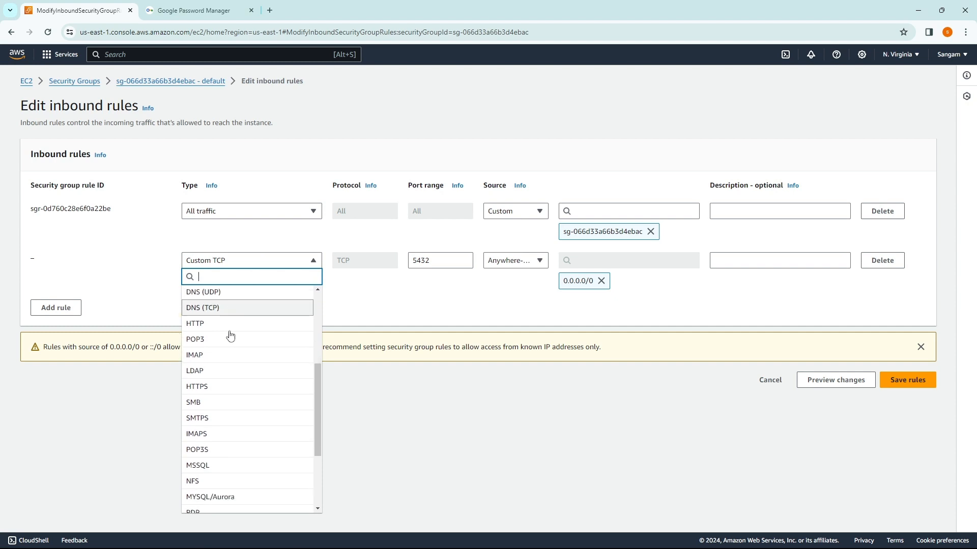
left_click(224, 430)
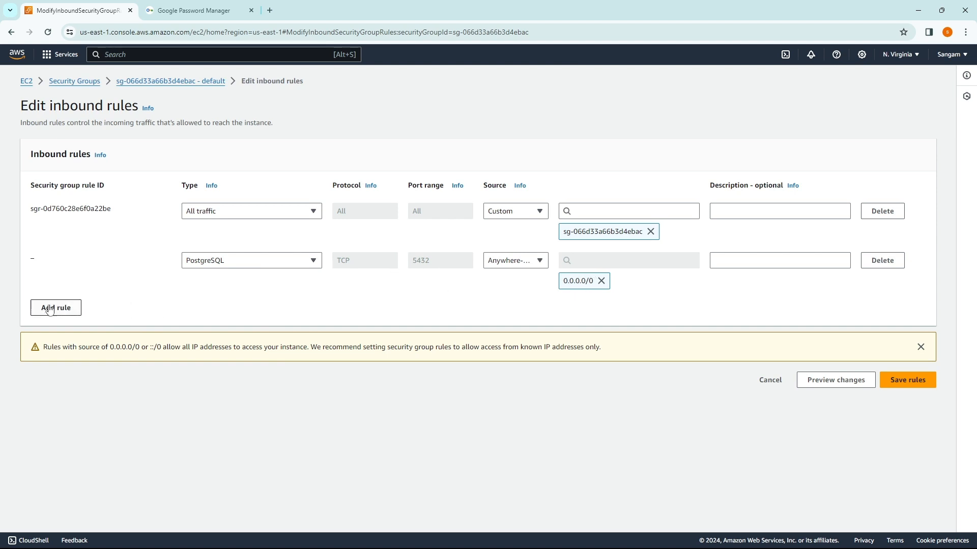
left_click(881, 211)
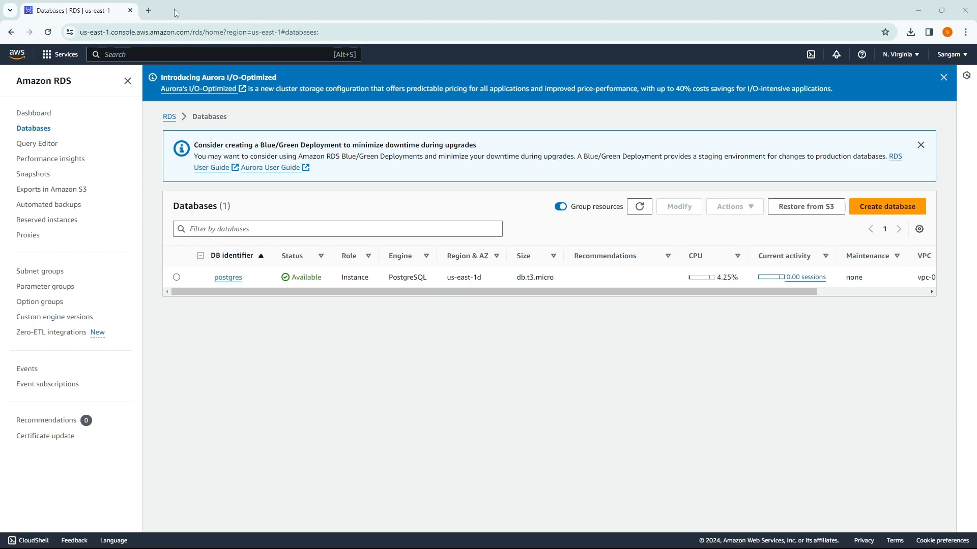
left_click(149, 10)
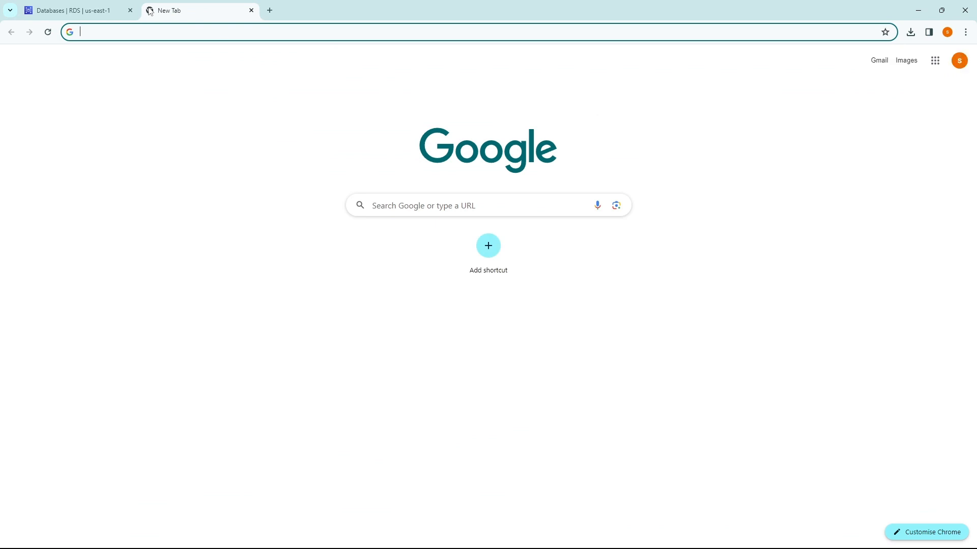
type("install pgadmin")
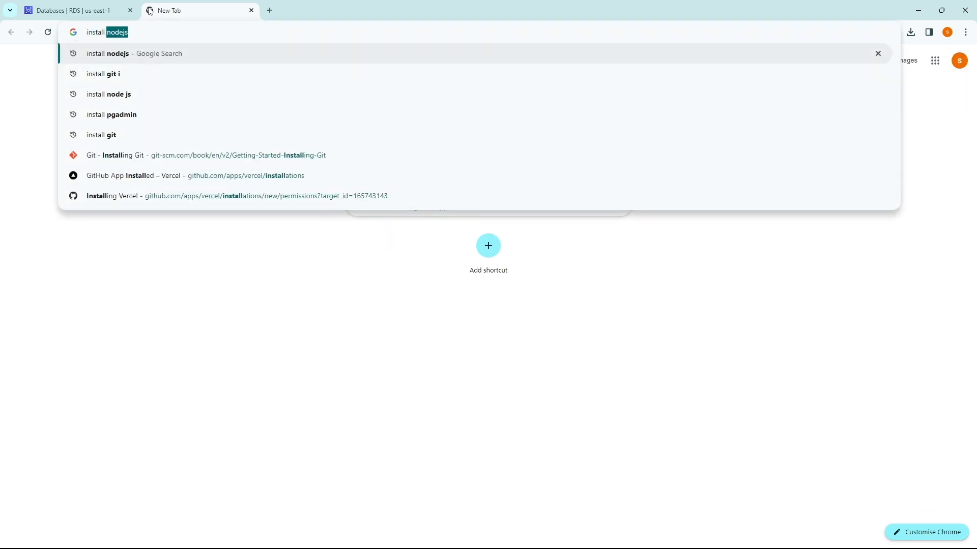
key("Return")
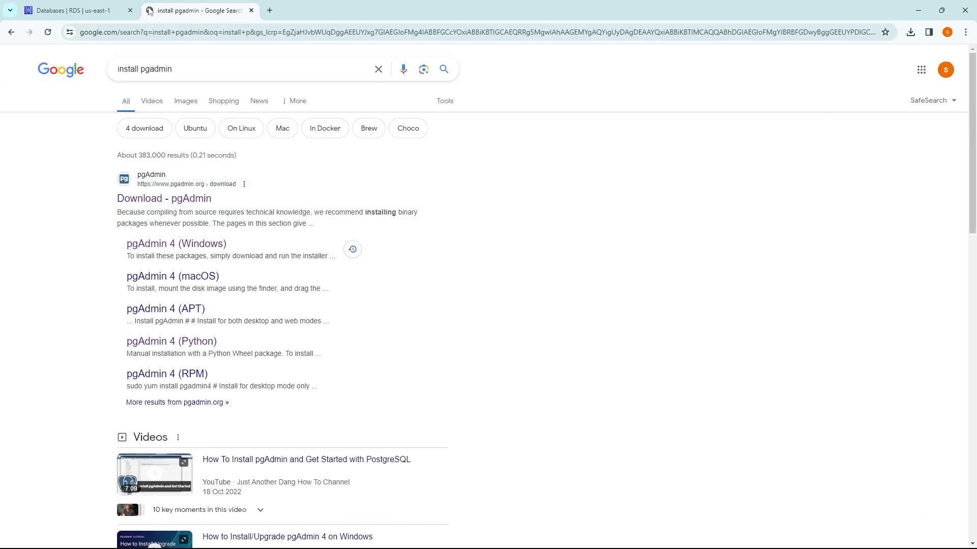
left_click(178, 199)
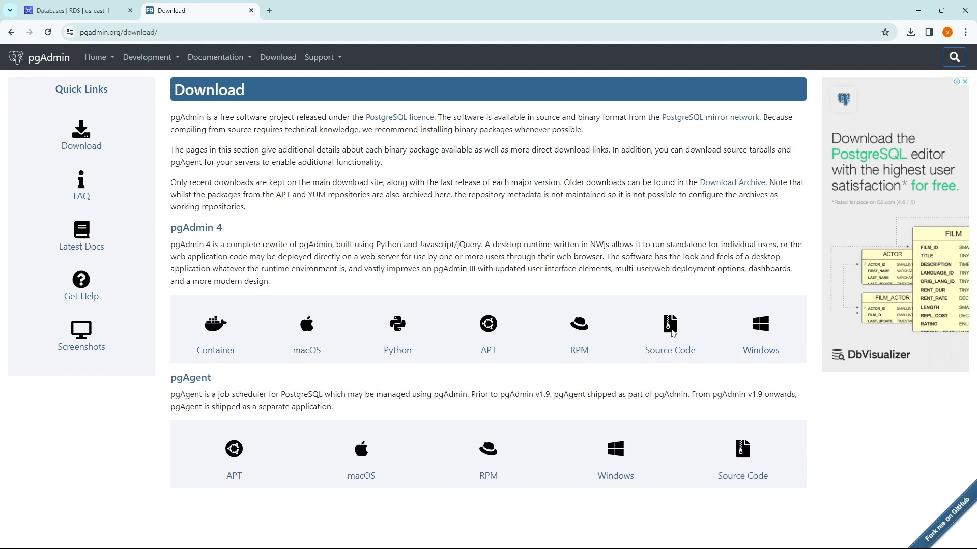
left_click(763, 341)
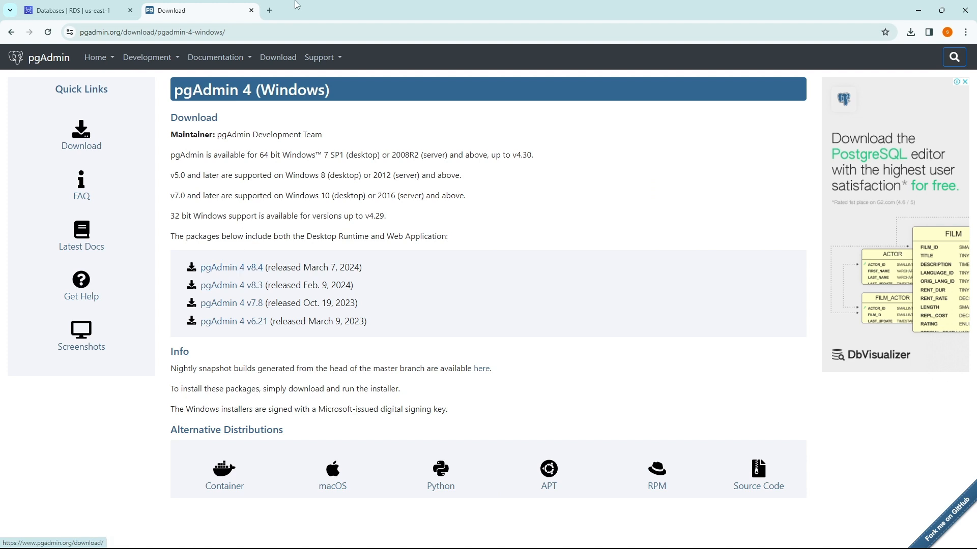
left_click(251, 10)
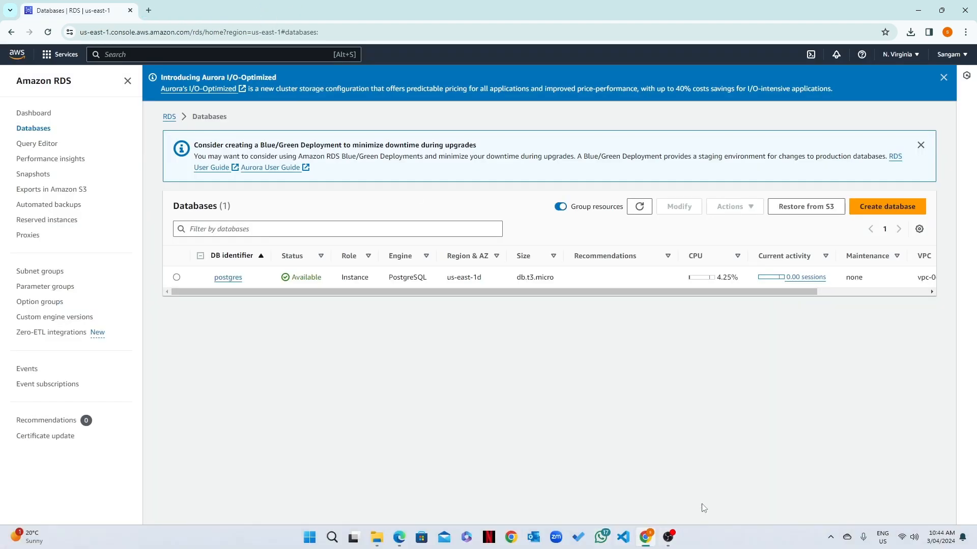
Step: Launch pgAdmin 4 from the Start menu, then move and widen its window
left_click(309, 538)
left_click(392, 357)
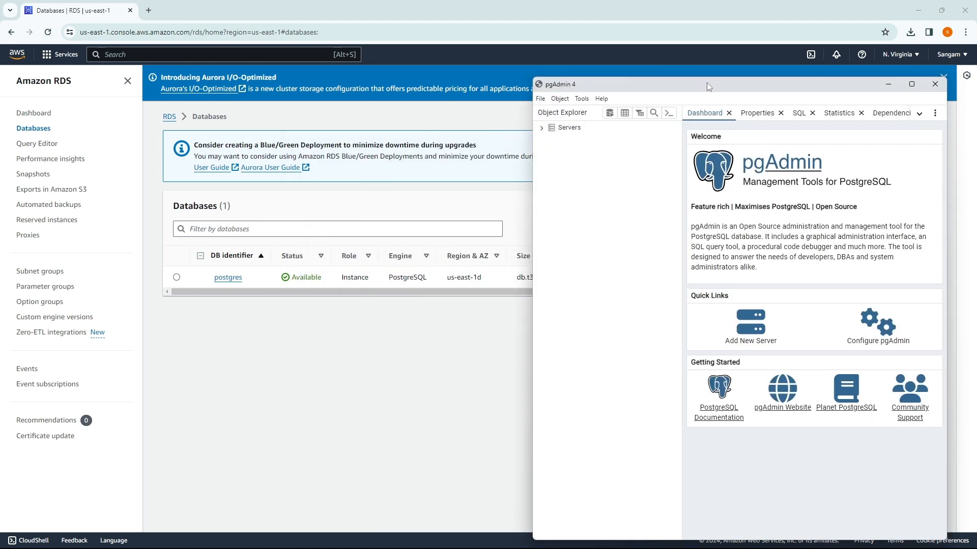
left_click_drag(709, 85, 633, 59)
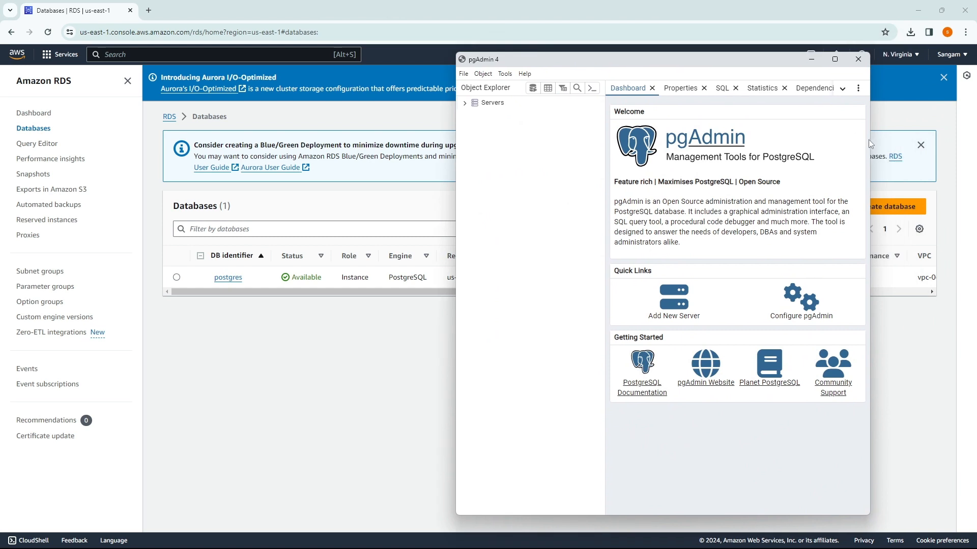
left_click_drag(869, 138, 937, 137)
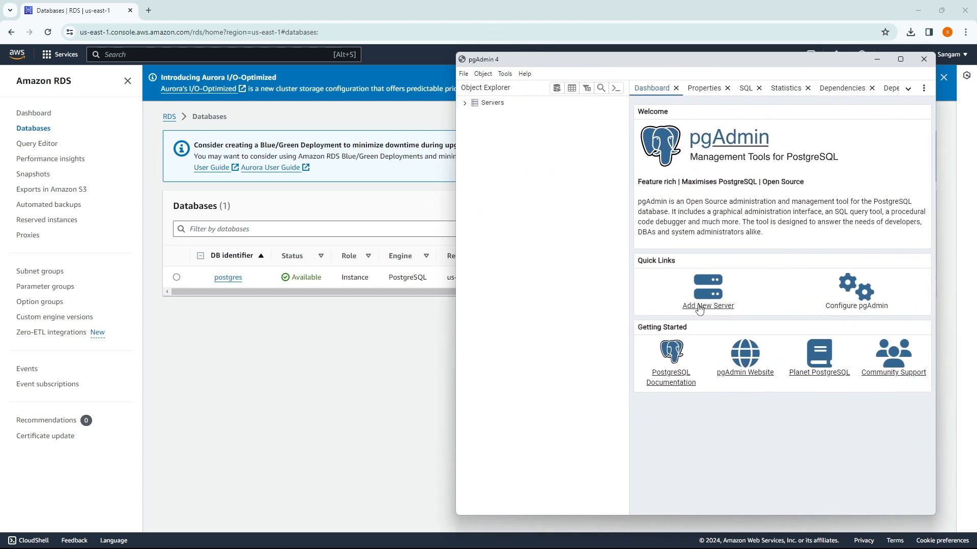
Step: Register a new pgAdmin server under Servers, naming it postgres
right_click(491, 105)
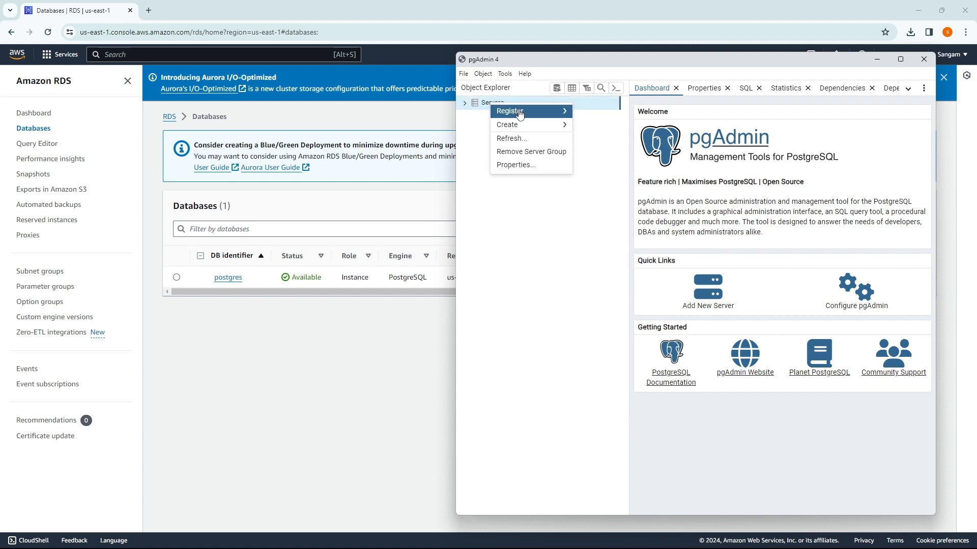
mouse_move(520, 115)
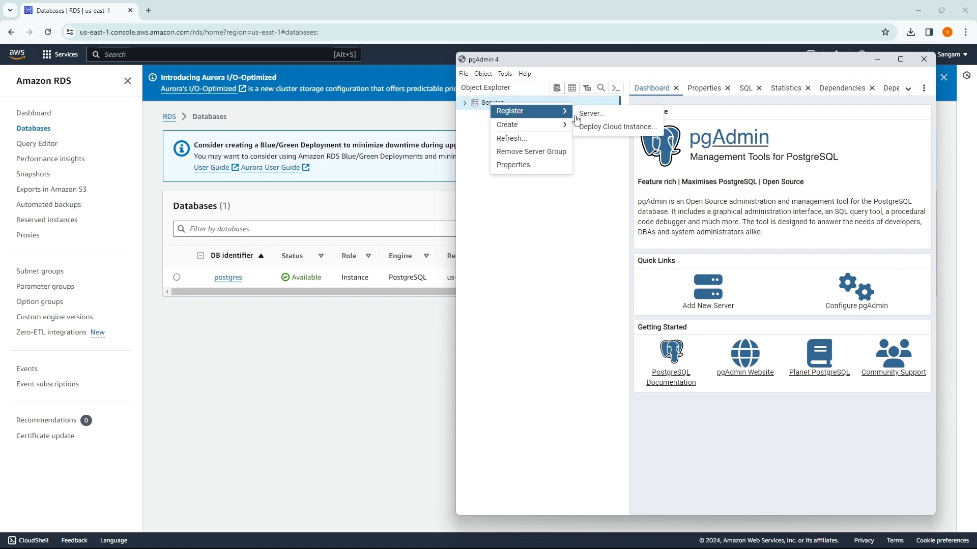
left_click(598, 117)
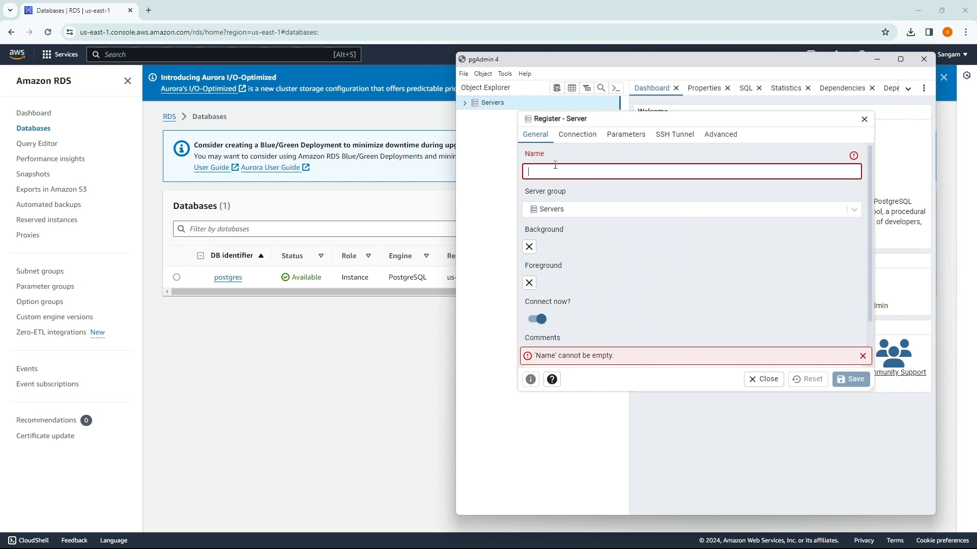
type("postgres")
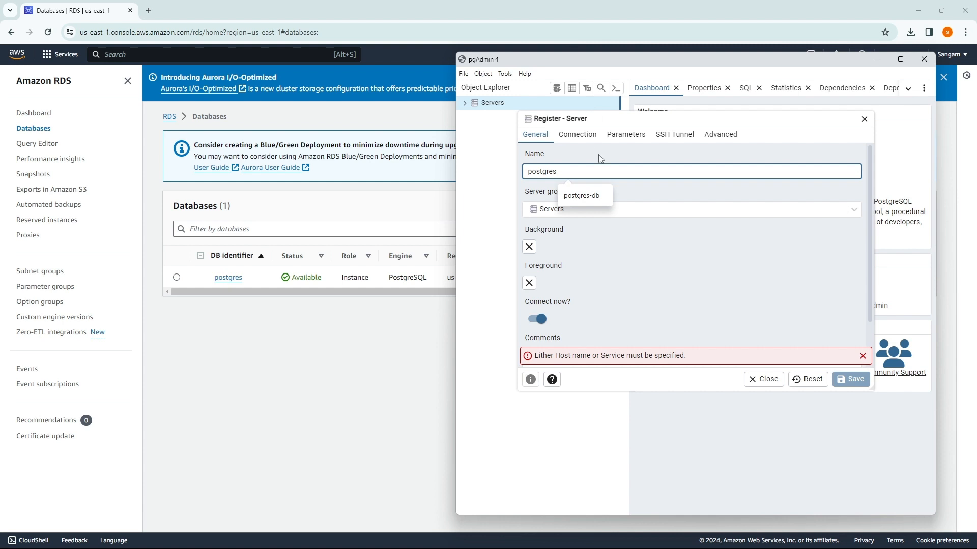
left_click(654, 199)
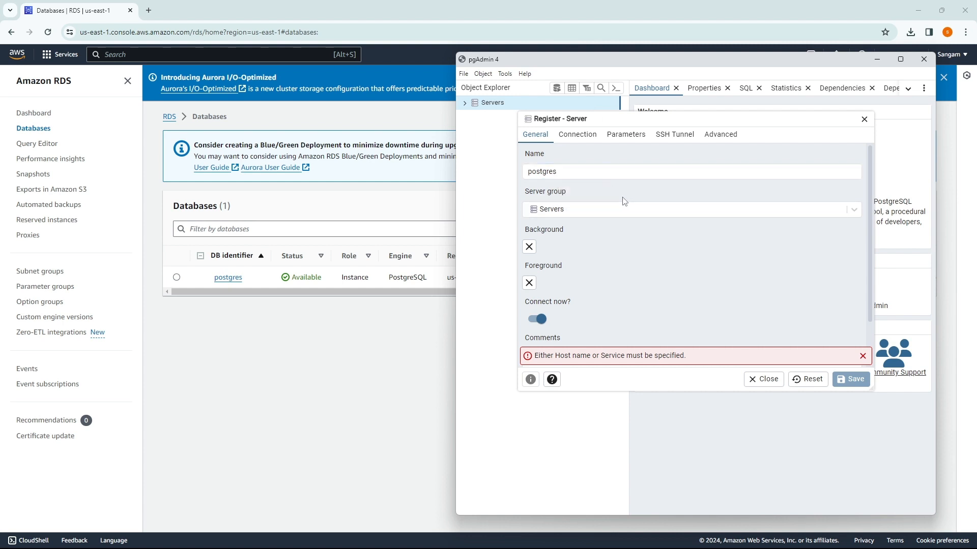
scroll(623, 269, "down", 2)
scroll(621, 267, "up", 2)
Step: Go to the Connection tab's host name field, then bring the RDS Databases page forward
left_click(574, 138)
left_click(545, 172)
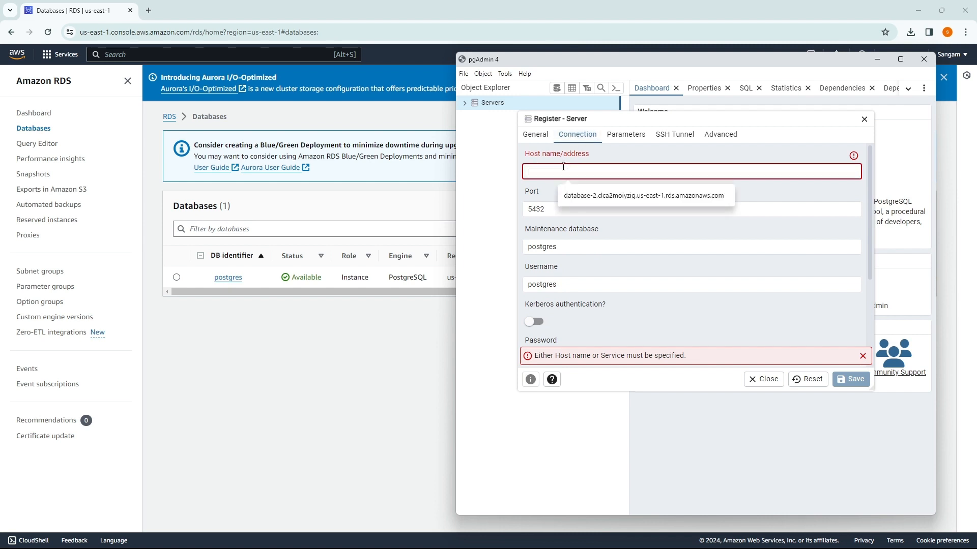
left_click(275, 344)
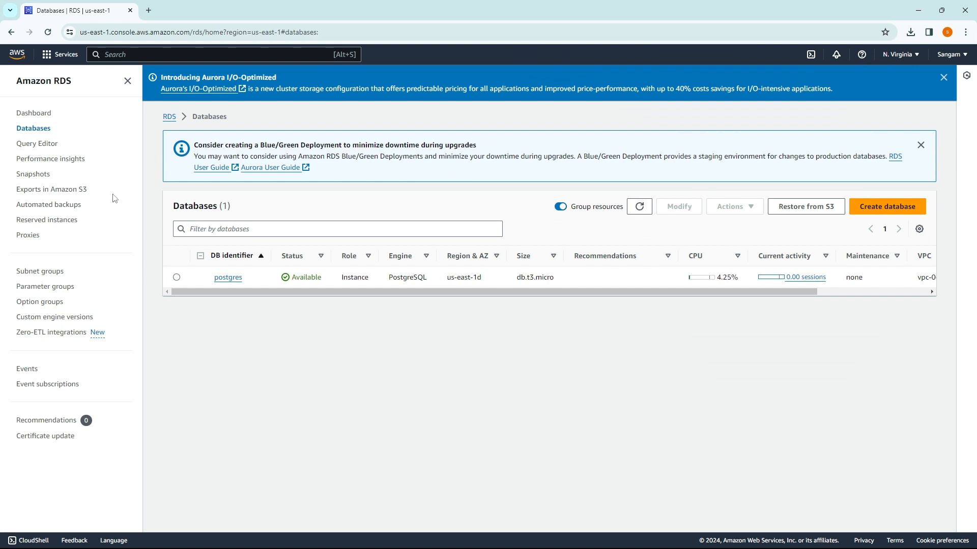
Step: Open the postgres instance's details and select its endpoint hostname for copying
left_click(227, 278)
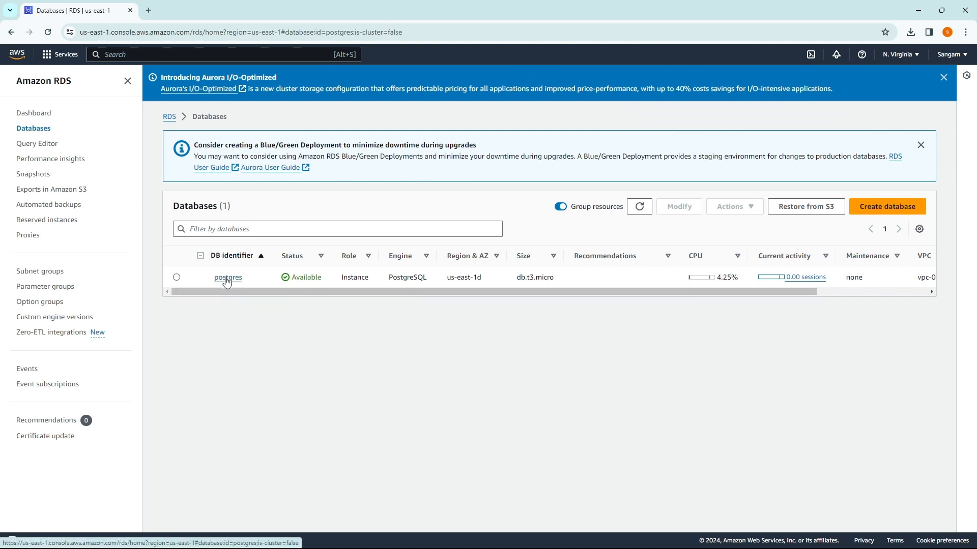
scroll(331, 296, "down", 2)
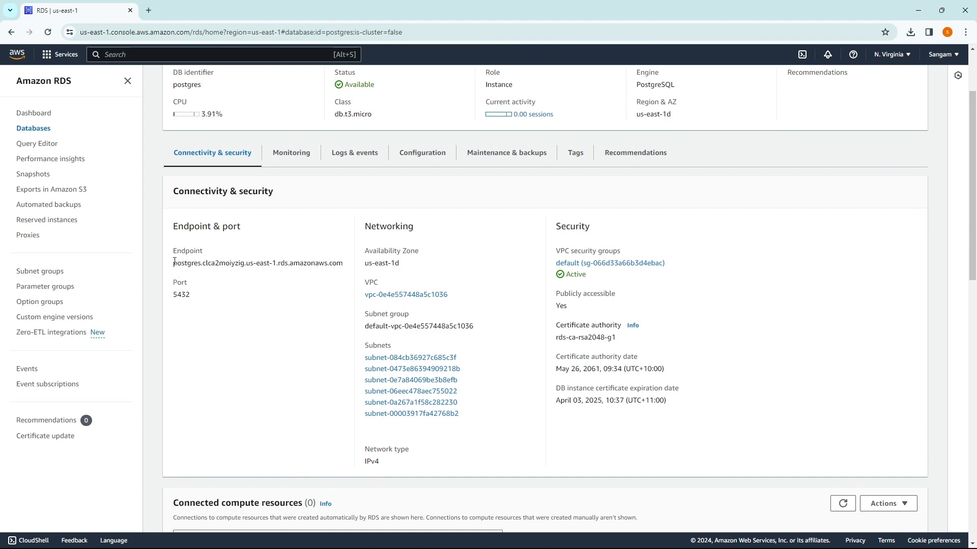
left_click_drag(174, 261, 350, 272)
key("ctrl+c")
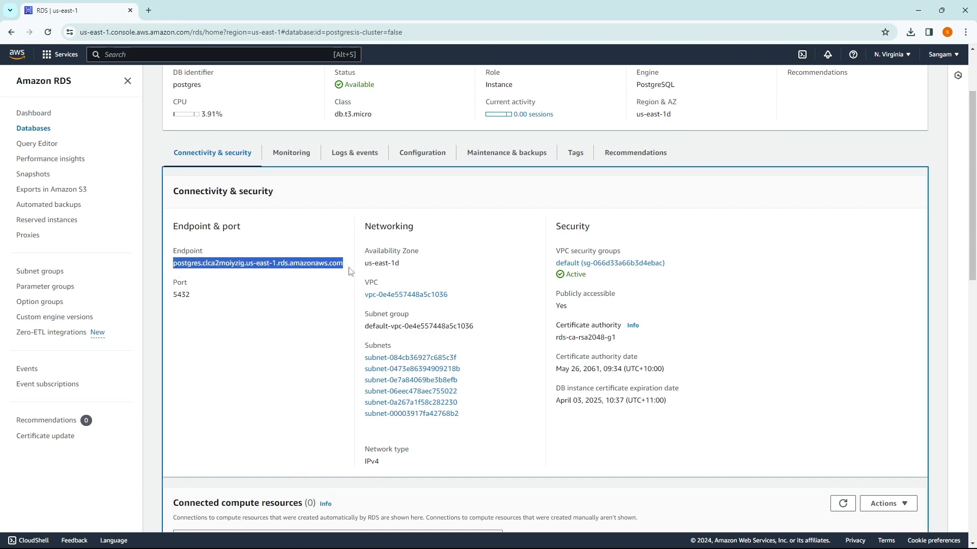
key("super+Tab")
Step: Paste the RDS endpoint as the server's host name, keeping port 5432
left_click(606, 219)
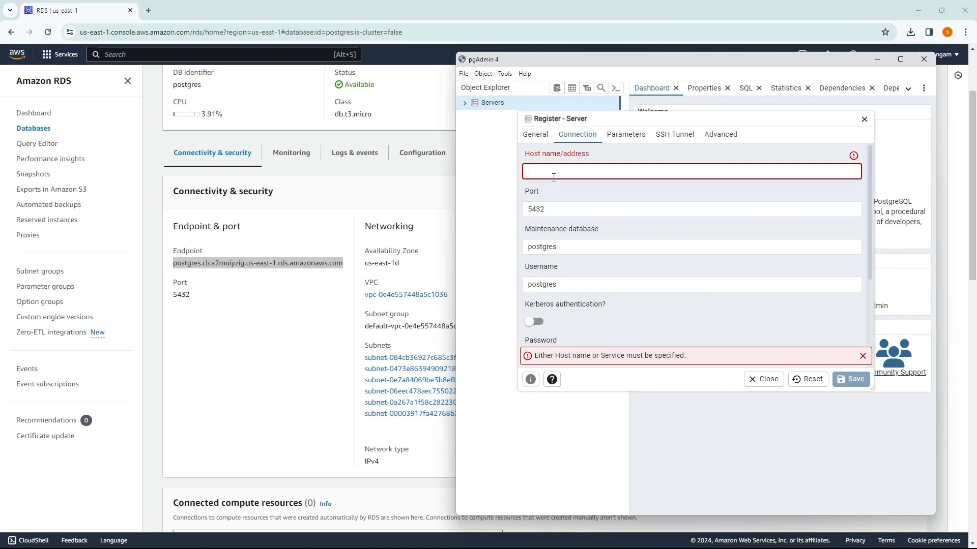
left_click(554, 174)
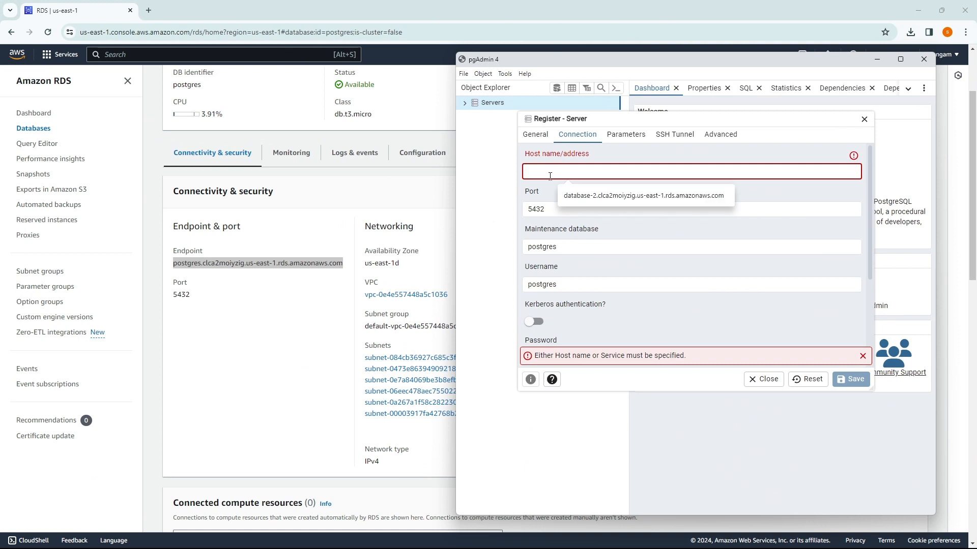
key("ctrl+v")
left_click(558, 208)
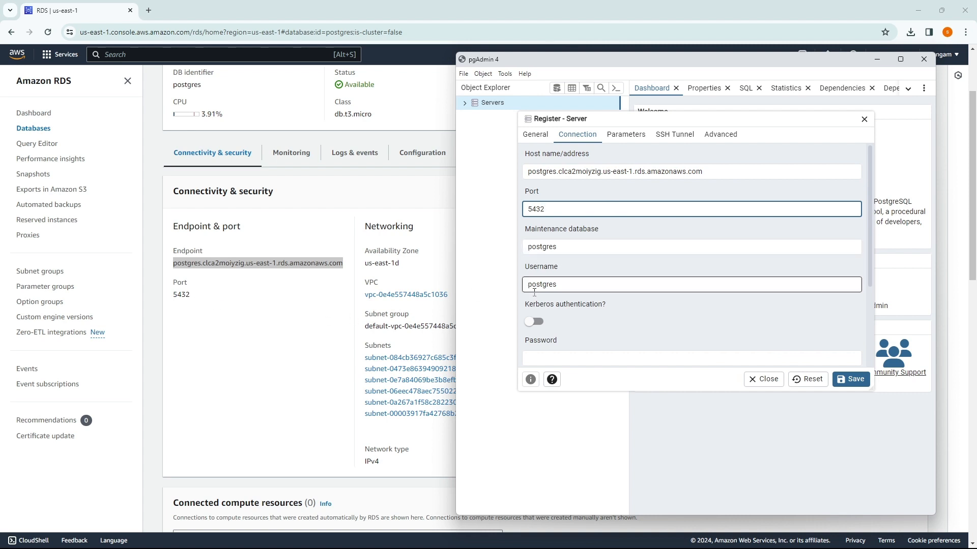
Step: Enter the database password, enable Save password, and save the server registration
scroll(579, 237, "down", 1)
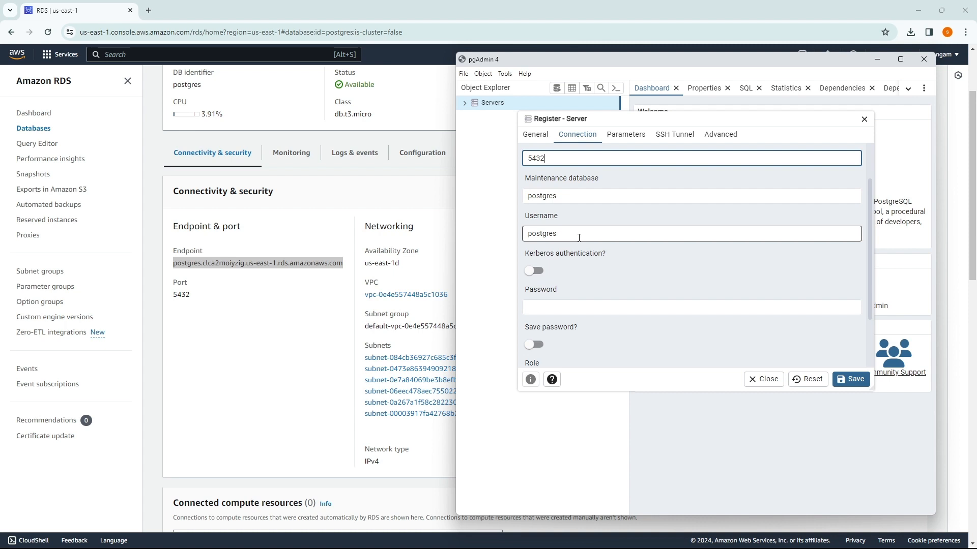
left_click(560, 308)
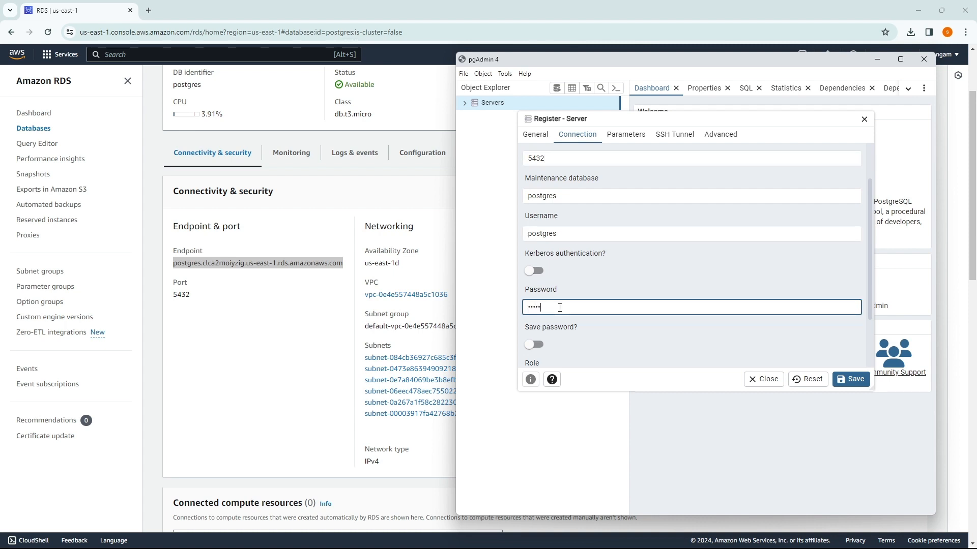
left_click(534, 344)
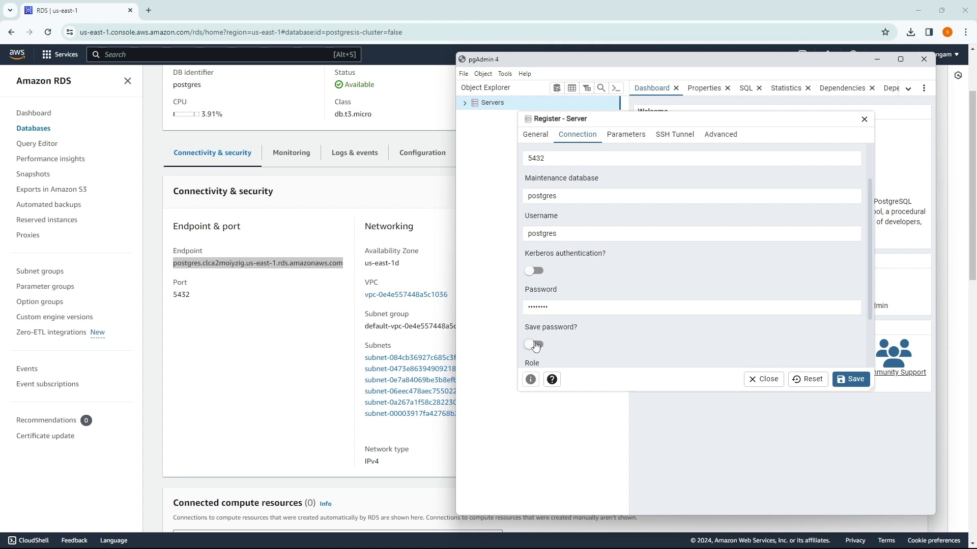
left_click(625, 136)
left_click(576, 135)
left_click(847, 380)
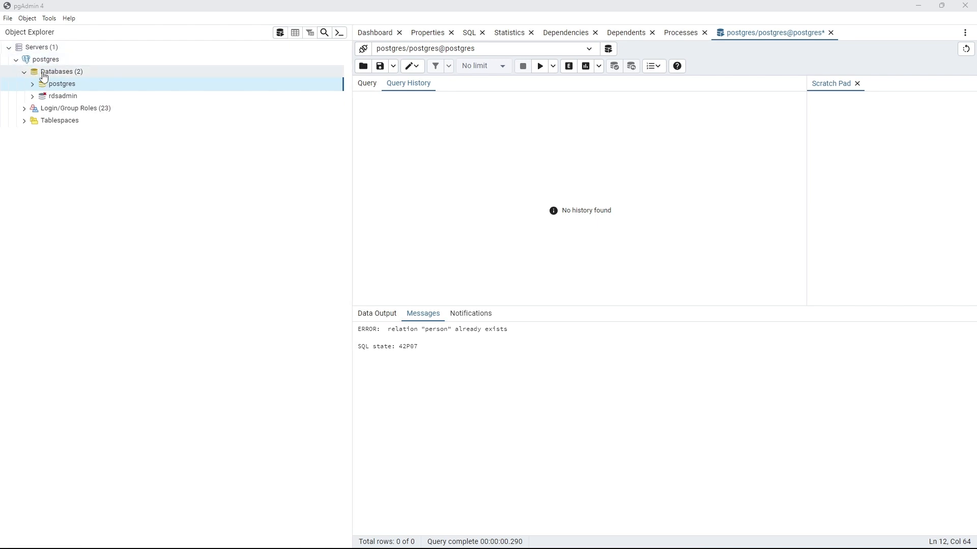
Step: Expand Databases and open a new Query Tool on the postgres database, showing its Query tab
left_click(31, 74)
left_click(24, 72)
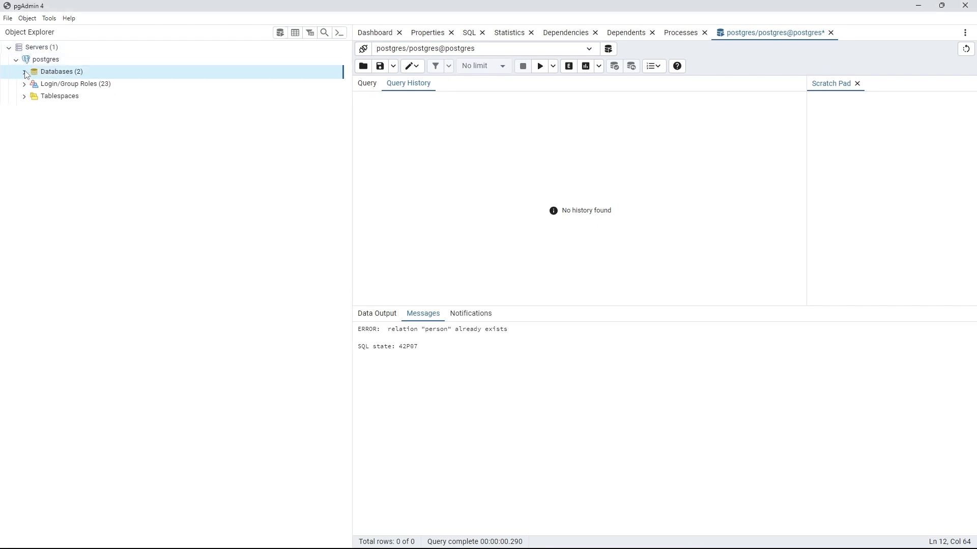
left_click(25, 73)
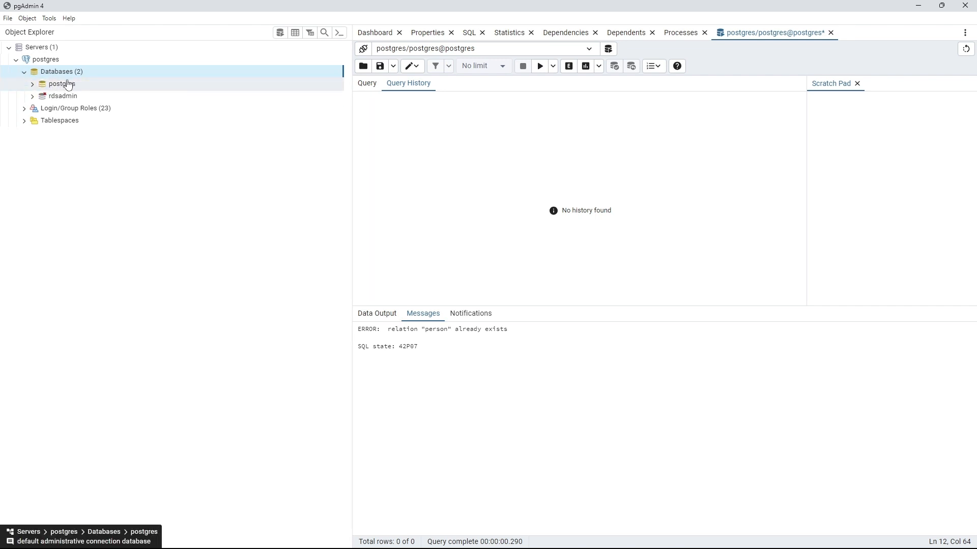
left_click(65, 87)
right_click(65, 89)
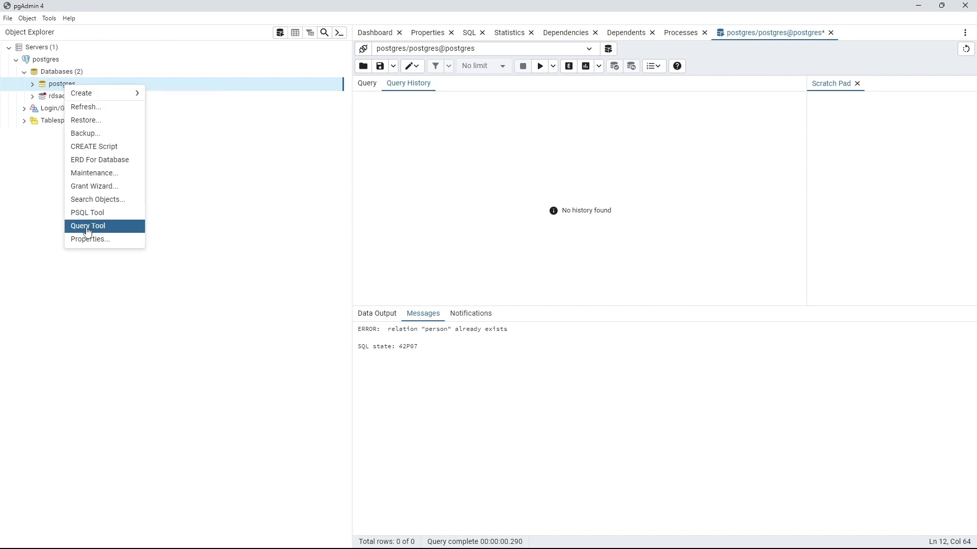
left_click(88, 226)
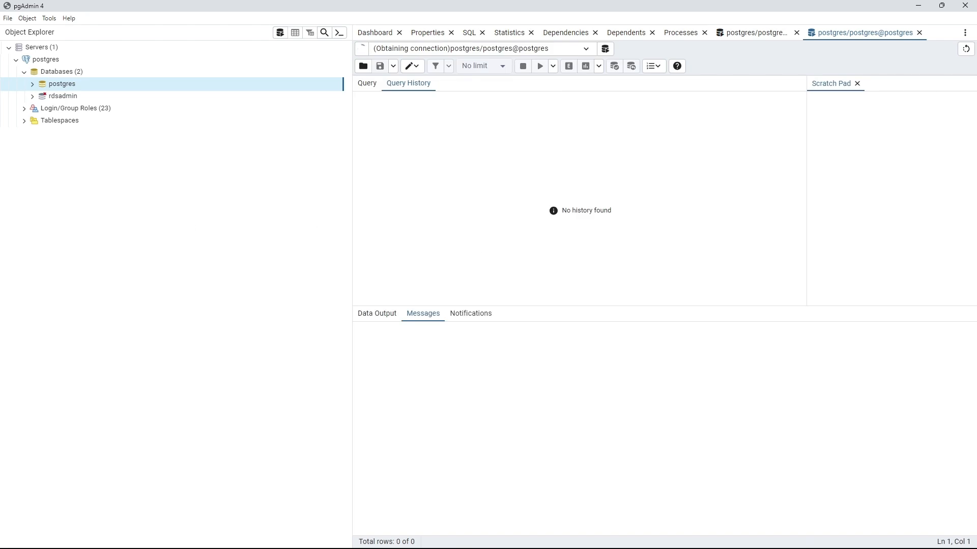
key("alt+Tab")
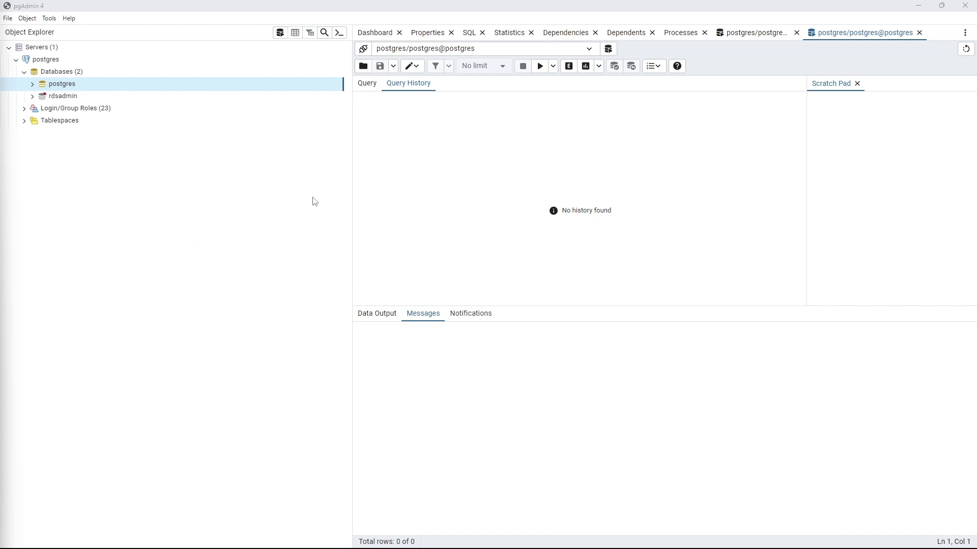
left_click(369, 83)
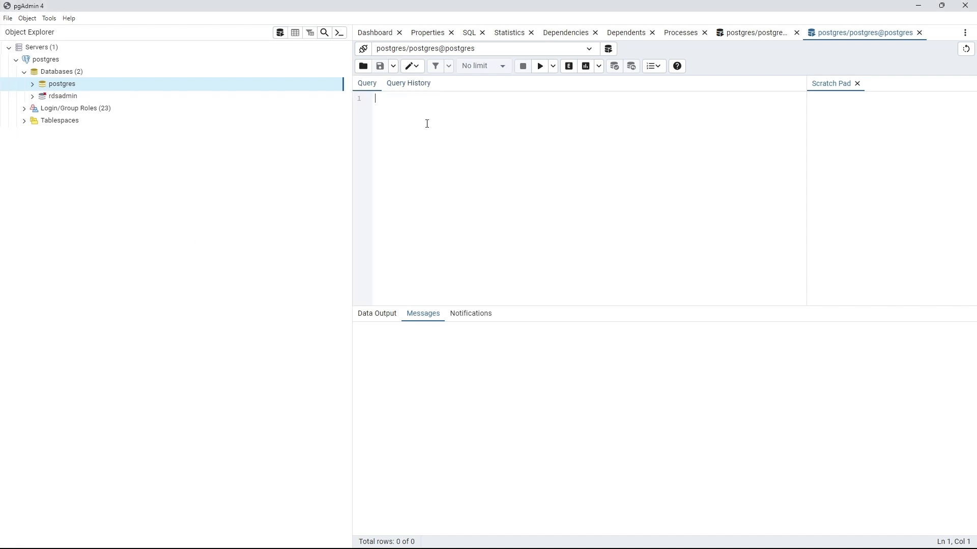
Step: Paste and run the CREATE TABLE Person and INSERT script, which reports relation "person" already exists
key("ctrl+v")
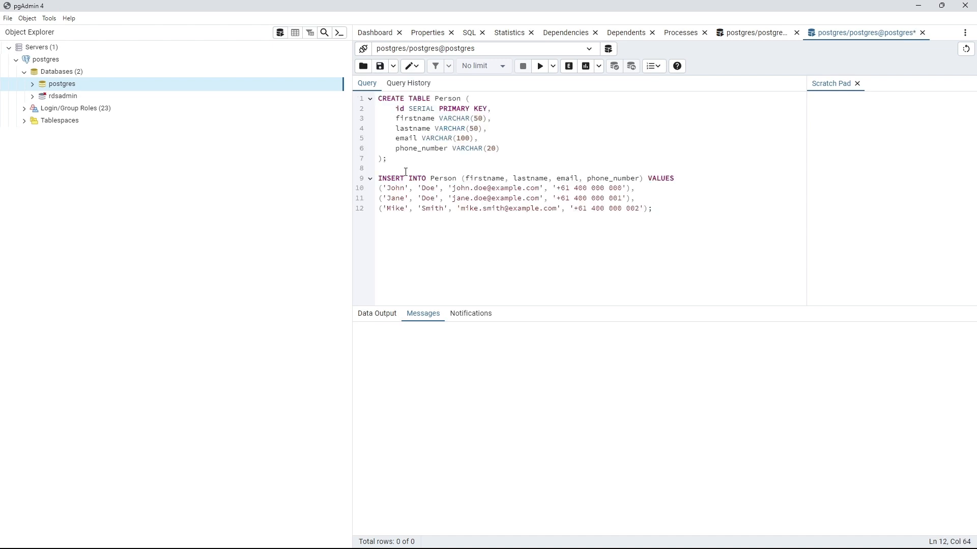
left_click(541, 67)
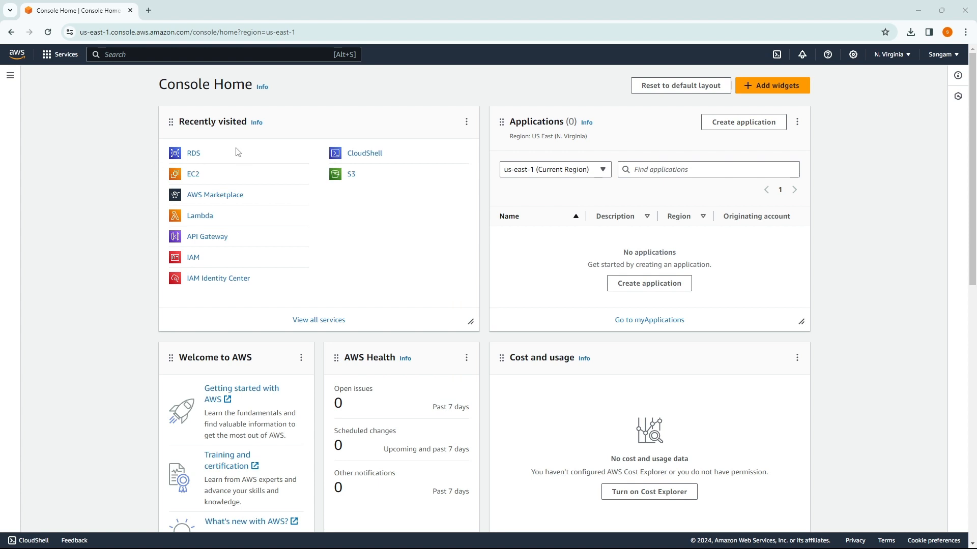
Step: Search the console for 'lambda' and go to the Lambda service
left_click(223, 56)
type("lambda")
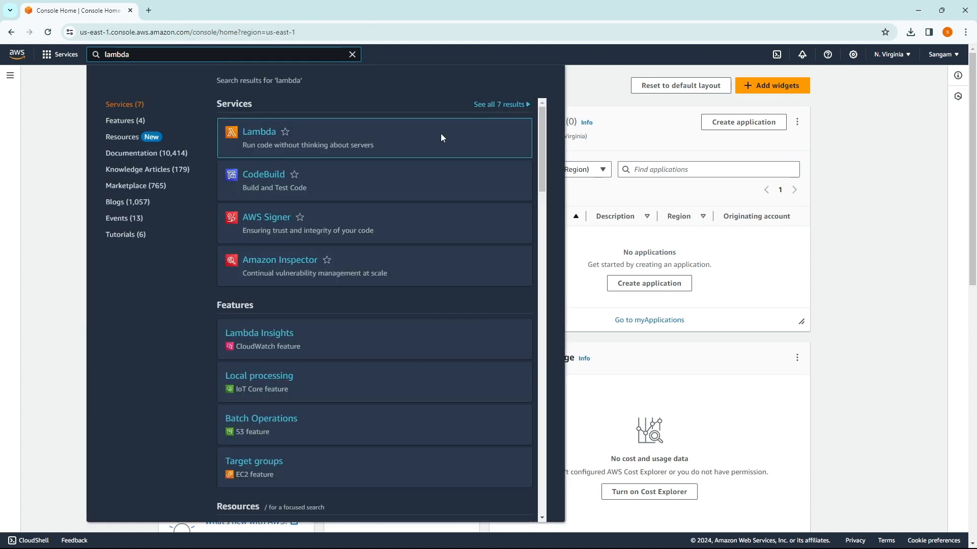
left_click(257, 133)
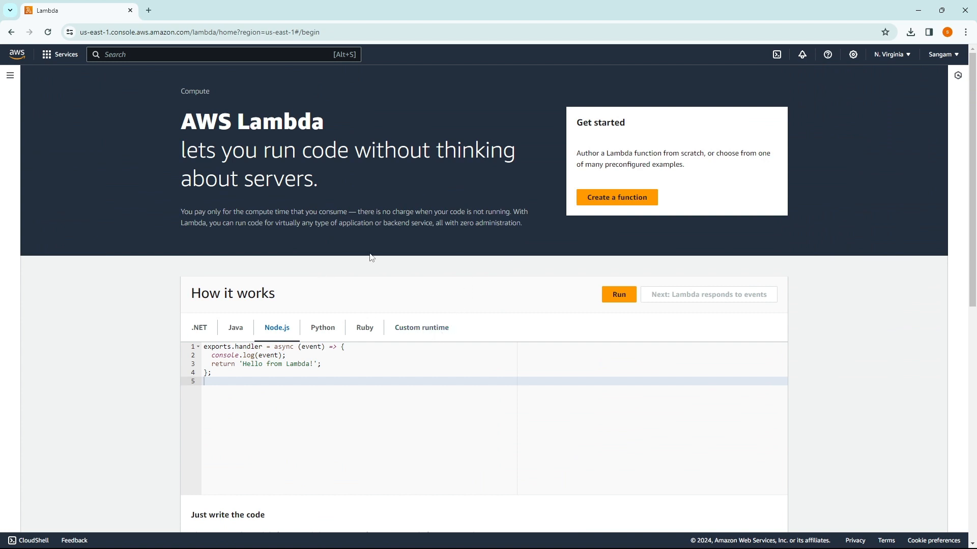
Step: Look through the .NET, Java, Node.js and Python code samples, then begin creating a function
scroll(532, 303, "down", 3)
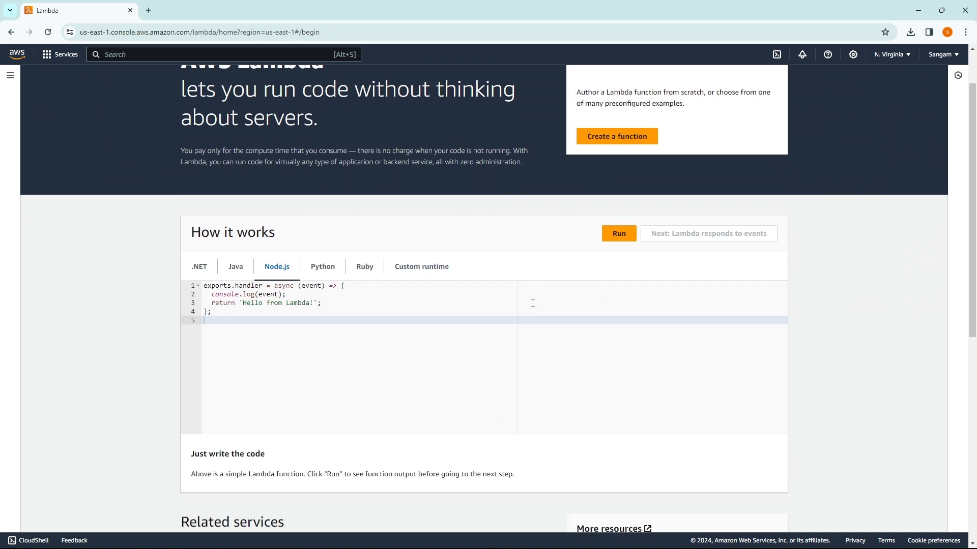
scroll(524, 285, "up", 3)
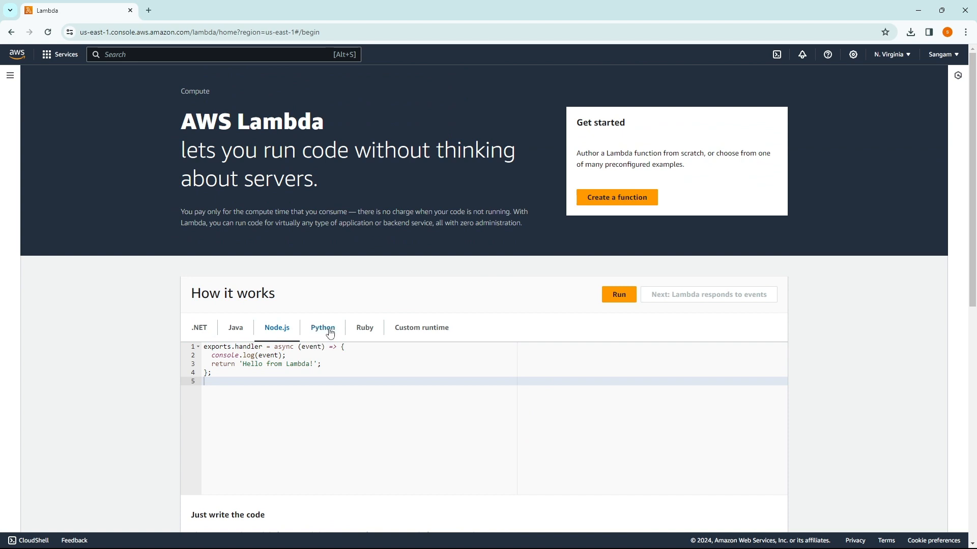
left_click(202, 336)
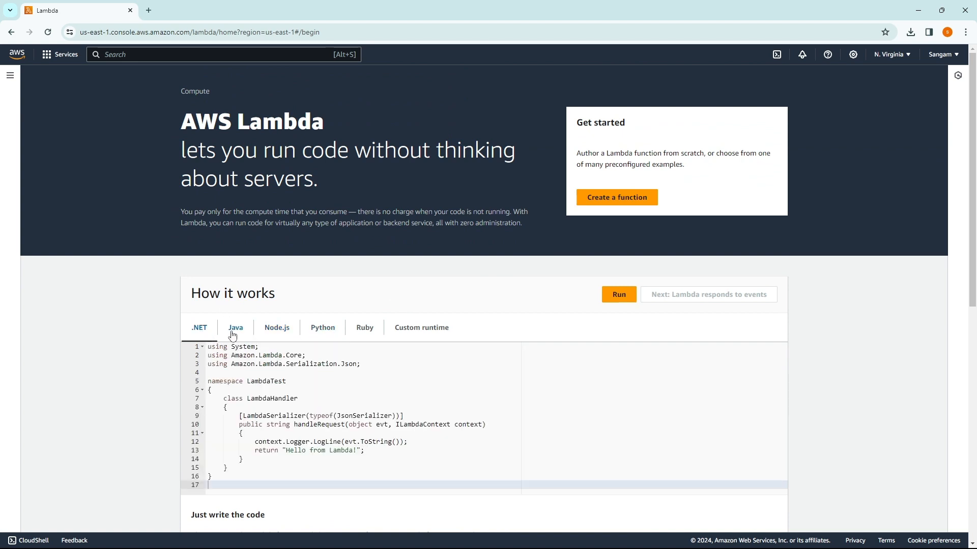
left_click(235, 331)
left_click(277, 334)
left_click(328, 331)
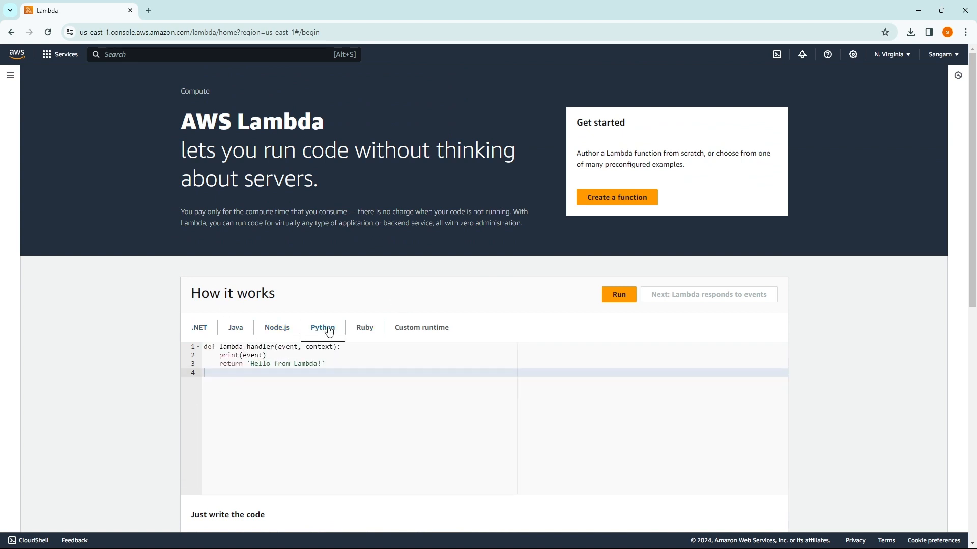
scroll(423, 349, "down", 1)
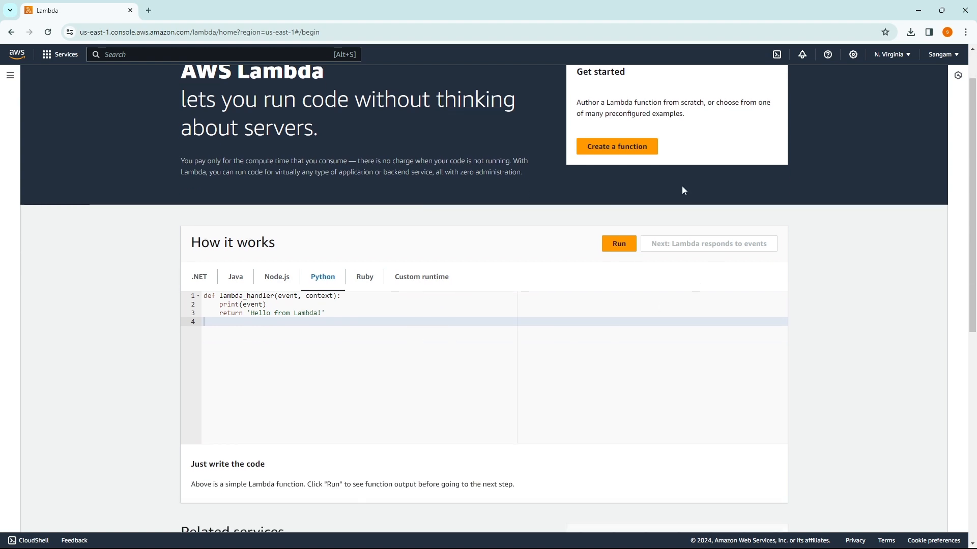
scroll(648, 219, "up", 1)
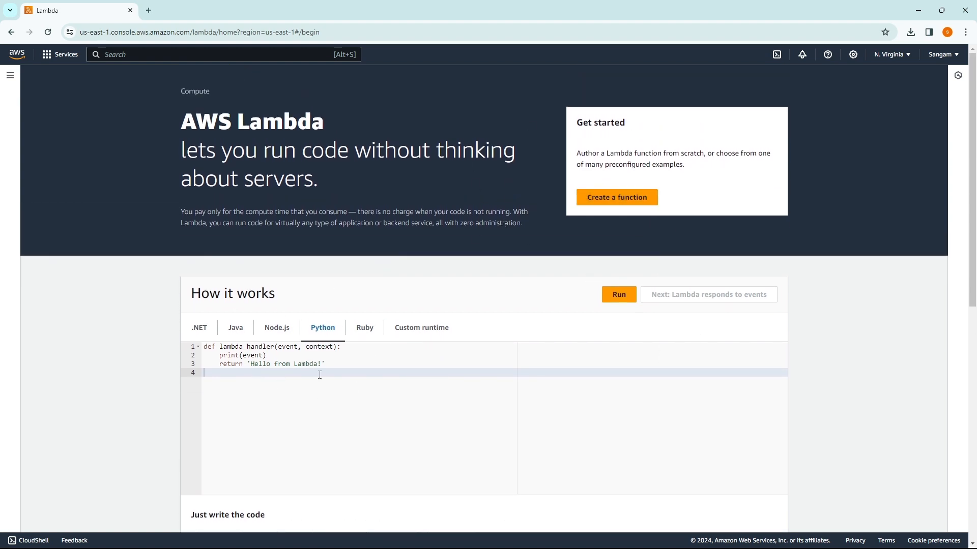
left_click_drag(323, 367, 204, 347)
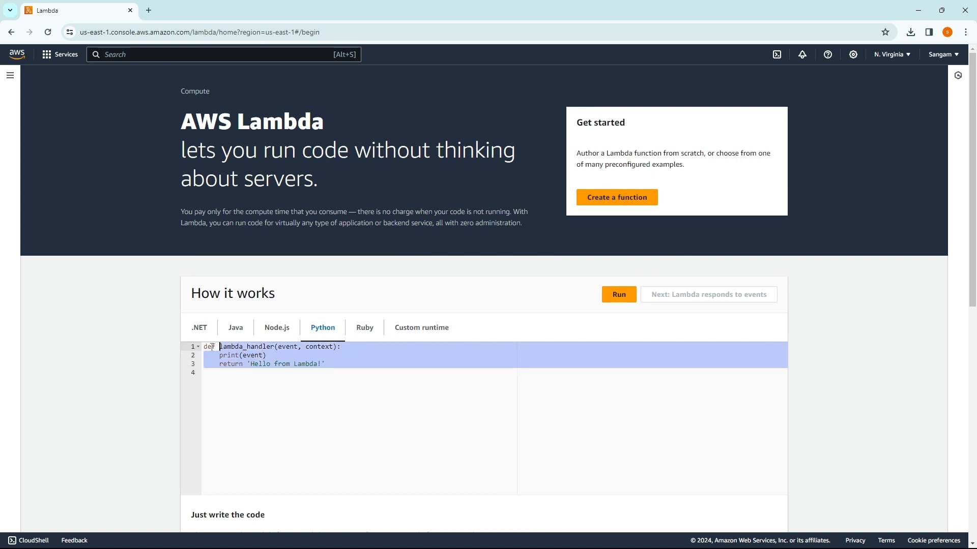
left_click(274, 387)
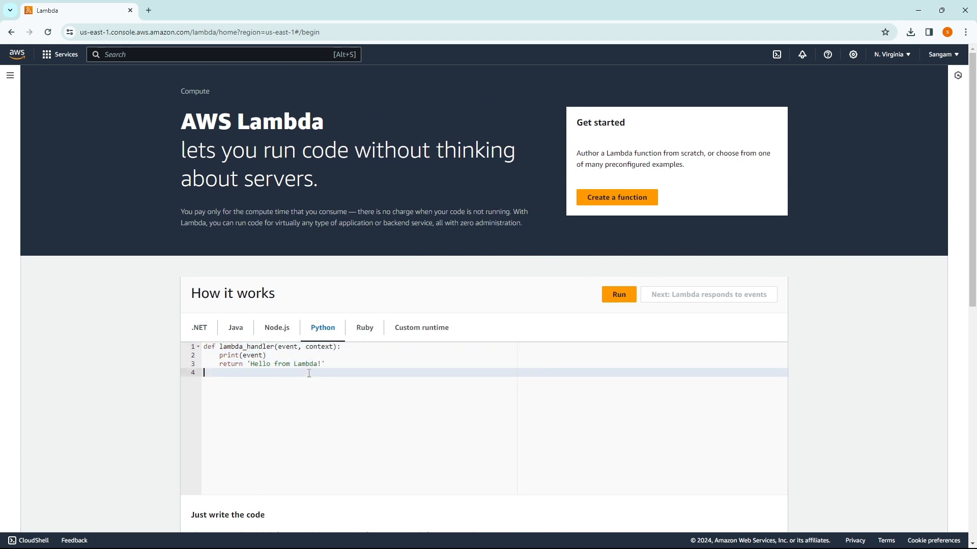
left_click(602, 203)
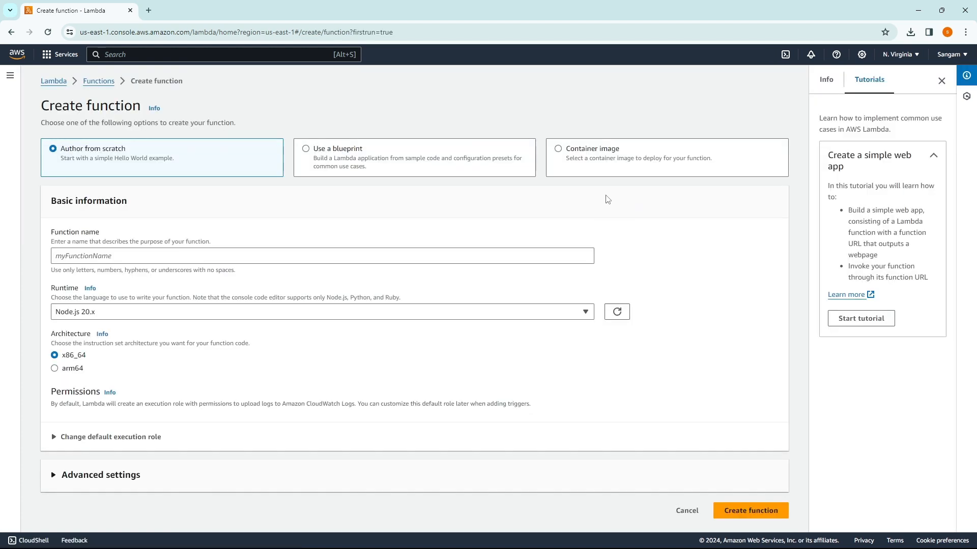
Step: Name the new function bootcamp_function
left_click(98, 256)
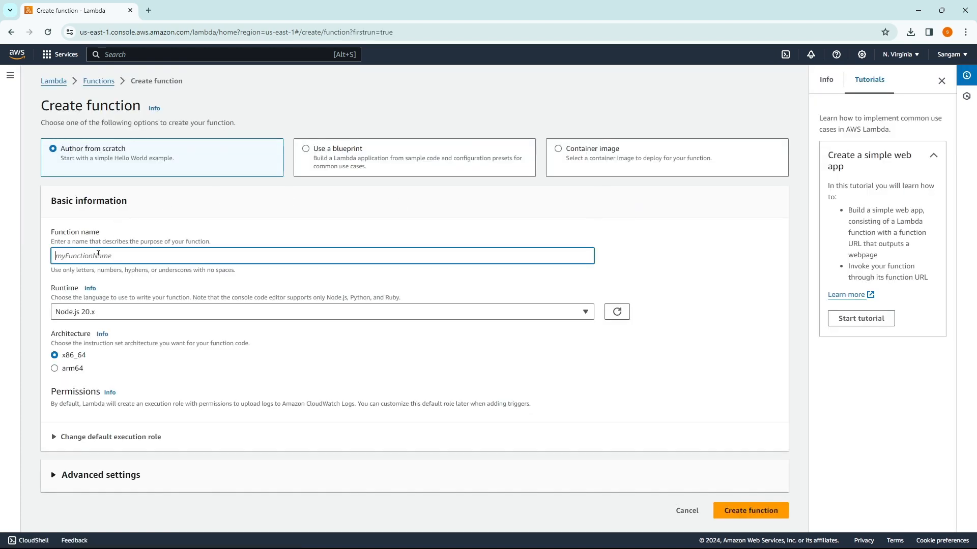
key("Return")
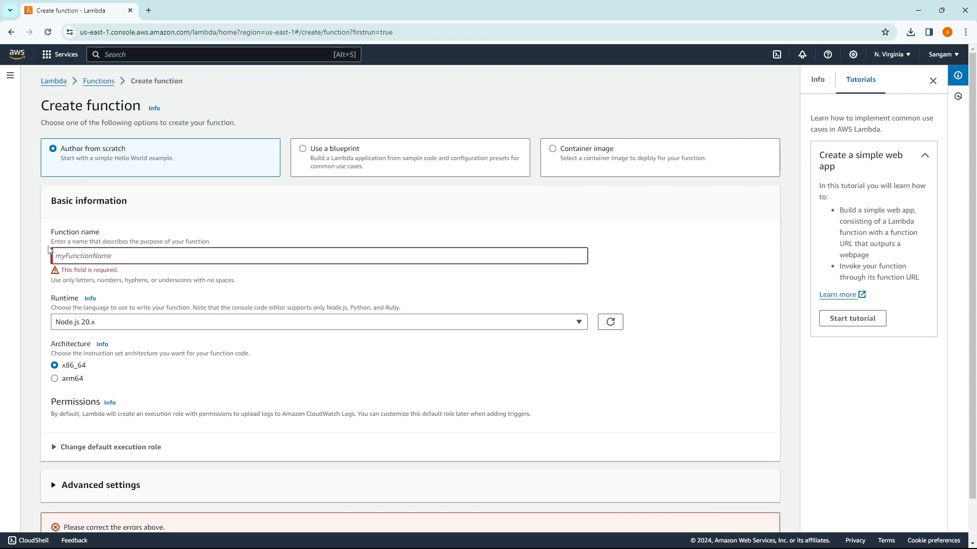
type("boot")
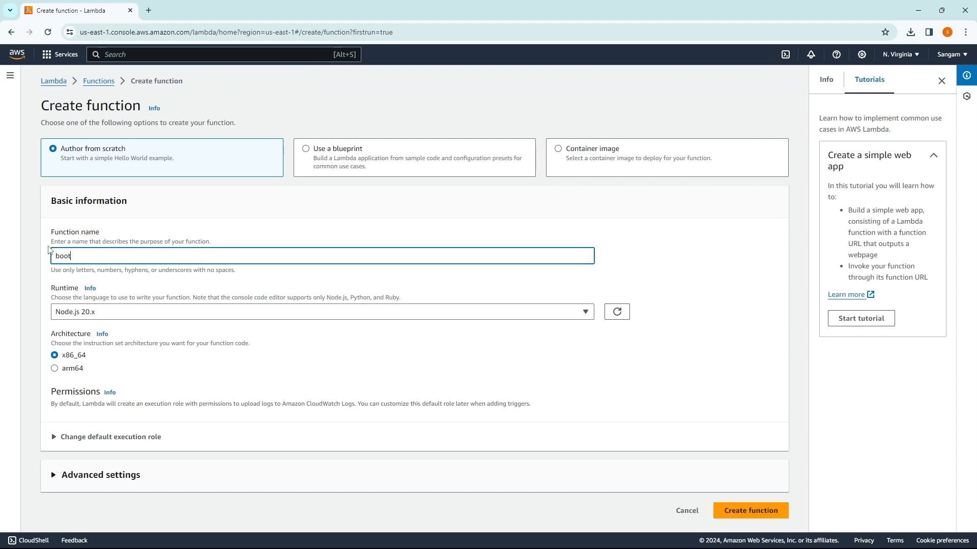
type("camp_function")
Step: Set the runtime to Python 3.12 and create the function
left_click(123, 315)
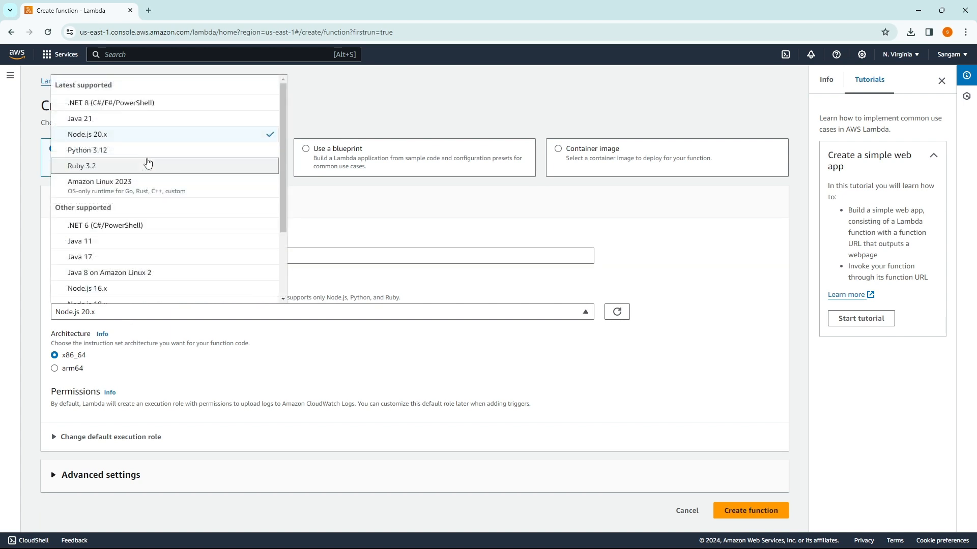
scroll(151, 193, "down", 1)
scroll(151, 195, "down", 2)
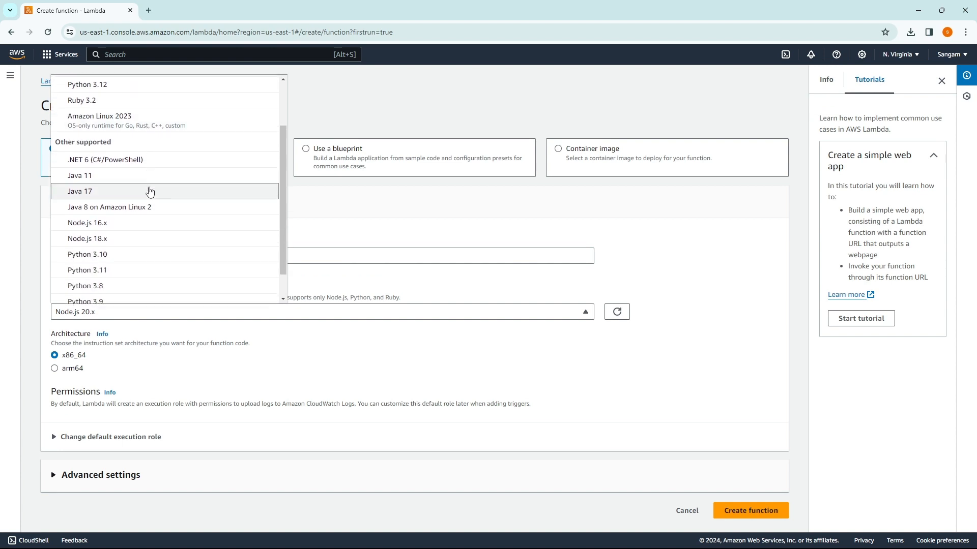
scroll(131, 153, "up", 1)
left_click(119, 106)
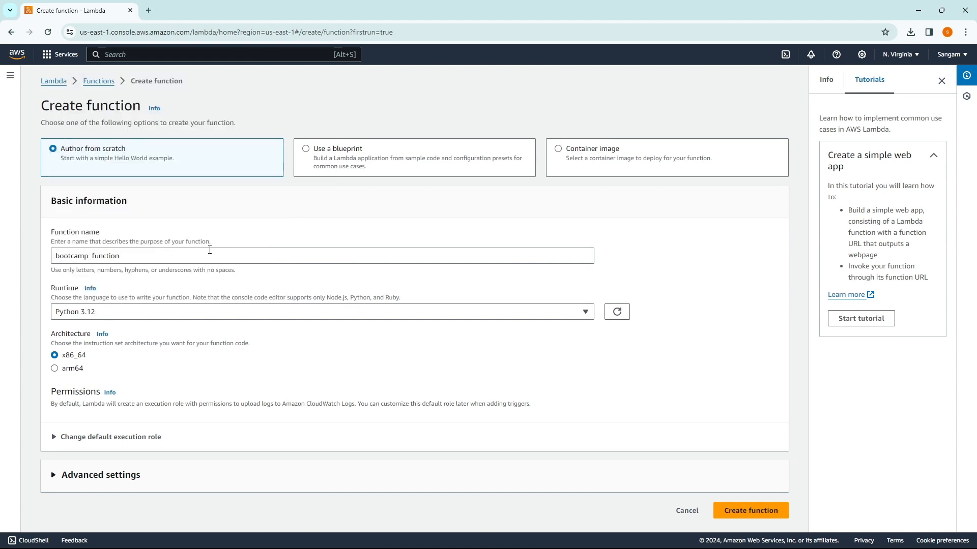
left_click(133, 315)
scroll(136, 236, "down", 3)
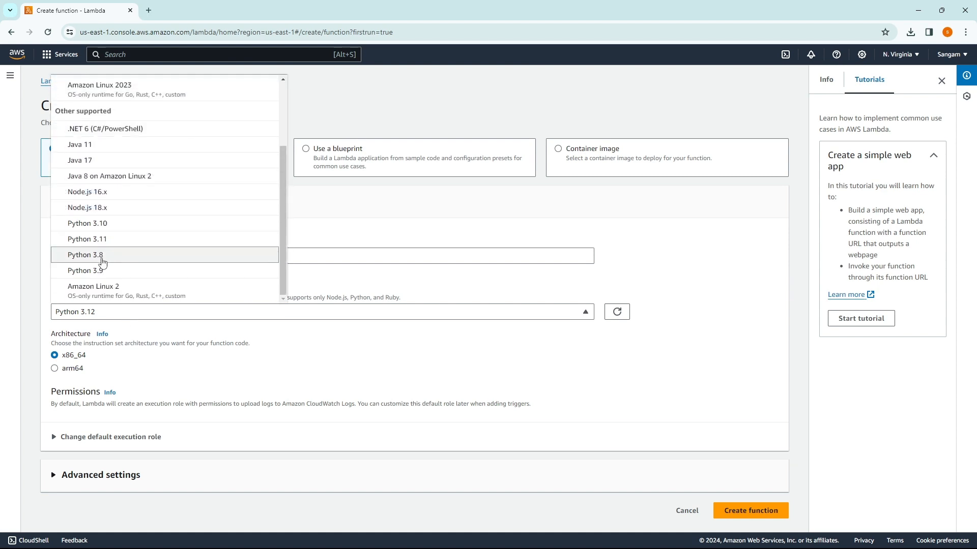
left_click(122, 320)
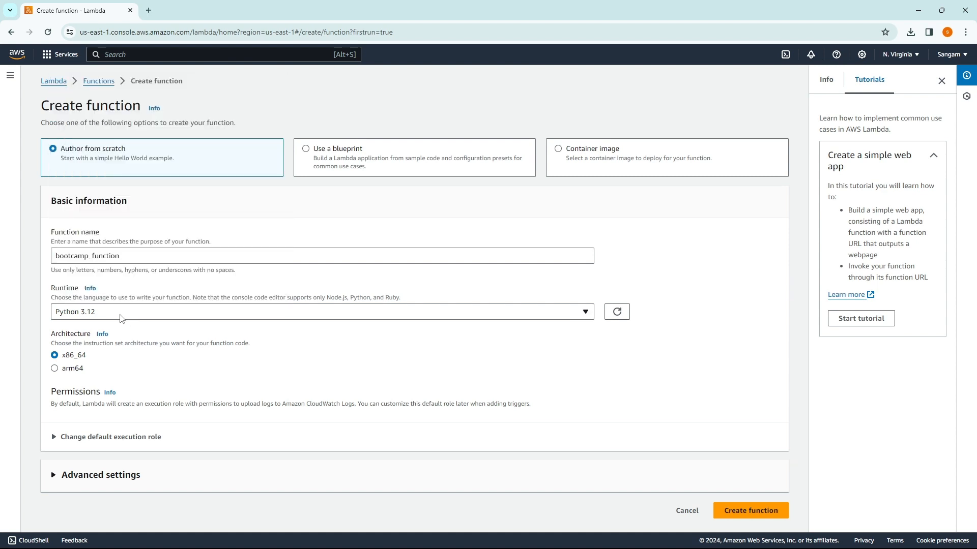
left_click(122, 320)
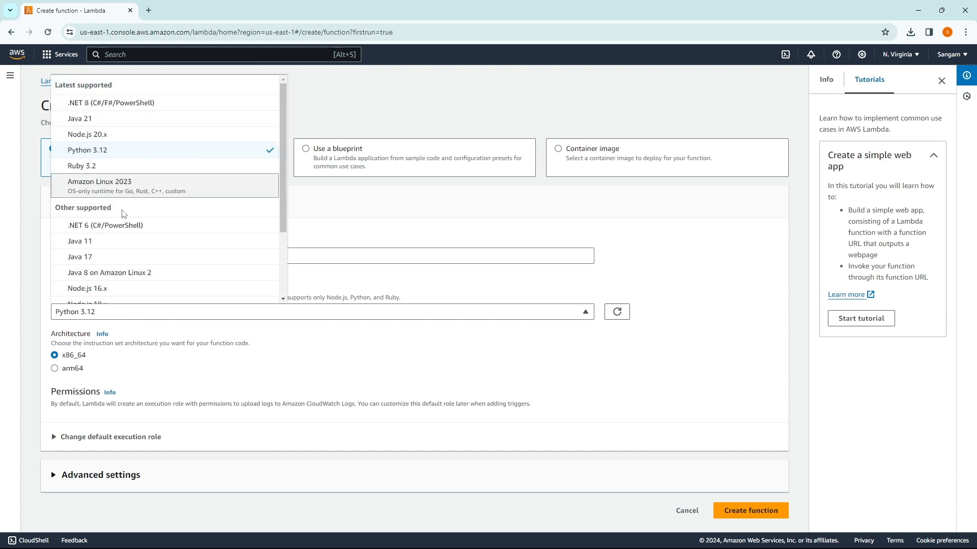
left_click(26, 288)
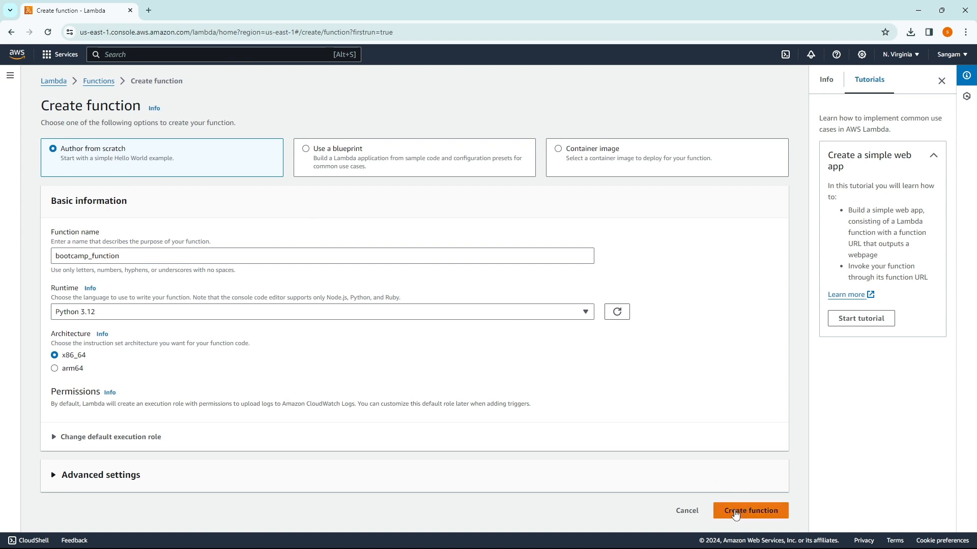
left_click(734, 511)
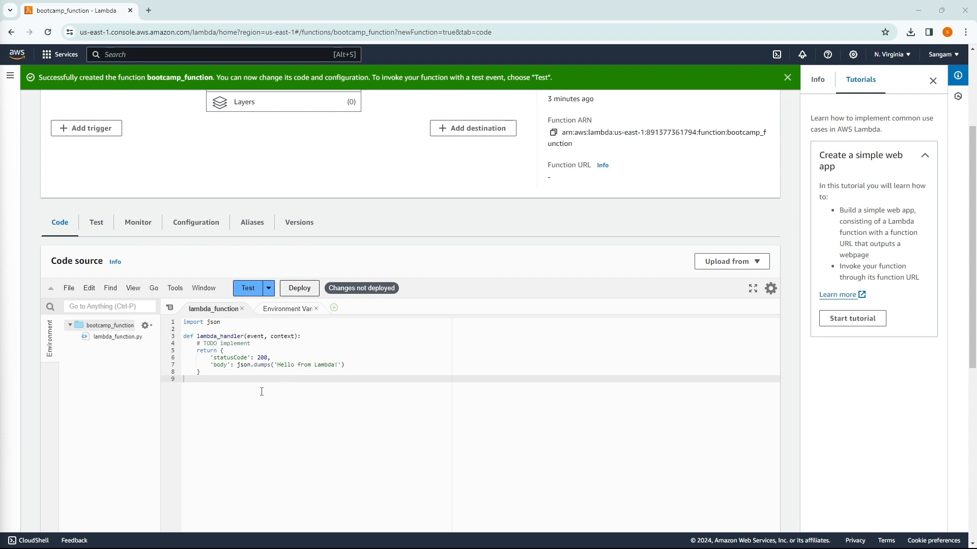
Step: Replace the default handler with code returning 'Hello from bootcamp_function!' and deploy it
left_click_drag(258, 381, 182, 326)
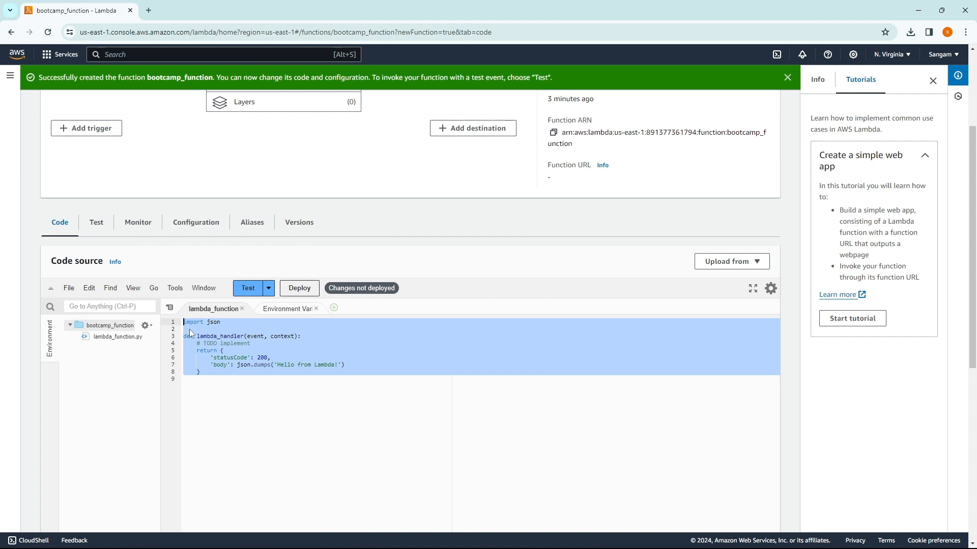
type("def lambda_handler(event, context):     return {         'statusCode': 200,         'body': 'Hello from bootcamp_function!'     }")
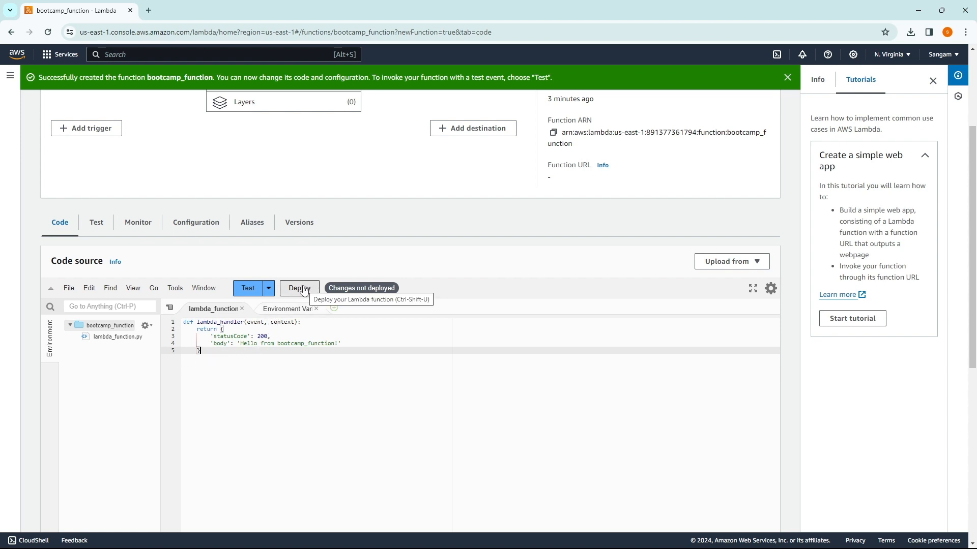
left_click(304, 290)
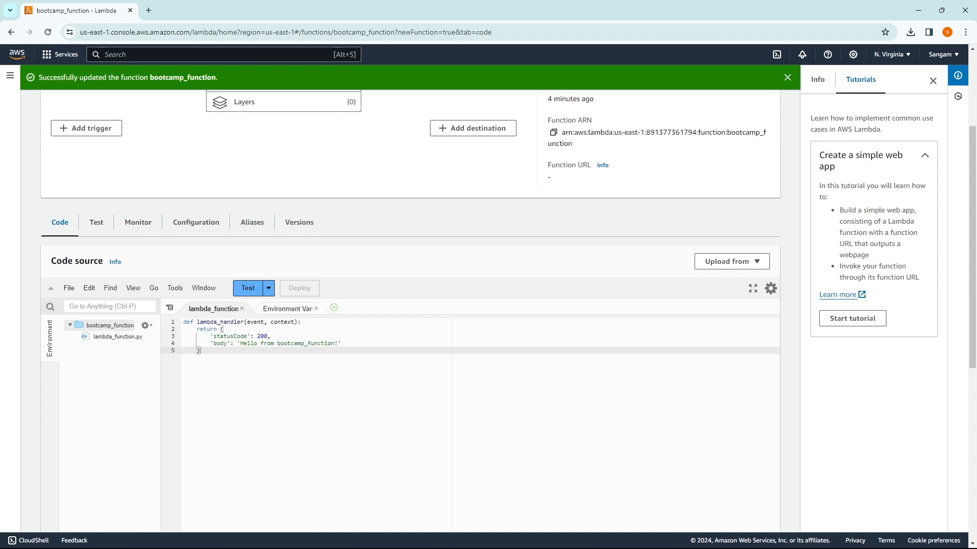
Step: Save a new private test event 'eventTest' using the hello-world template's key1–key3 JSON
left_click(247, 289)
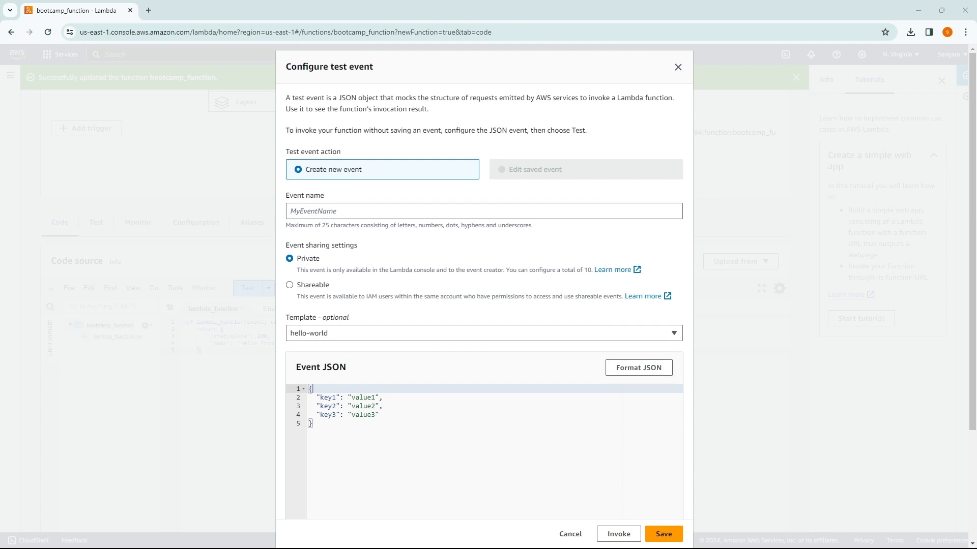
left_click(356, 212)
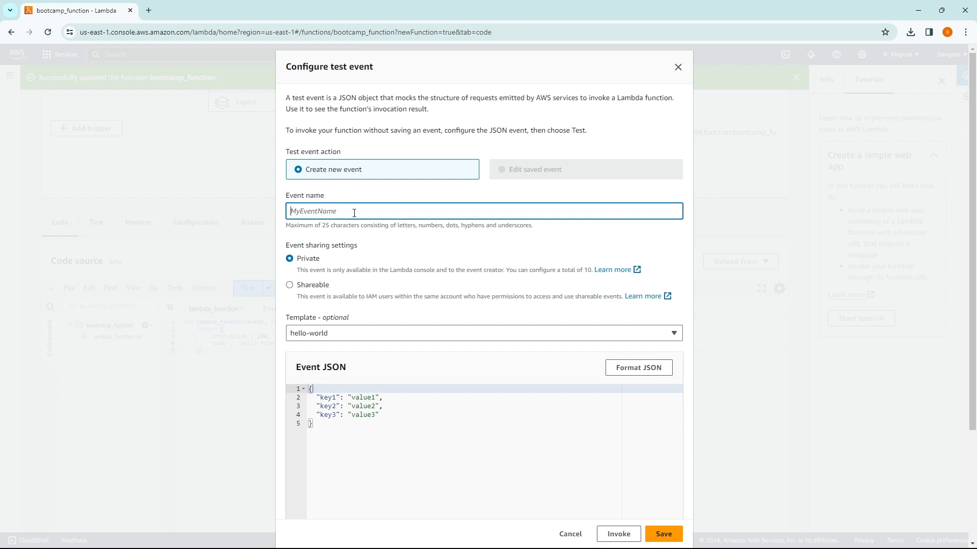
type("eventTest")
scroll(356, 334, "down", 1)
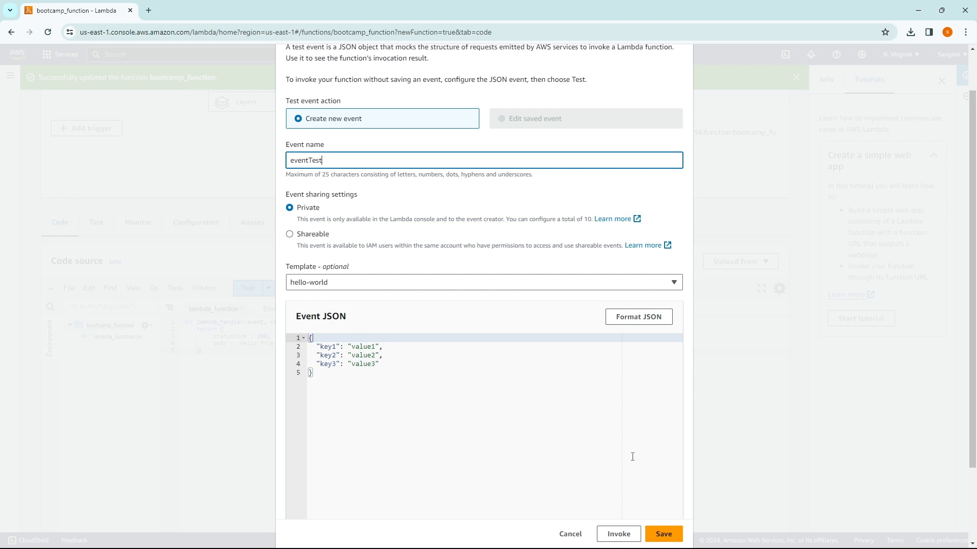
left_click(662, 532)
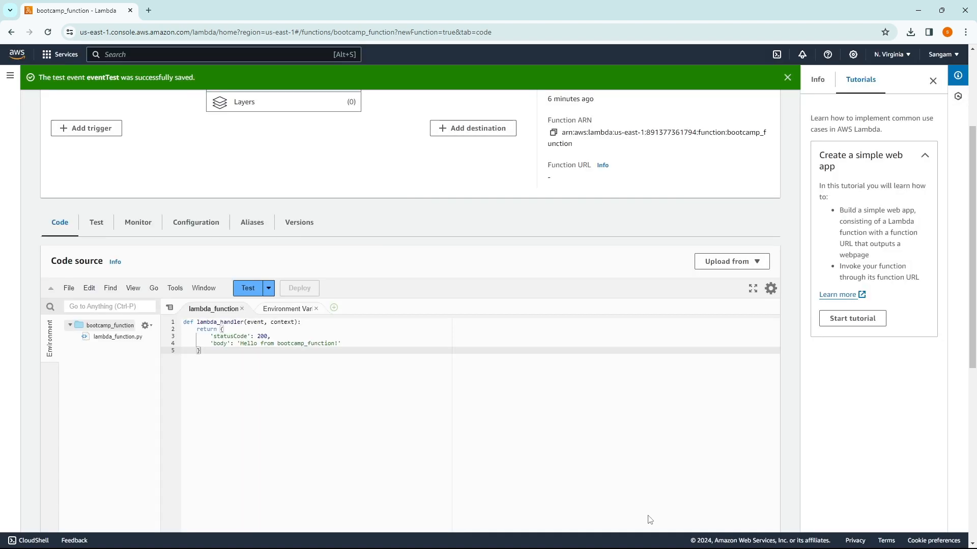
Step: Run bootcamp_function with eventTest and select the 'Hello from bootcamp_function!' body in the response
left_click(269, 289)
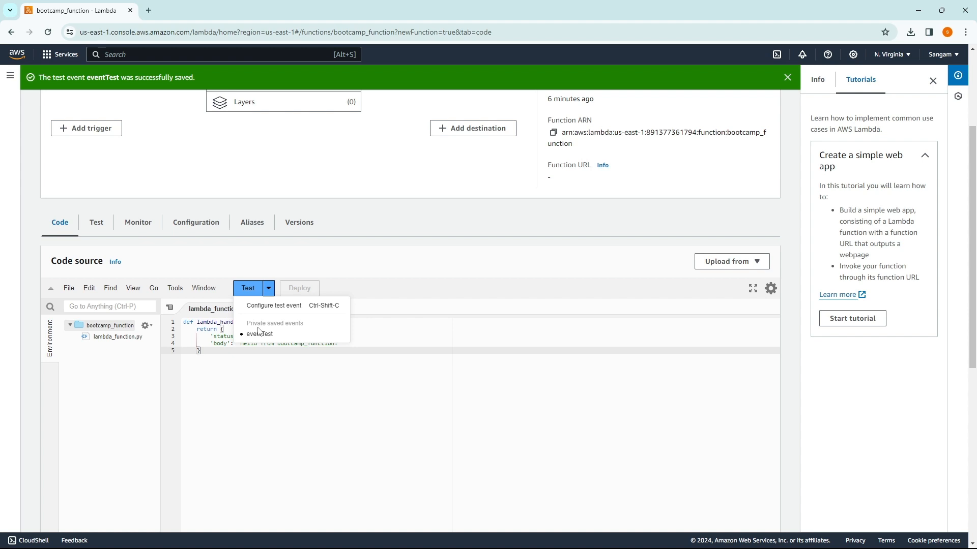
left_click(259, 334)
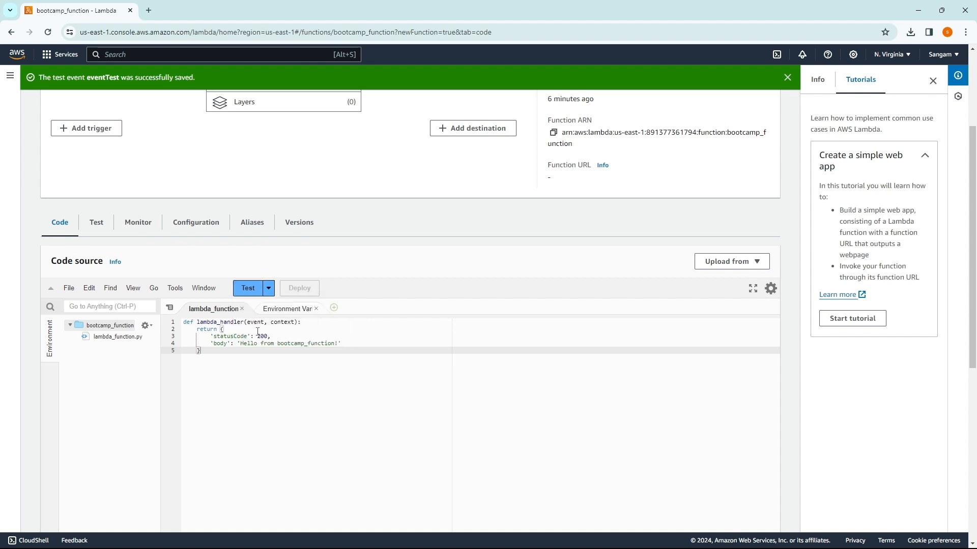
left_click(250, 295)
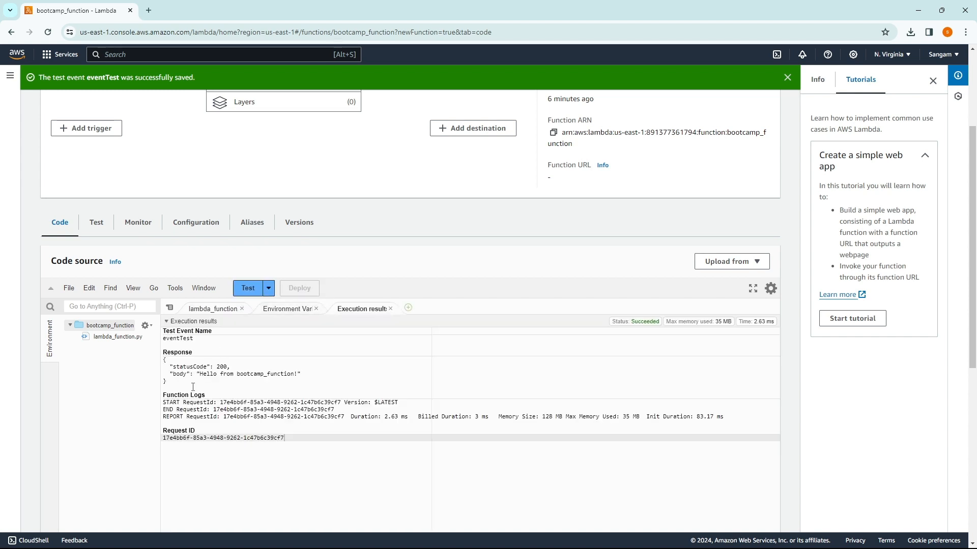
left_click_drag(170, 374, 256, 377)
right_click(255, 379)
left_click(327, 376)
left_click_drag(326, 375, 284, 368)
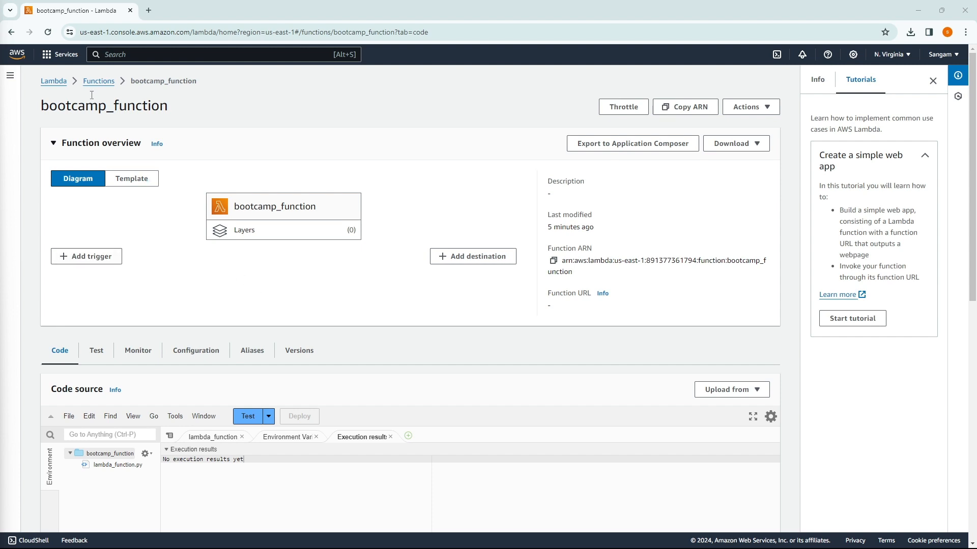
left_click(58, 85)
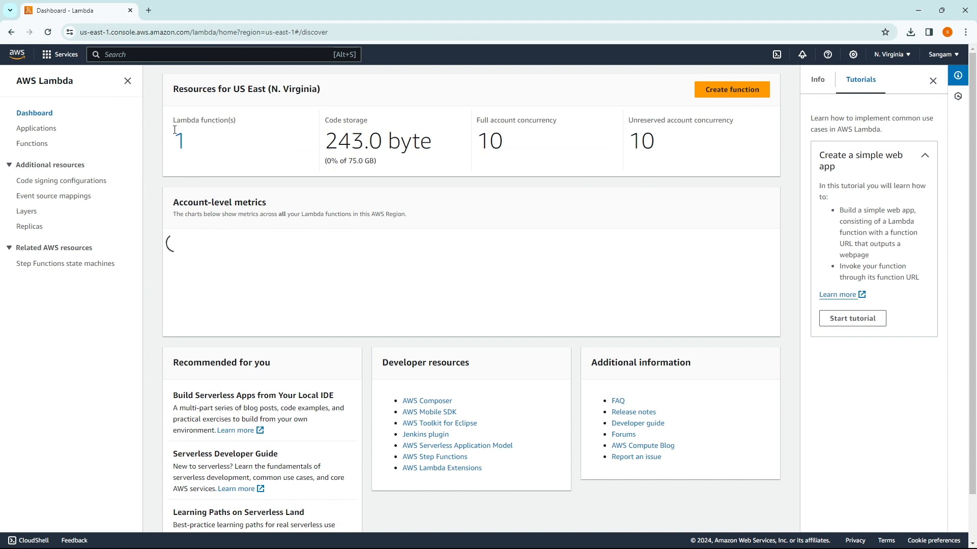
scroll(264, 179, "down", 1)
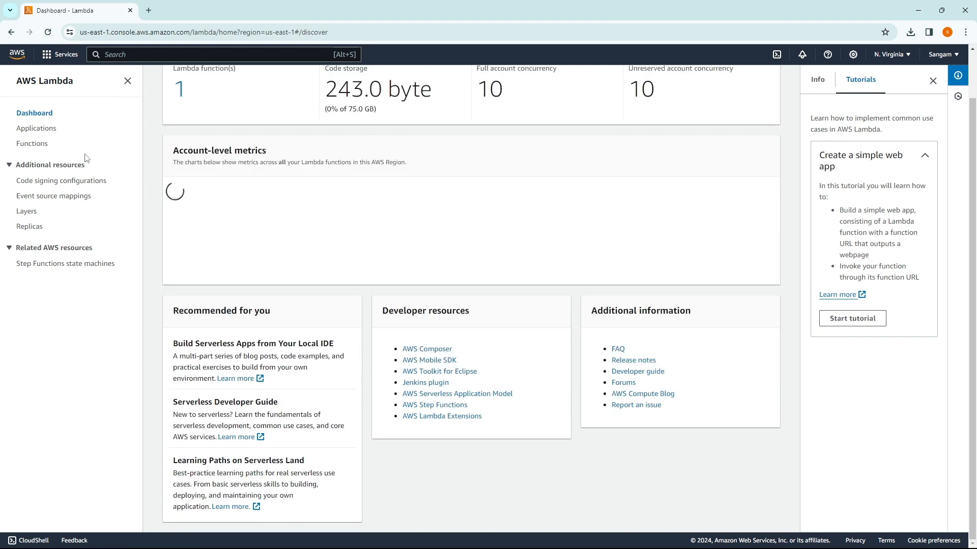
left_click(32, 144)
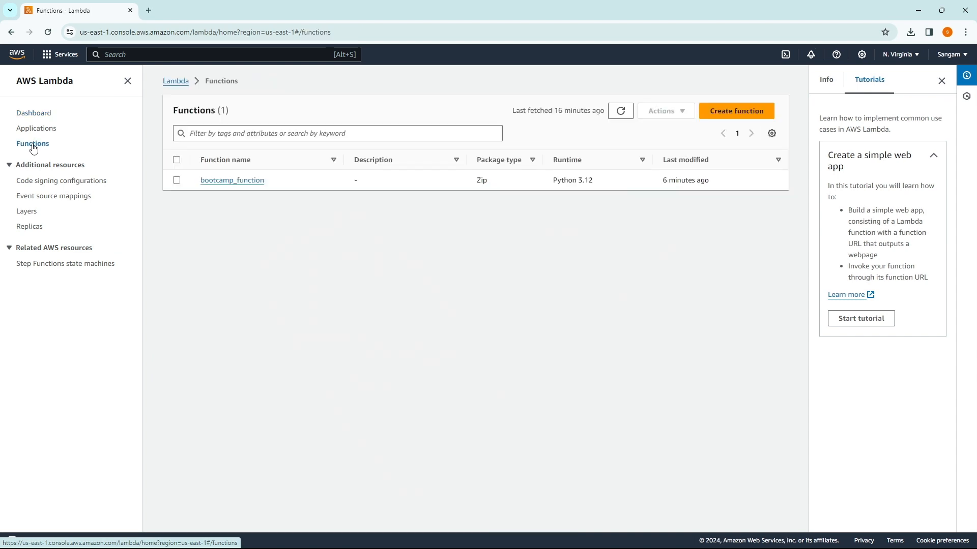
left_click(223, 181)
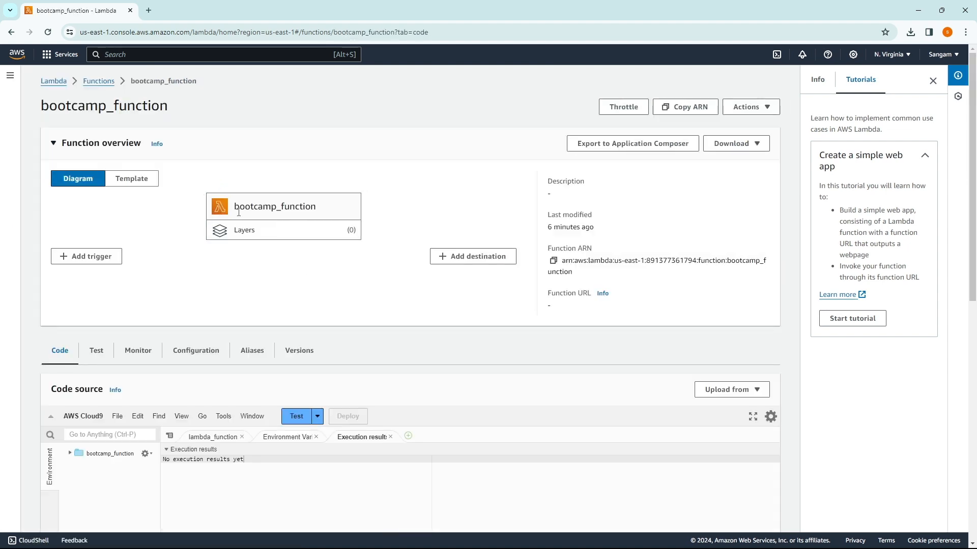
scroll(239, 232, "down", 1)
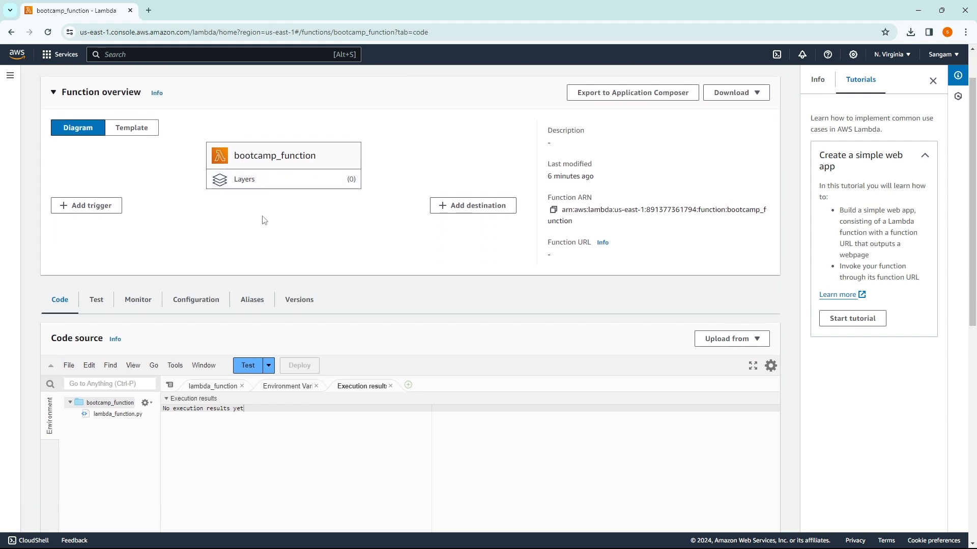
scroll(256, 220, "up", 1)
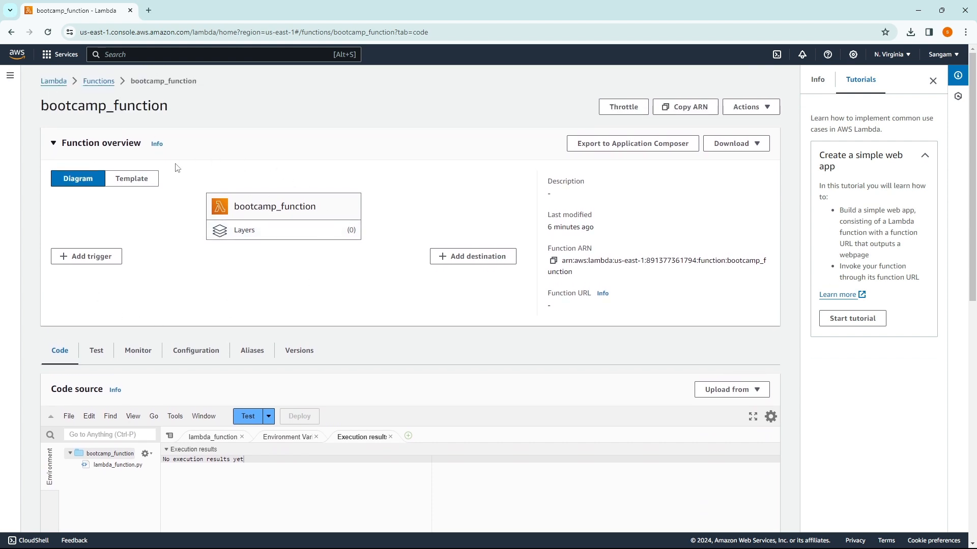
Step: Add an API Gateway trigger that creates a new REST API, bootcamp_function-API, with Open security
left_click(84, 264)
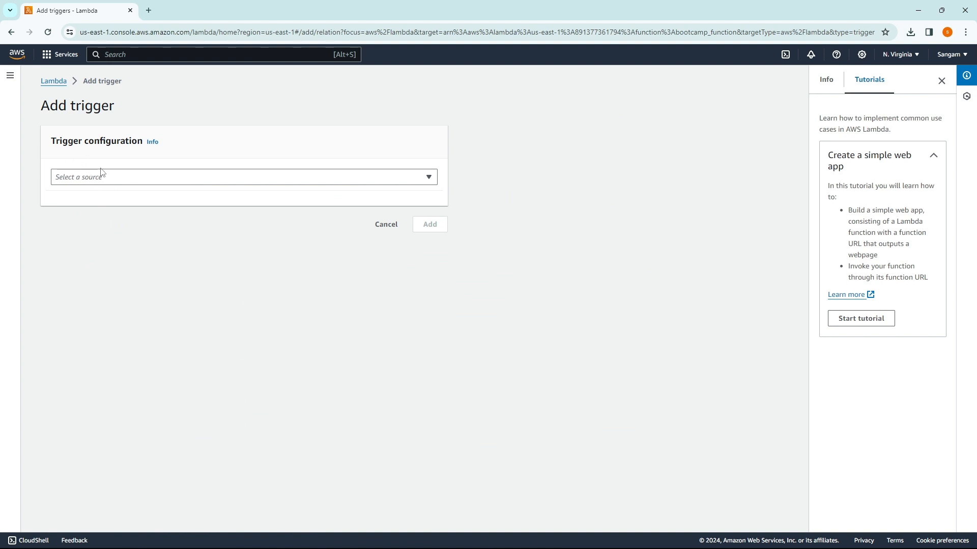
left_click(105, 179)
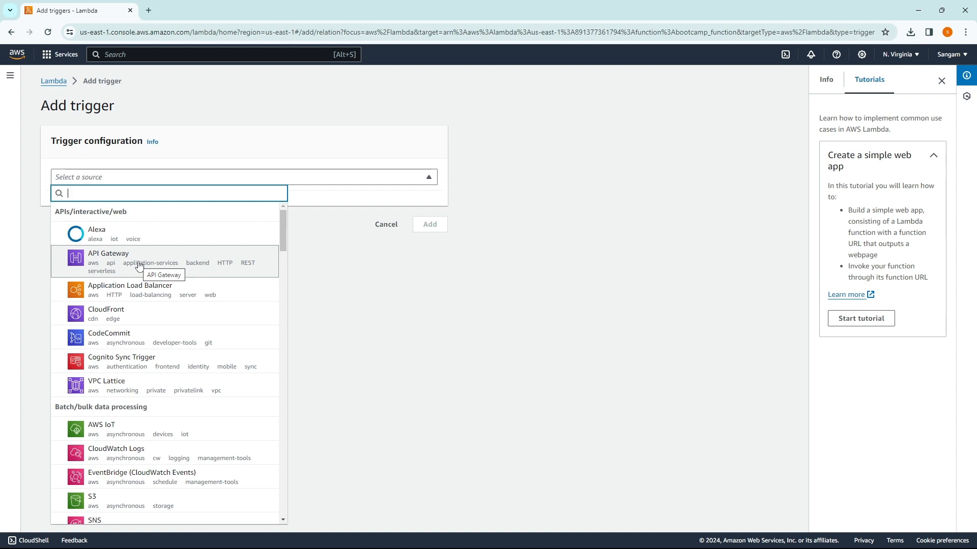
left_click(101, 266)
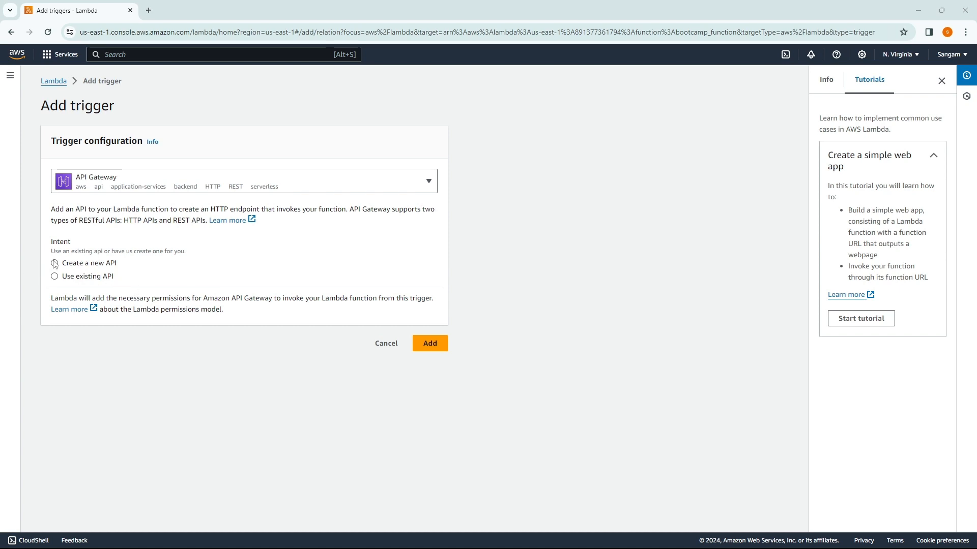
left_click(55, 264)
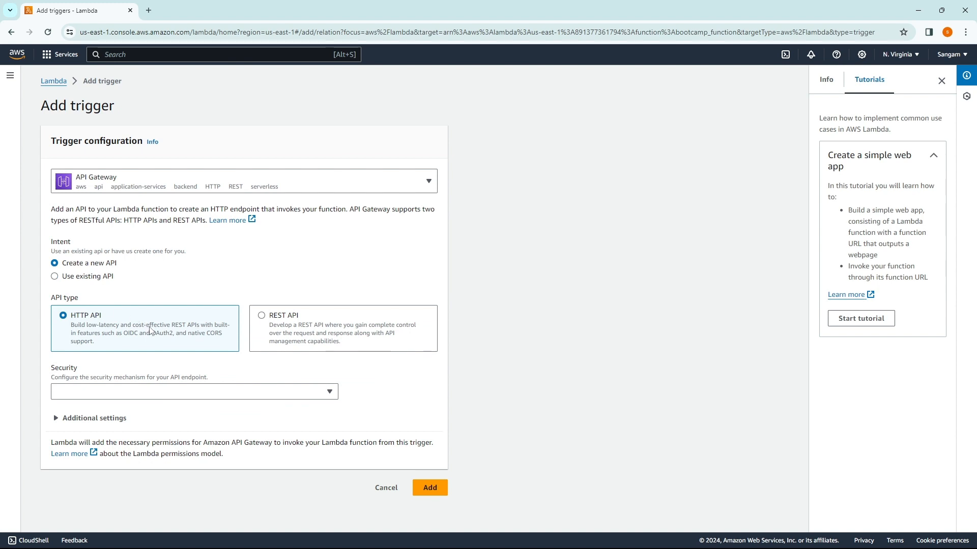
left_click(273, 331)
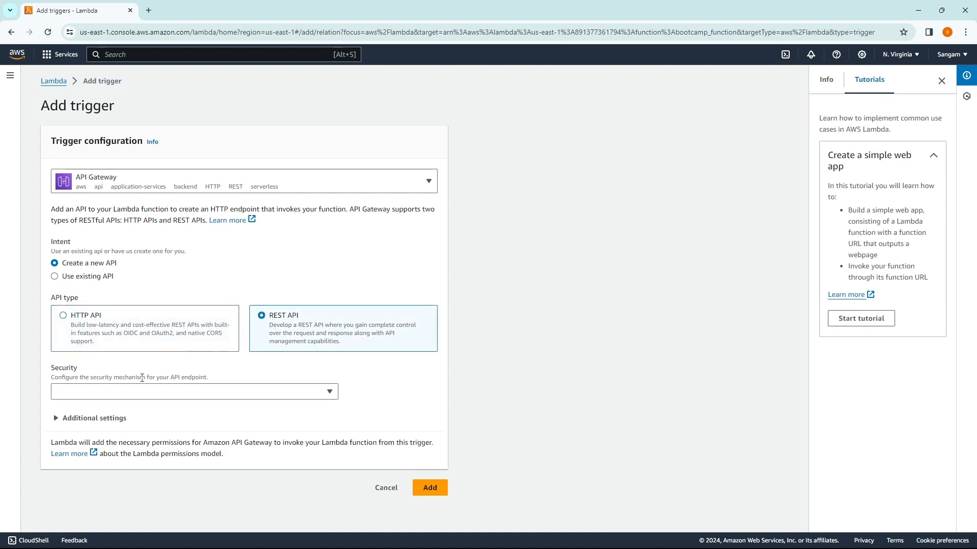
left_click(128, 395)
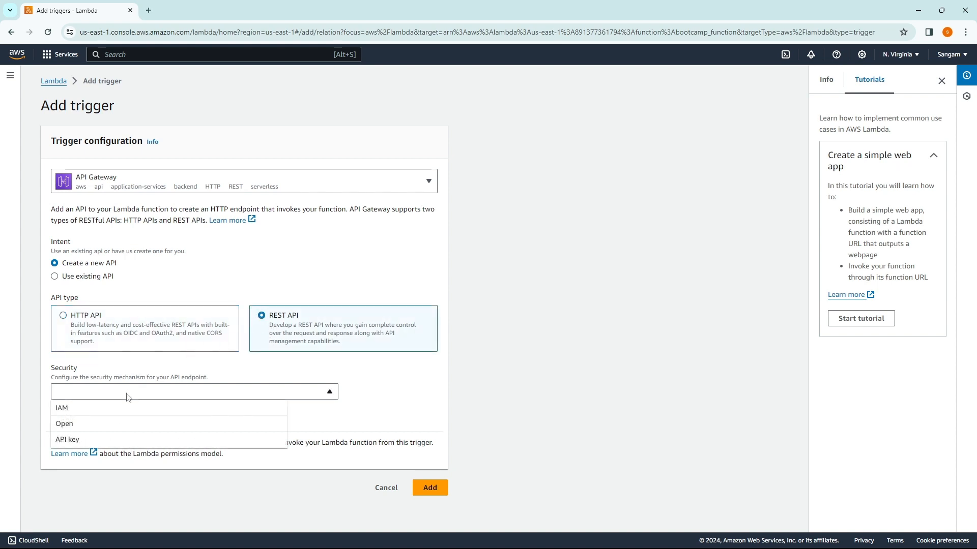
left_click(93, 429)
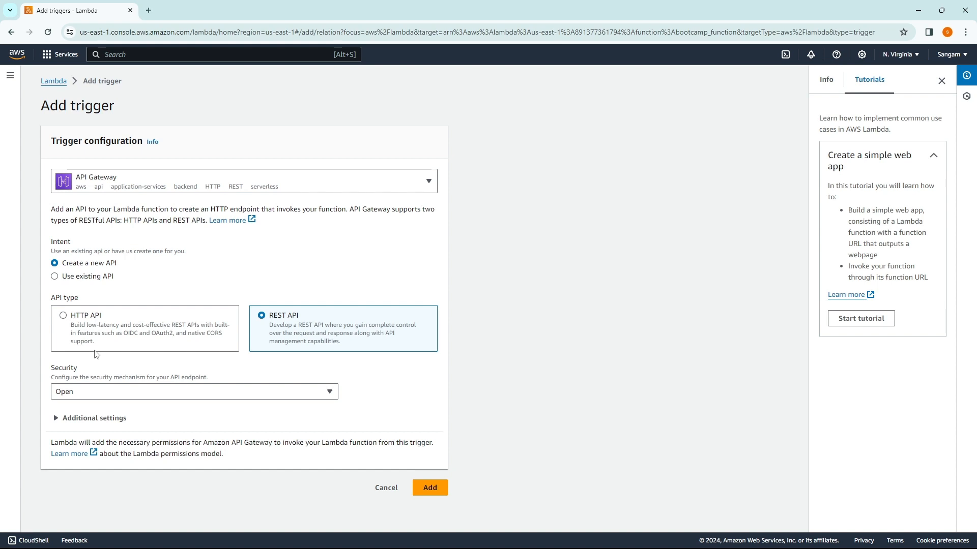
left_click(111, 395)
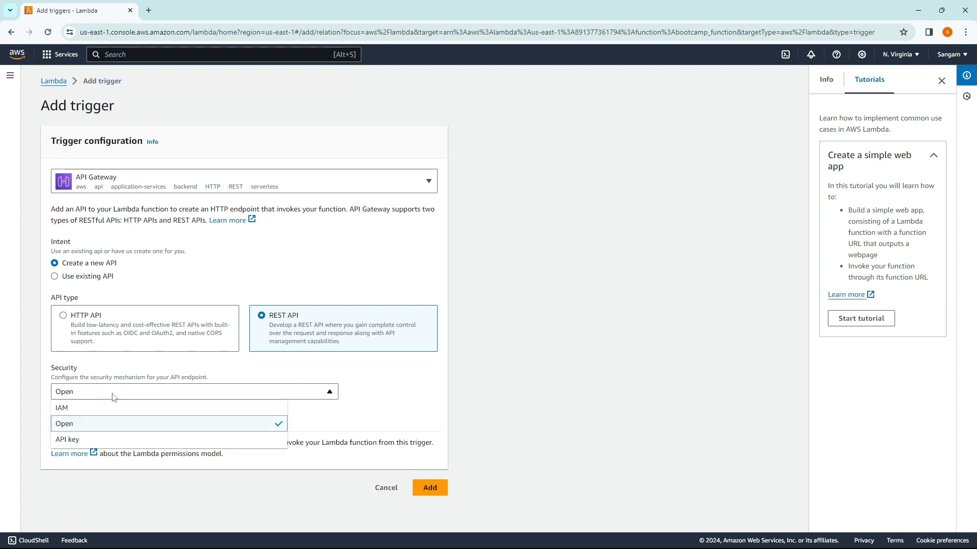
left_click(118, 396)
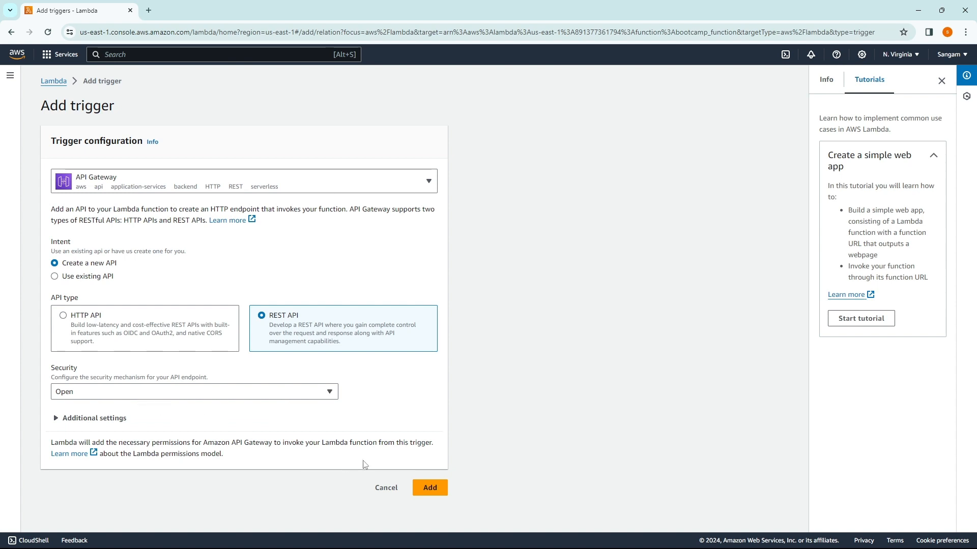
left_click(431, 493)
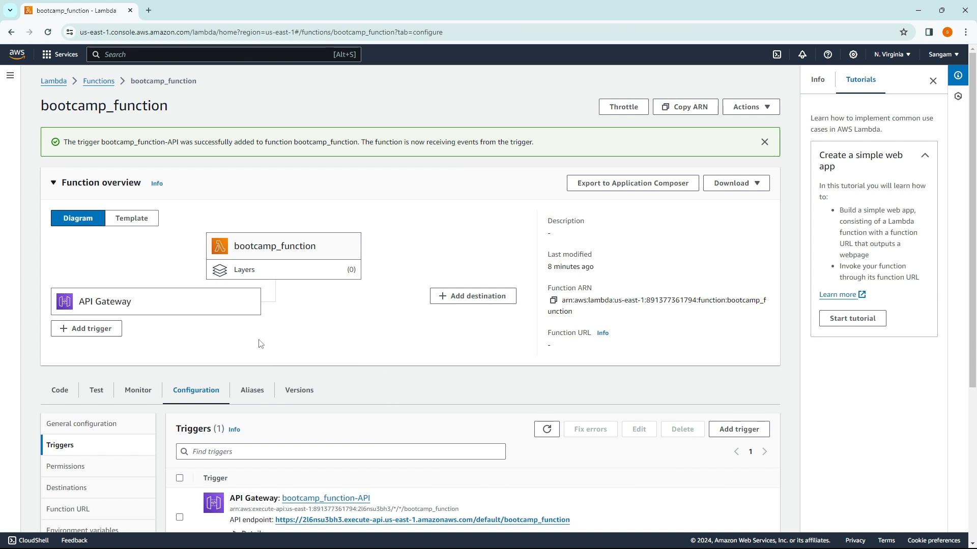
Step: Open bootcamp_function-API from the function's Triggers list in the API Gateway console
scroll(410, 305, "down", 2)
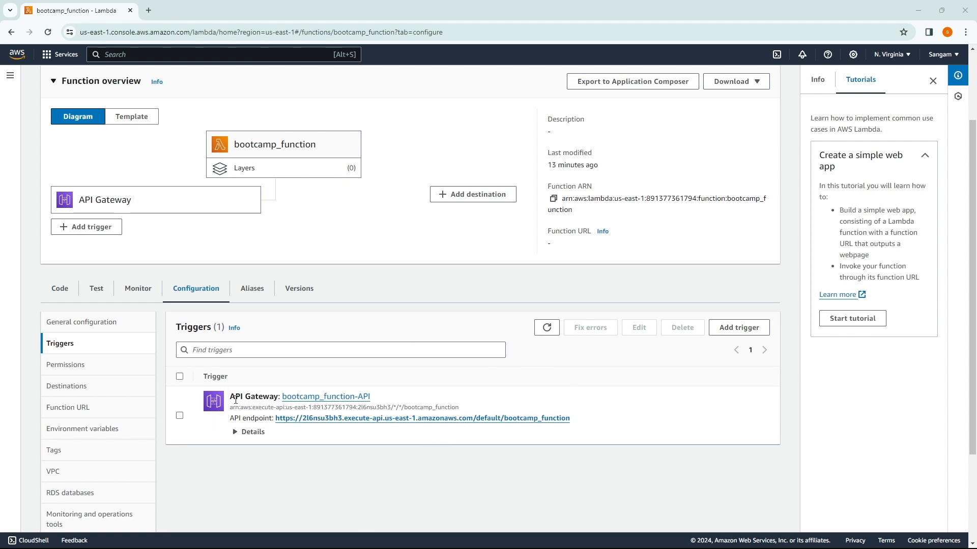
left_click(303, 397)
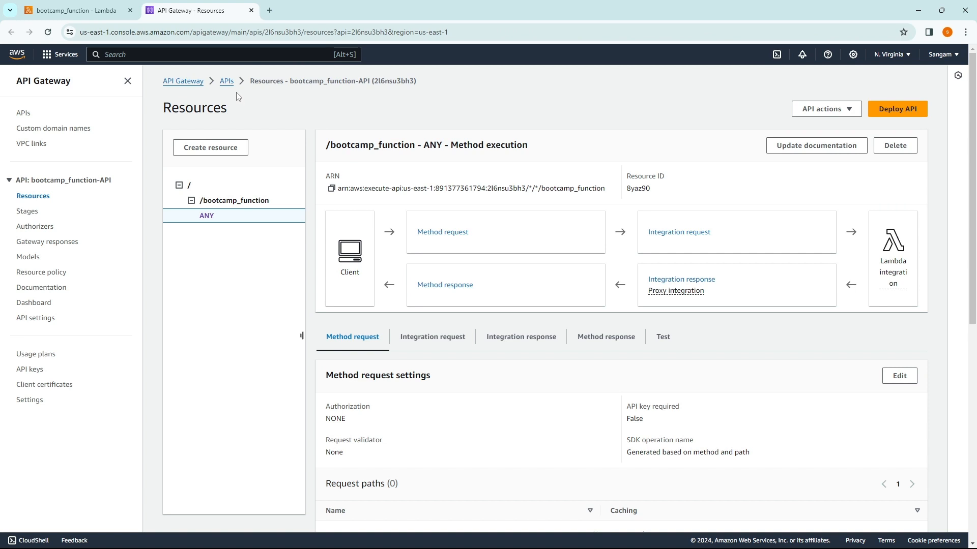
Step: Review the /bootcamp_function resource and its ANY method, then start a new method on it
left_click(232, 202)
left_click(207, 218)
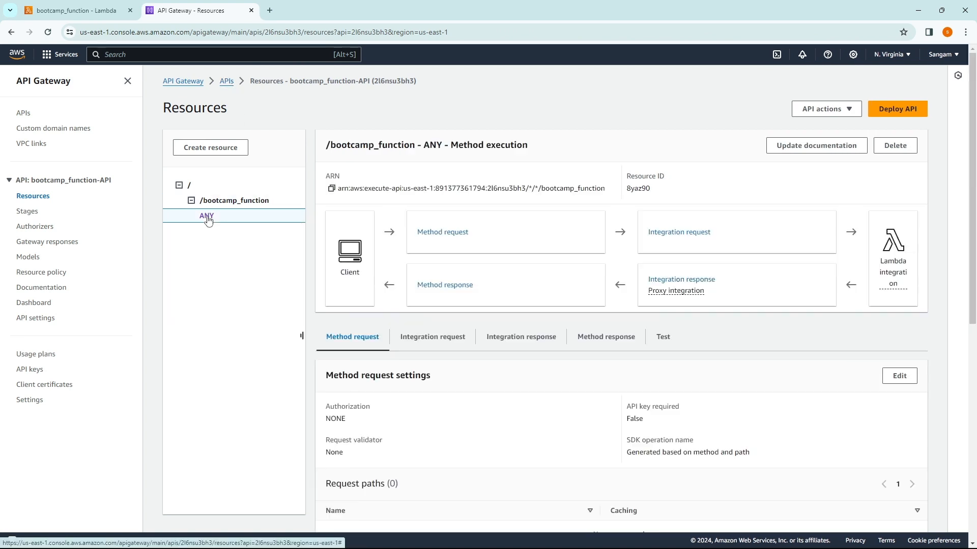
left_click(235, 202)
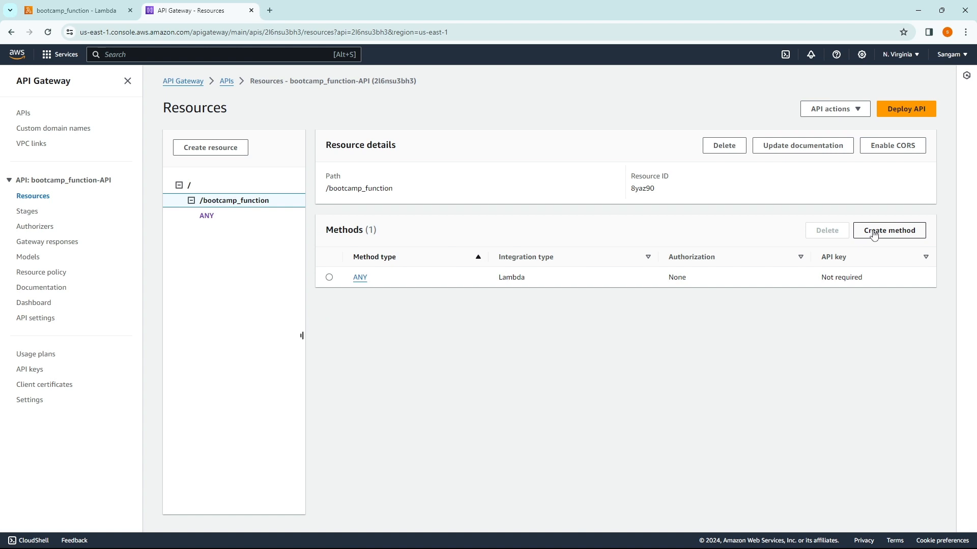
left_click(873, 233)
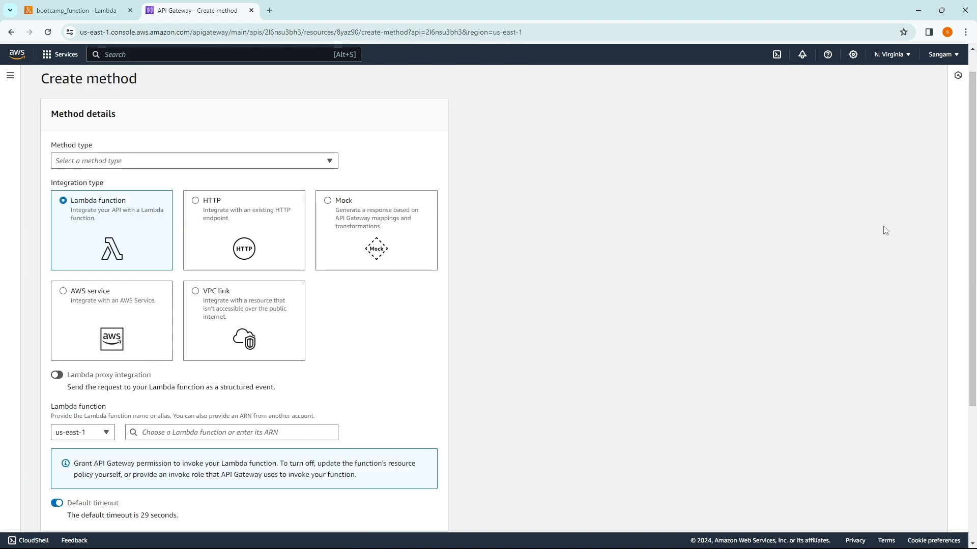
Step: Create a GET method on /bootcamp_function that integrates with the bootcamp_function Lambda
left_click(100, 162)
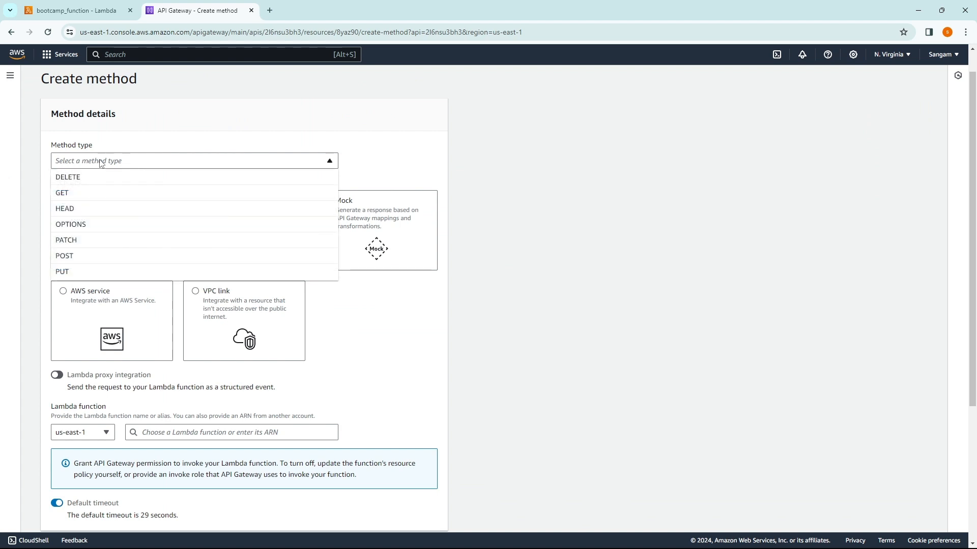
left_click(83, 195)
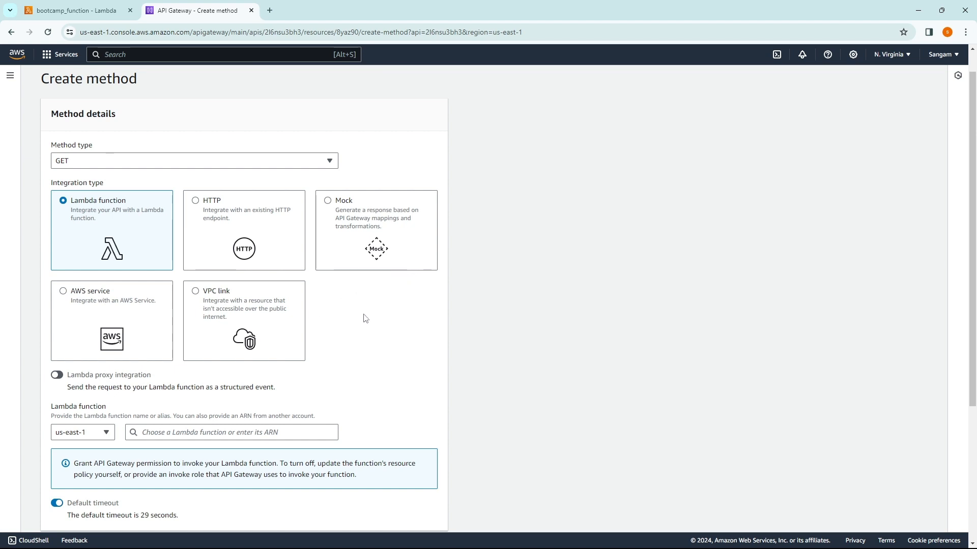
scroll(365, 319, "down", 2)
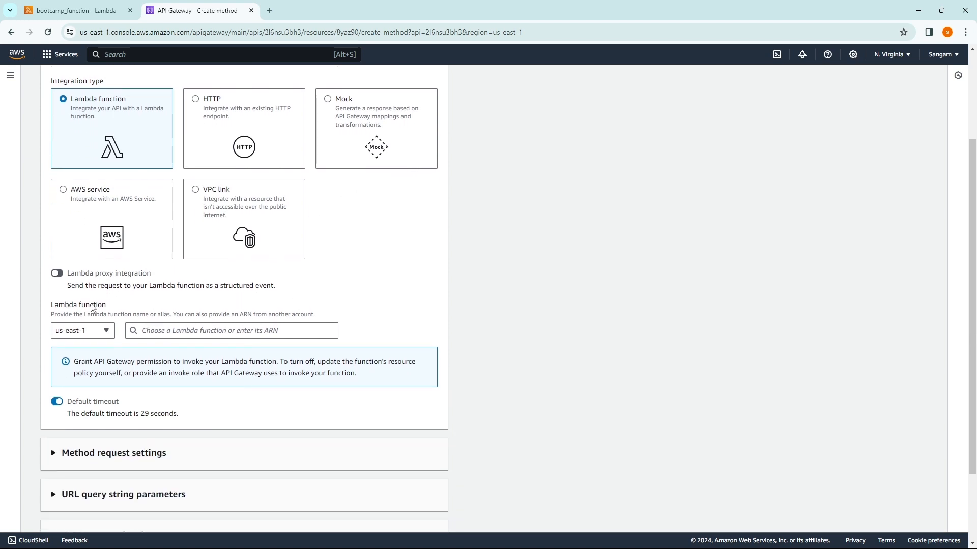
left_click(170, 331)
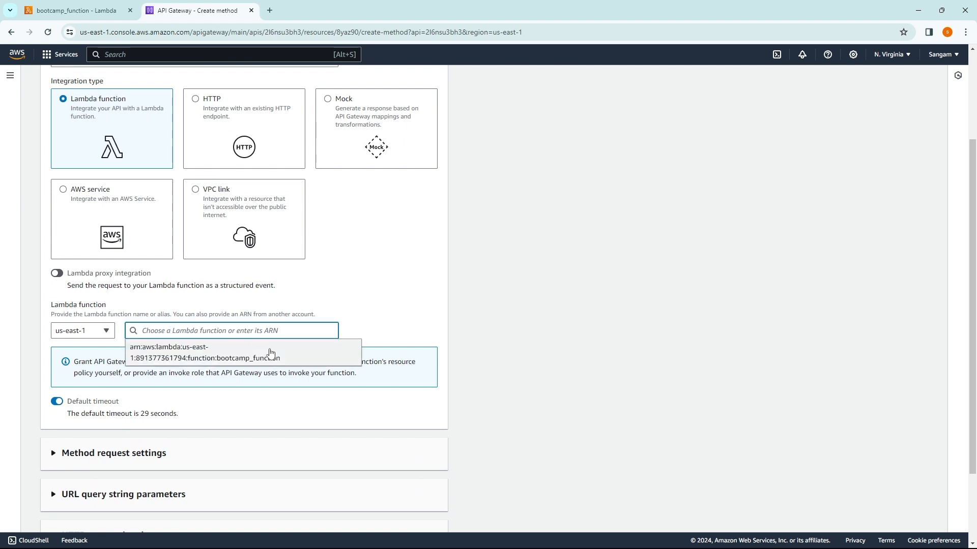
left_click(244, 355)
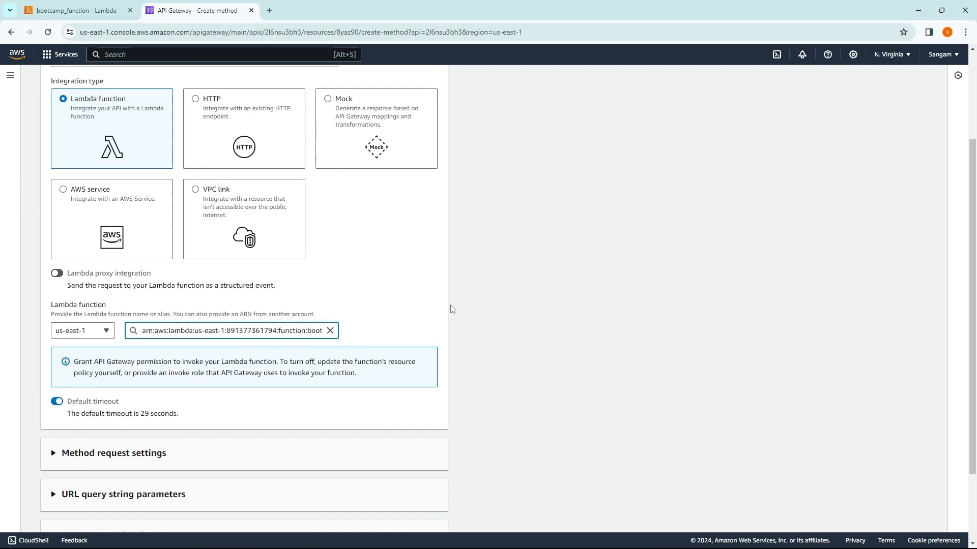
scroll(388, 301, "down", 1)
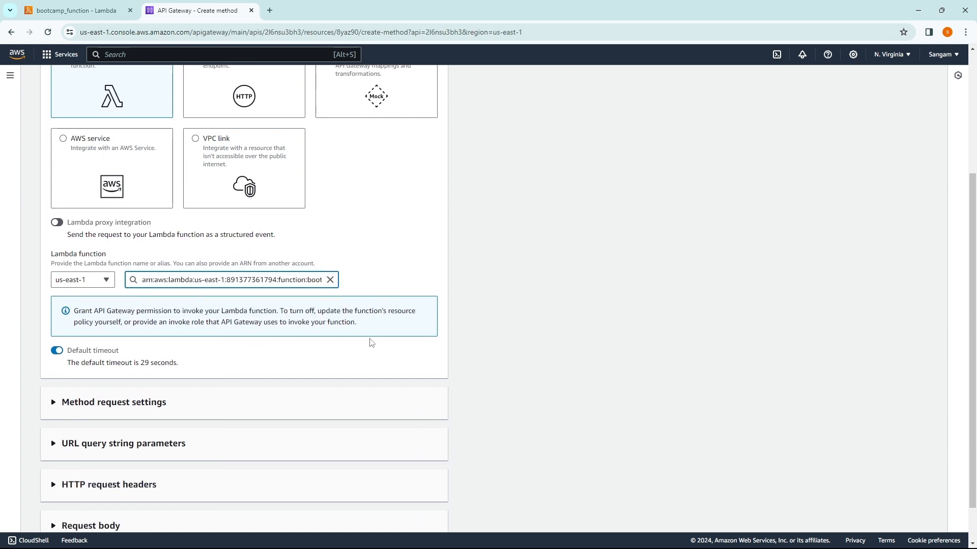
scroll(368, 341, "down", 1)
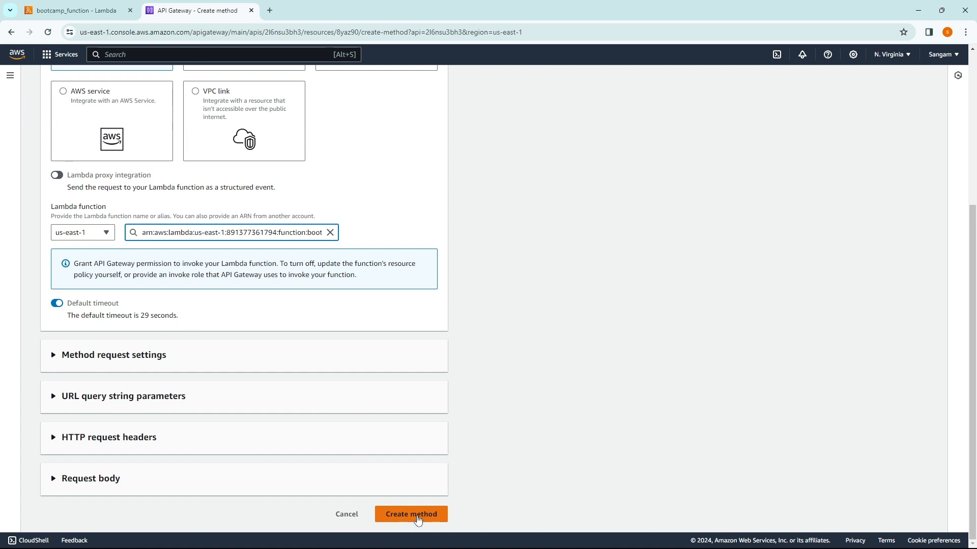
left_click(418, 514)
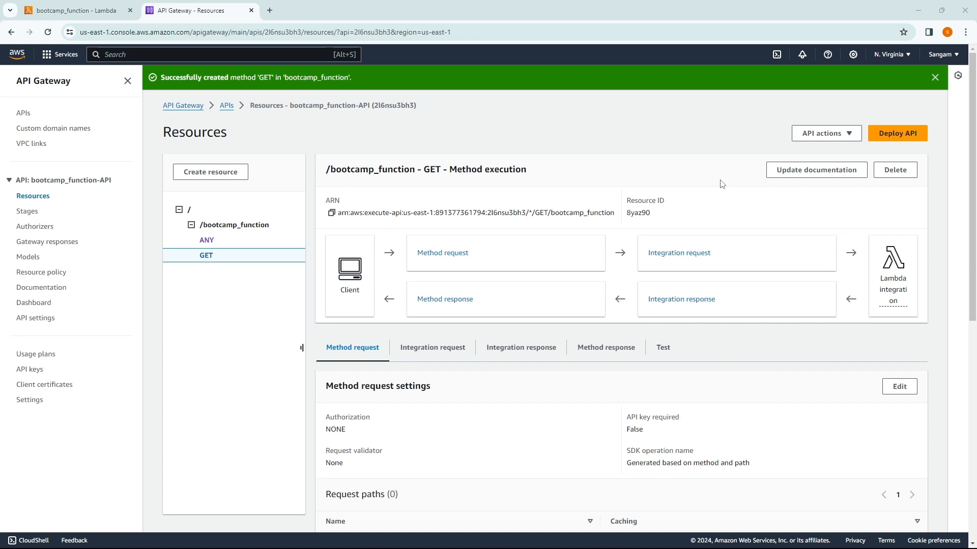
Step: Deploy the API to the default stage with description 'get method depl', then close the tab
left_click(905, 140)
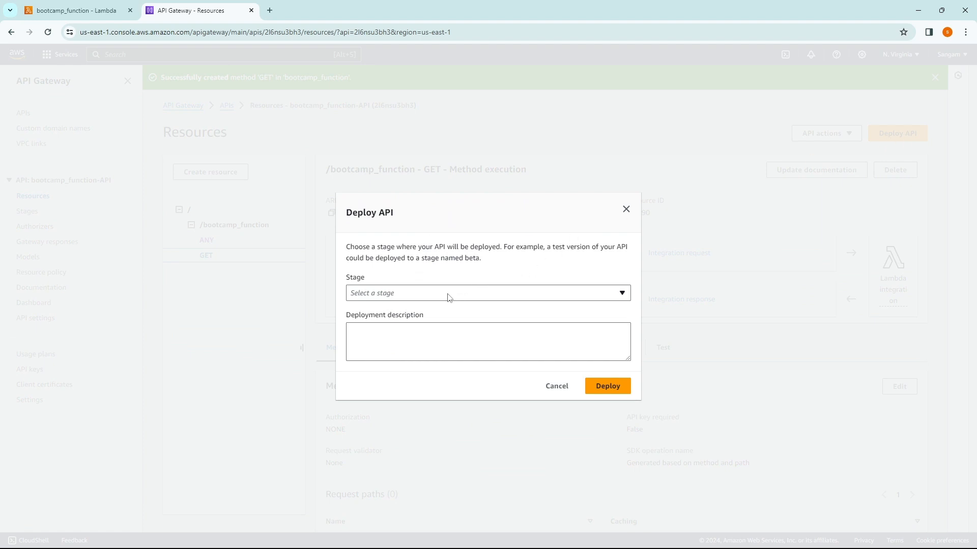
left_click(426, 293)
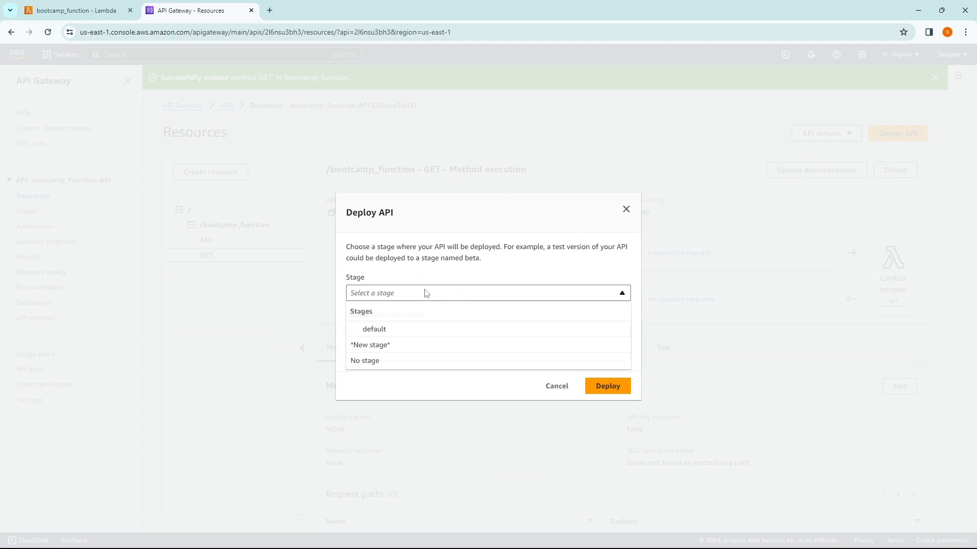
left_click(376, 330)
left_click(374, 327)
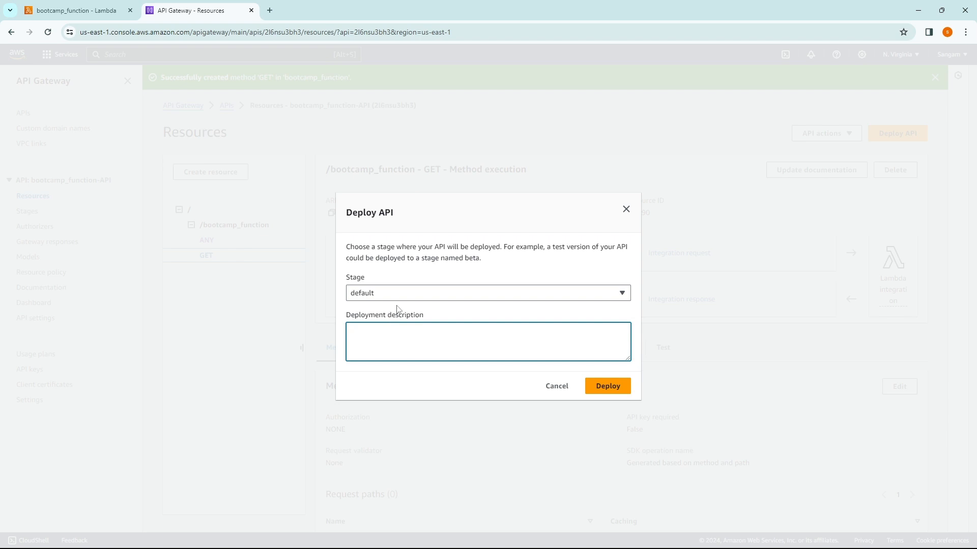
type("get method deploy")
left_click(600, 389)
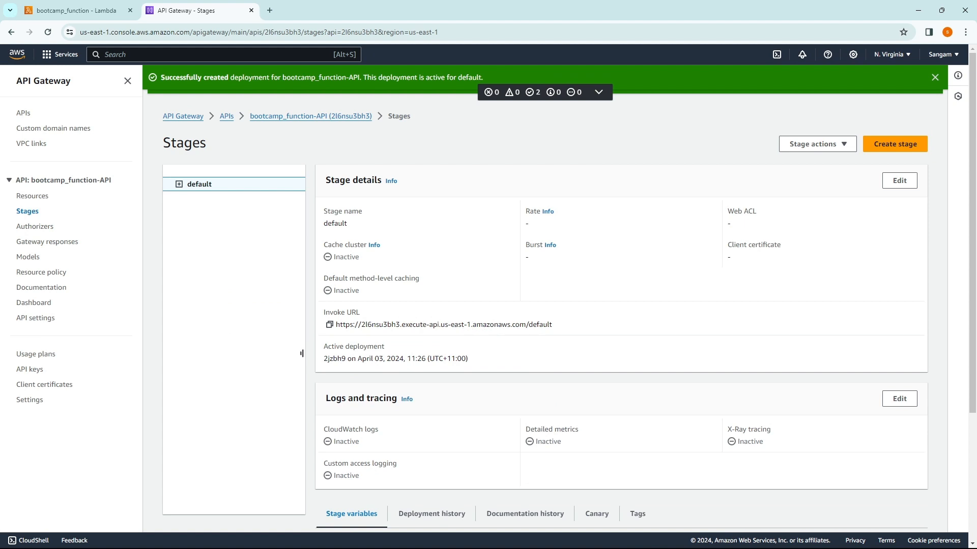
key("ctrl+w")
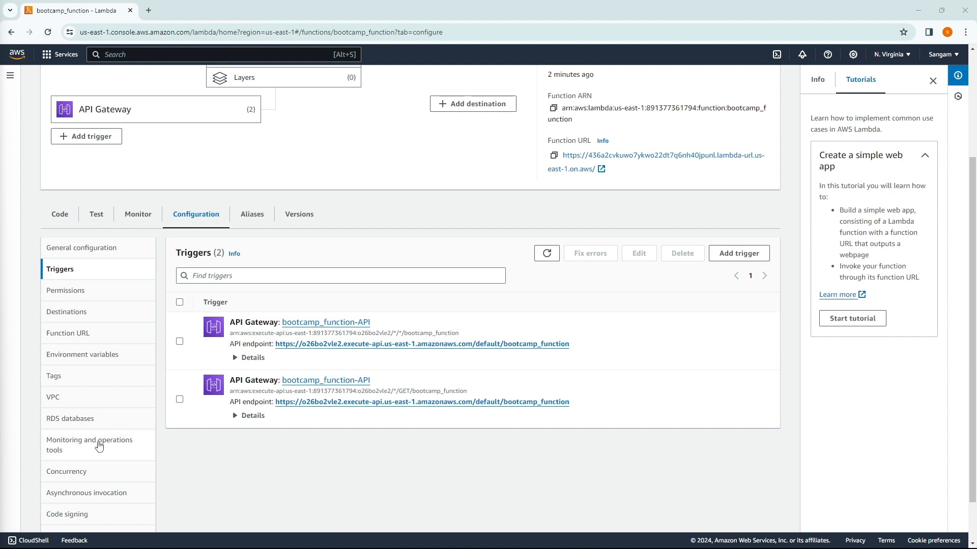
scroll(274, 300, "up", 3)
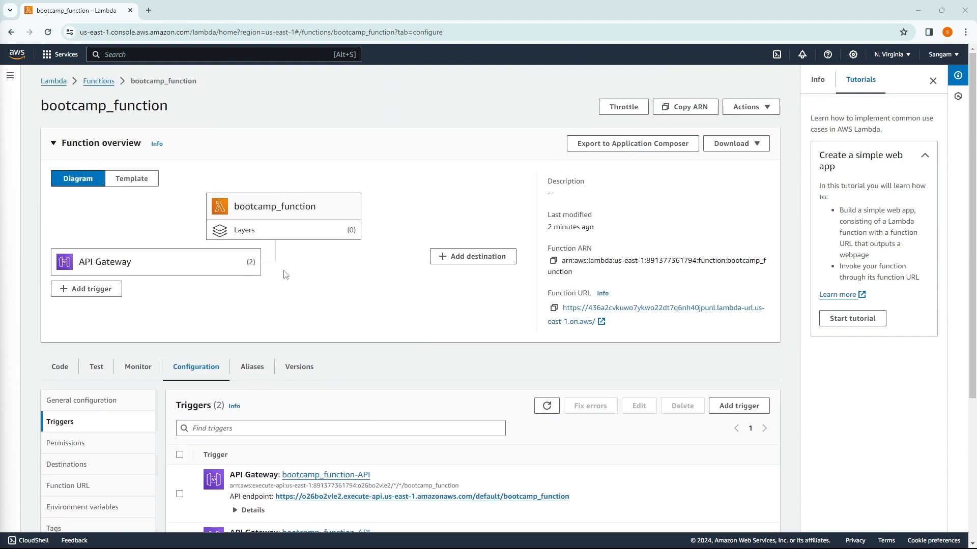
scroll(285, 277, "down", 3)
scroll(388, 299, "up", 2)
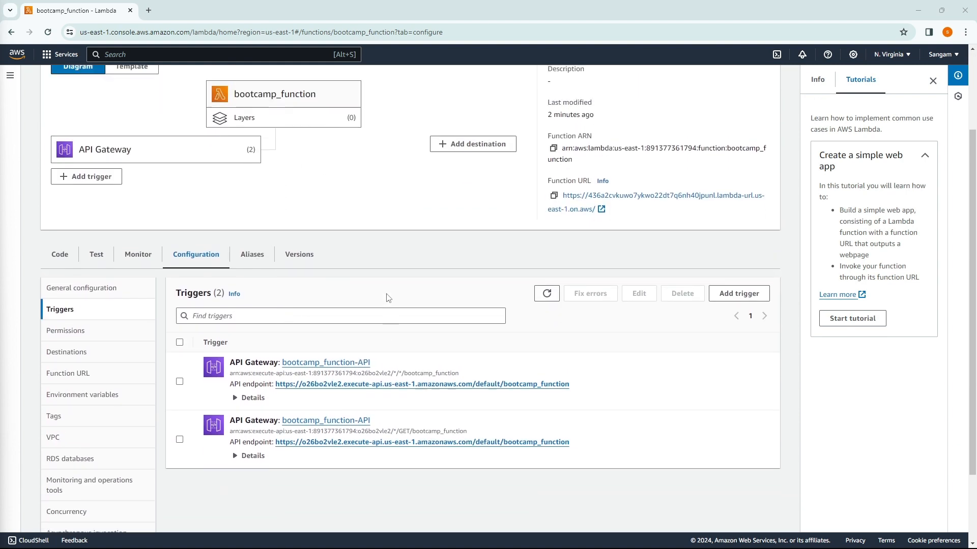
scroll(322, 331, "down", 1)
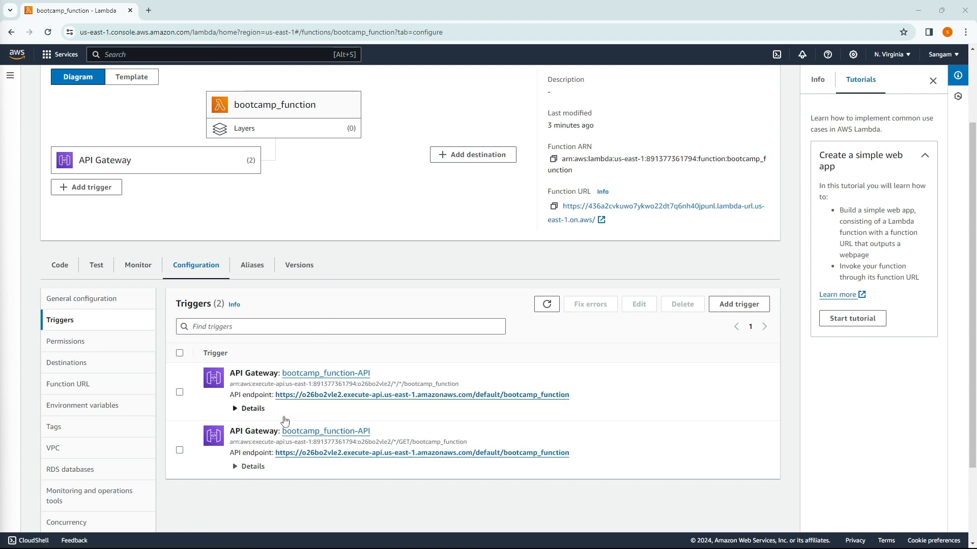
Step: Check that both API endpoints return 'Hello from bootcamp_function!' and close their tabs
left_click(323, 396)
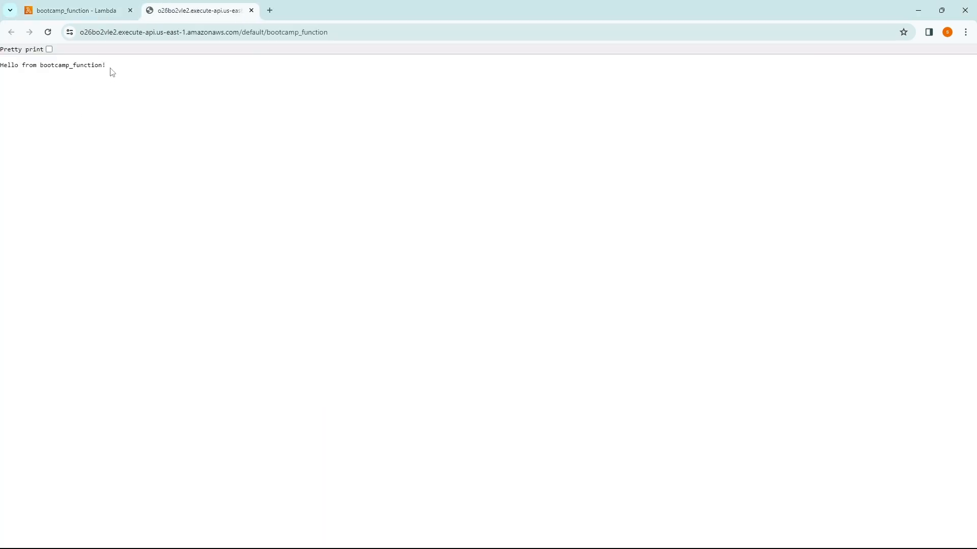
left_click_drag(109, 67, 1, 65)
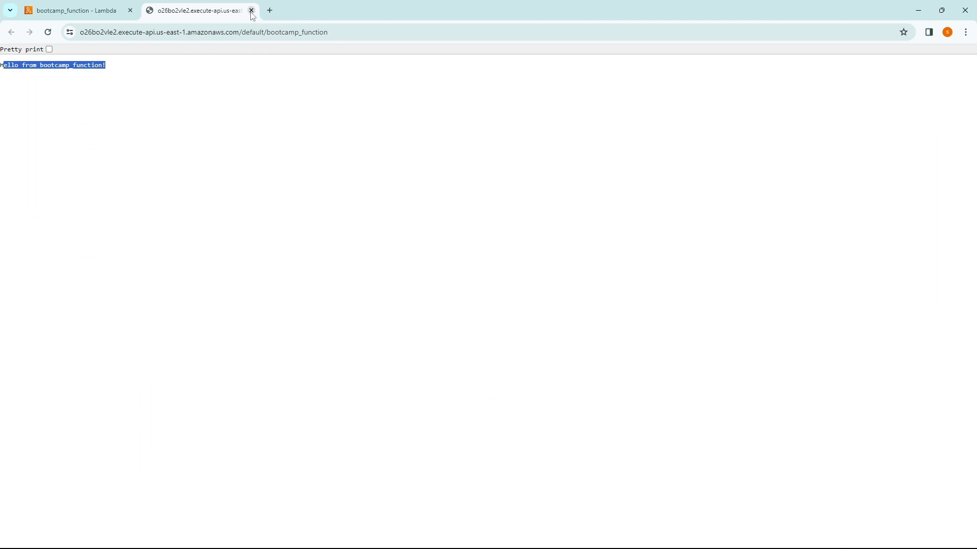
left_click(252, 11)
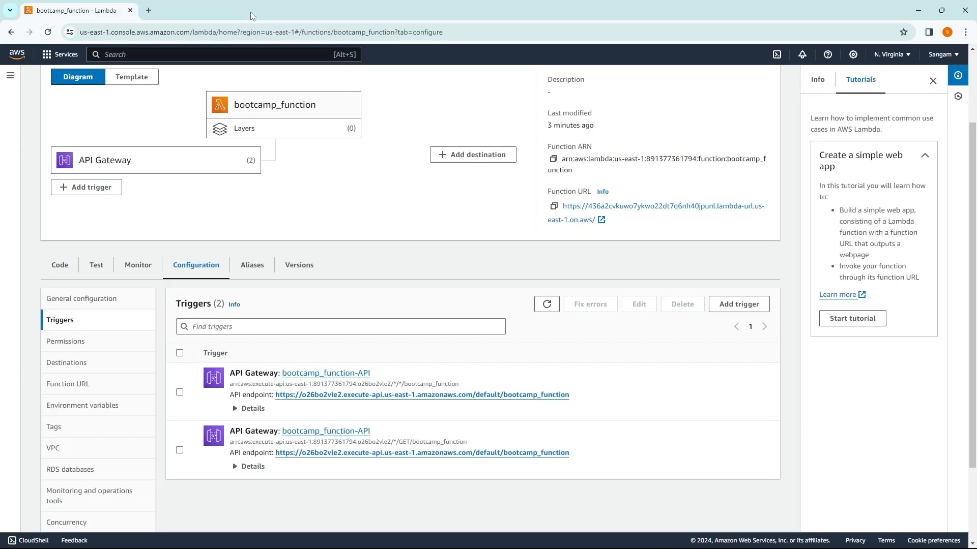
left_click(320, 453)
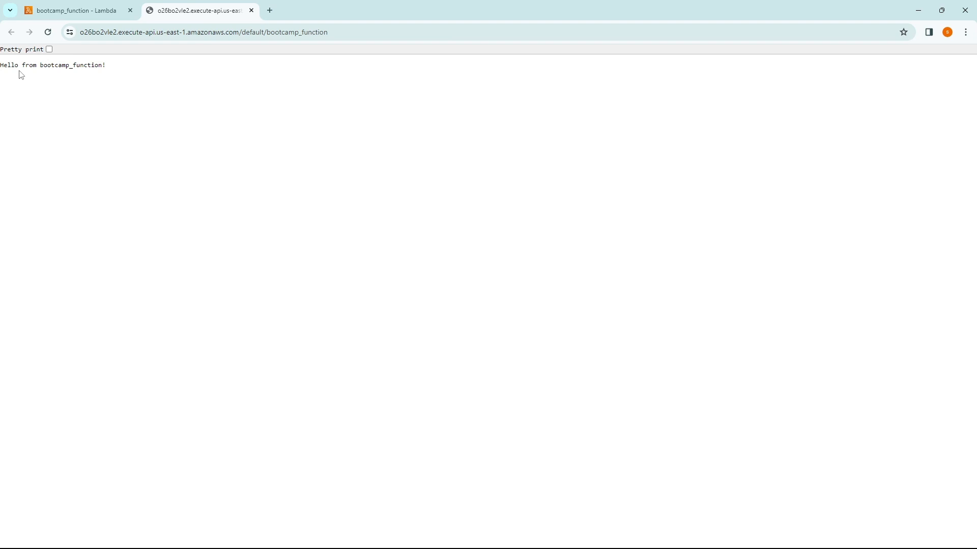
left_click_drag(3, 65, 131, 70)
left_click(147, 112)
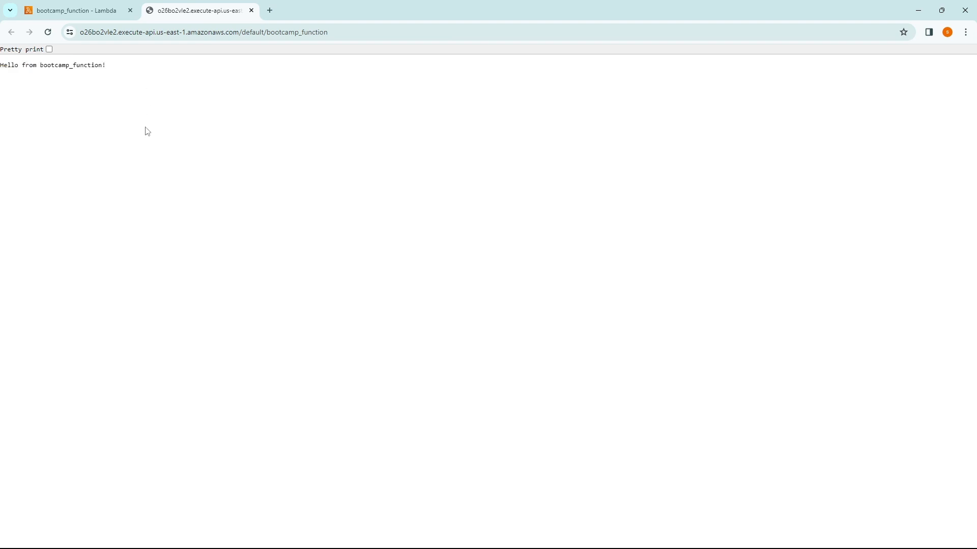
left_click(252, 10)
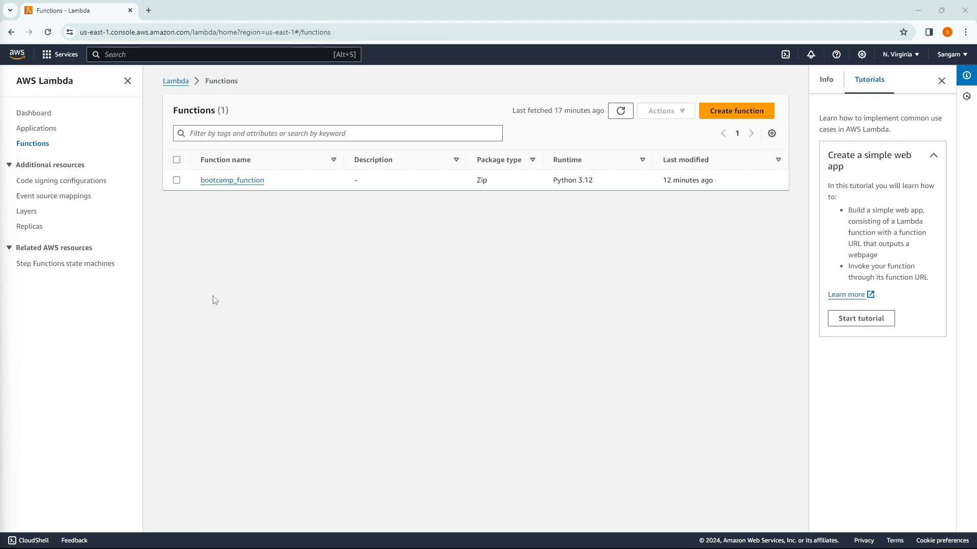
Step: Delete the bootcamp_function Lambda, confirming with 'delete'
left_click(177, 181)
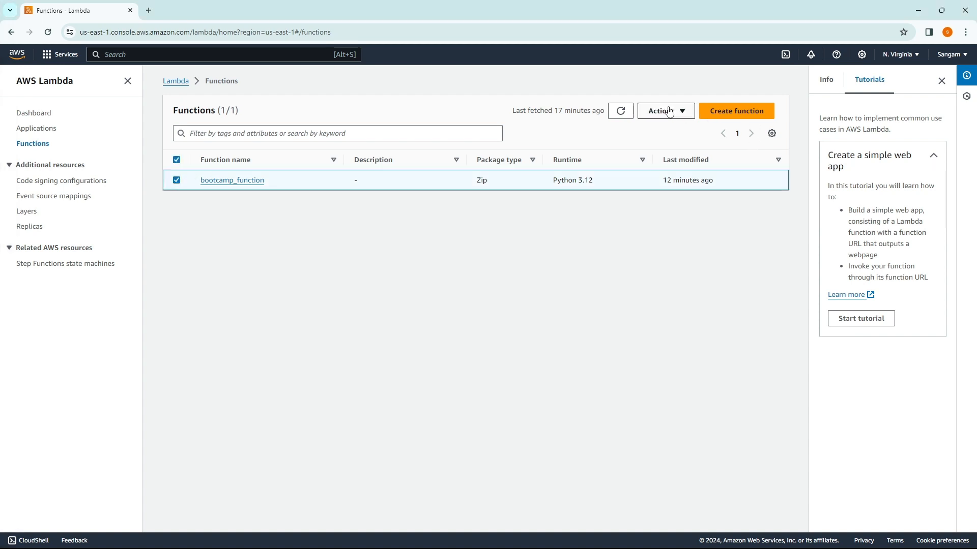
left_click(665, 110)
left_click(659, 159)
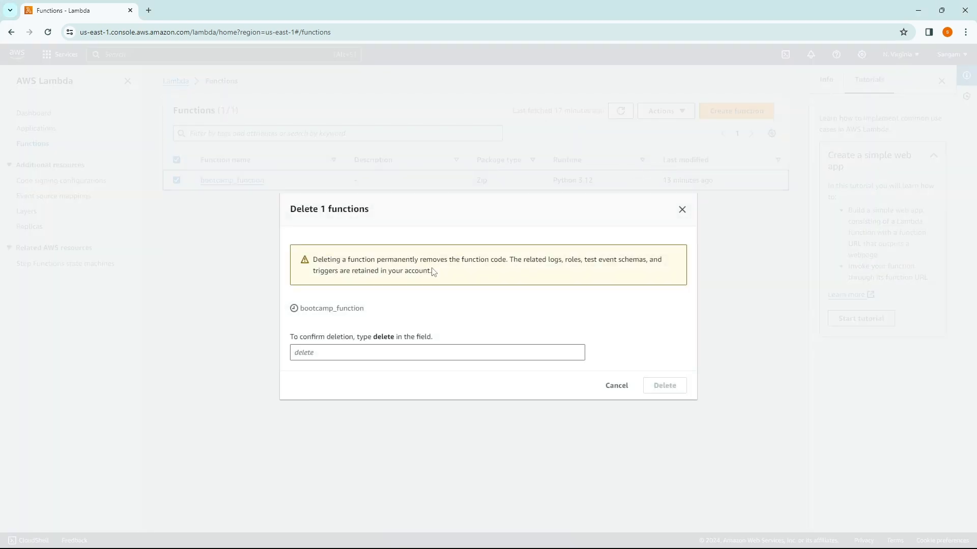
left_click(326, 351)
type("delet")
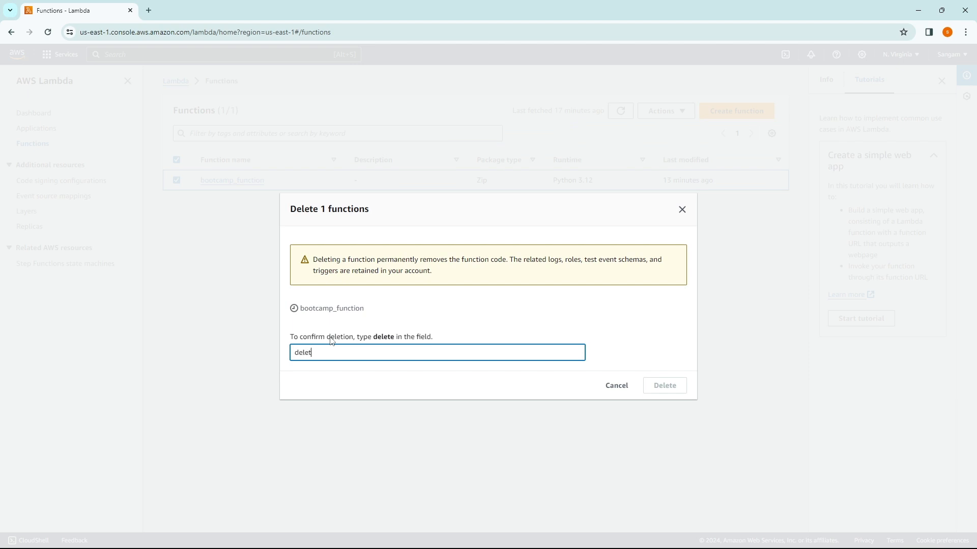
type("e")
left_click(672, 386)
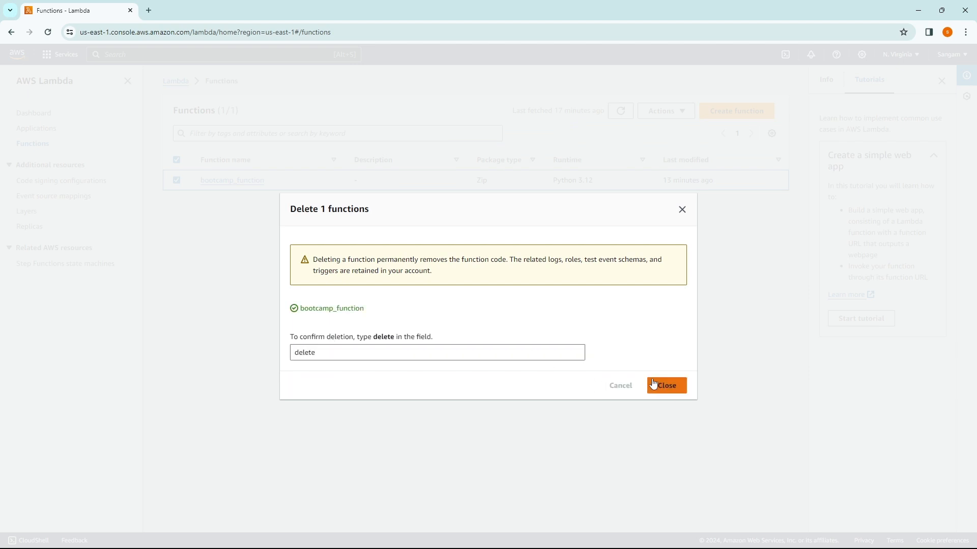
left_click(659, 385)
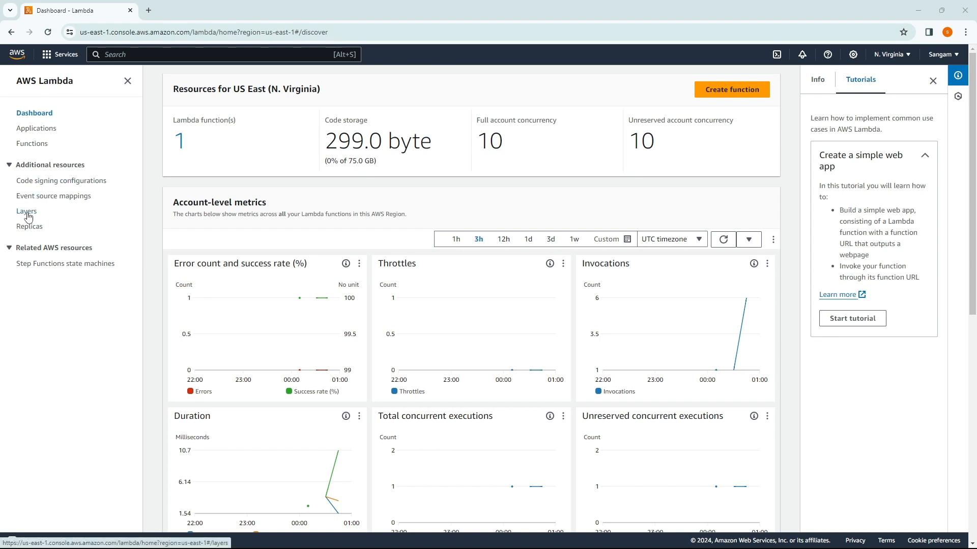
Step: Start a new layer named psycopg2_layer and upload psycopg2_312.zip
left_click(27, 212)
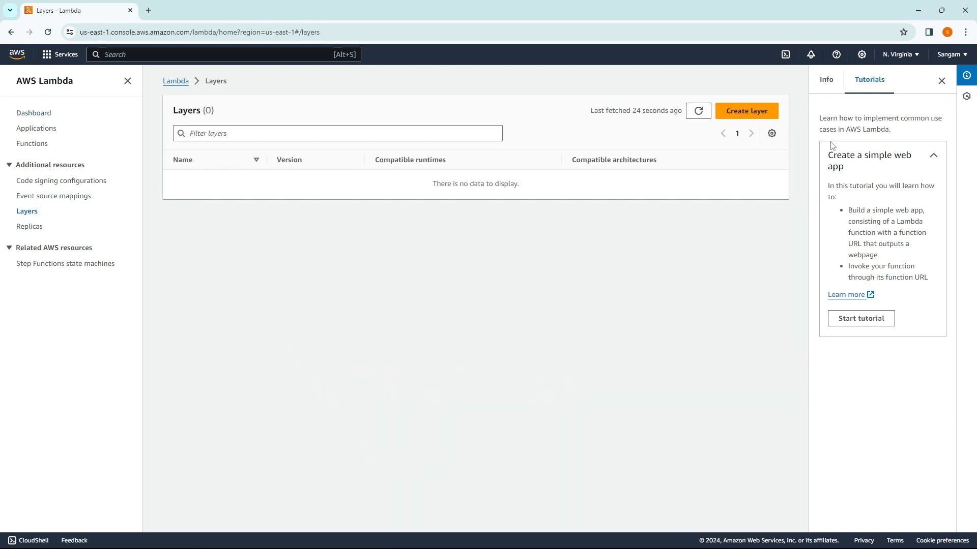
left_click(751, 113)
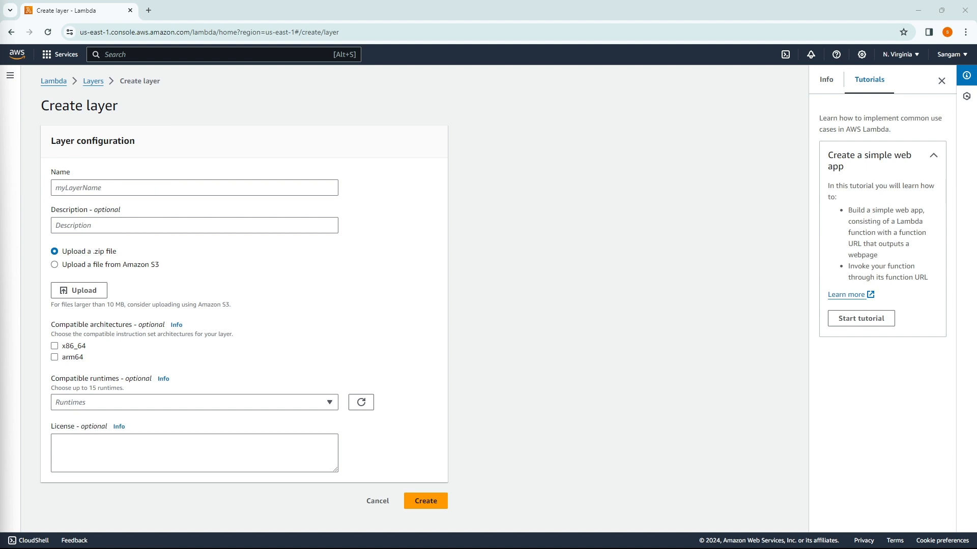
left_click(86, 188)
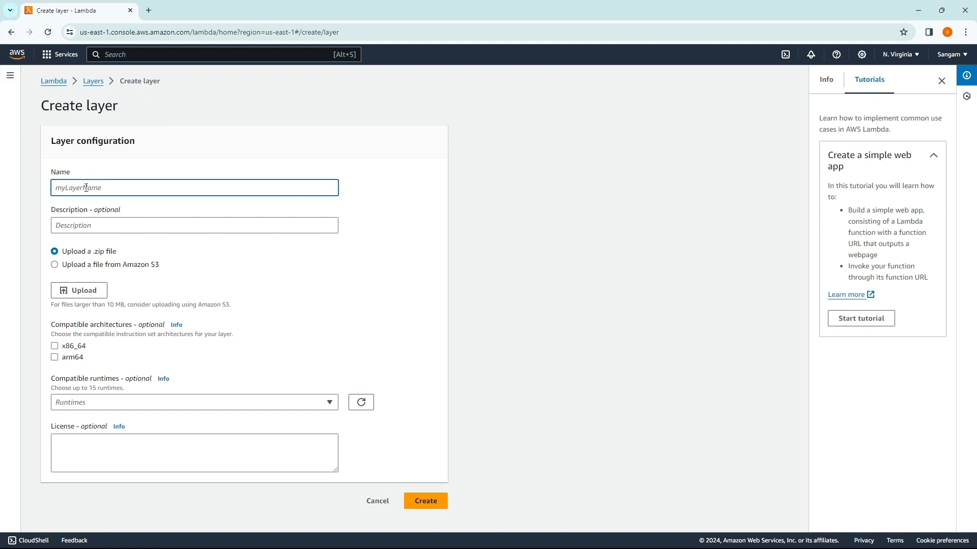
type("psycopg2_layer")
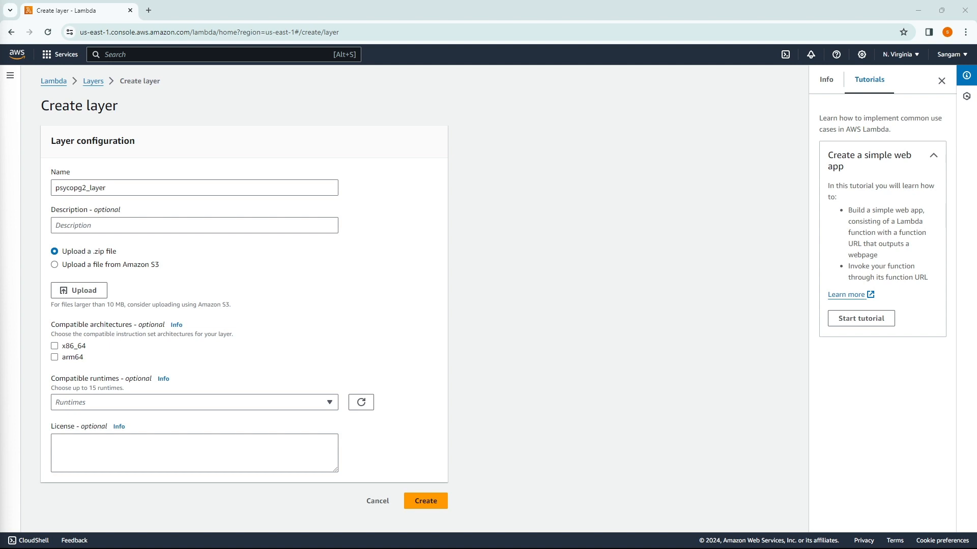
left_click(79, 293)
left_click(128, 133)
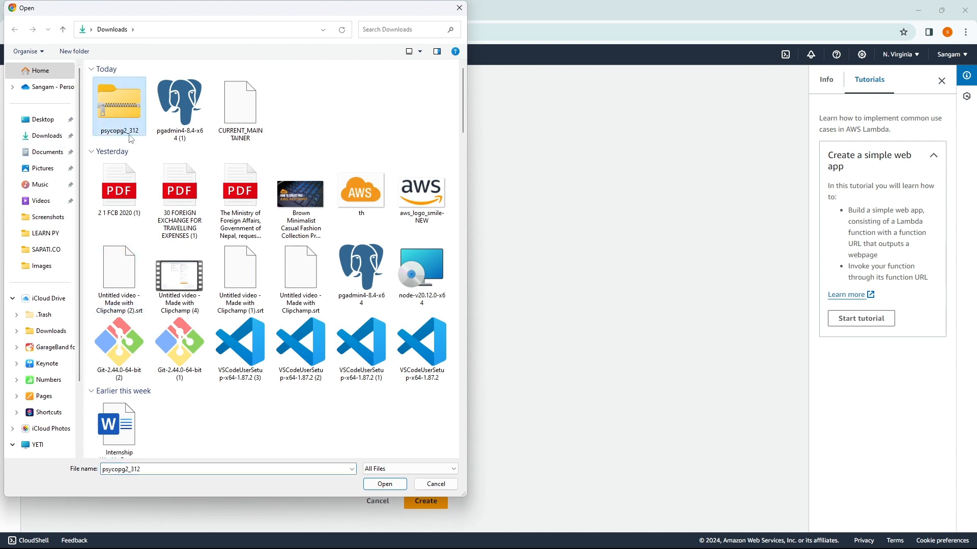
left_click(376, 484)
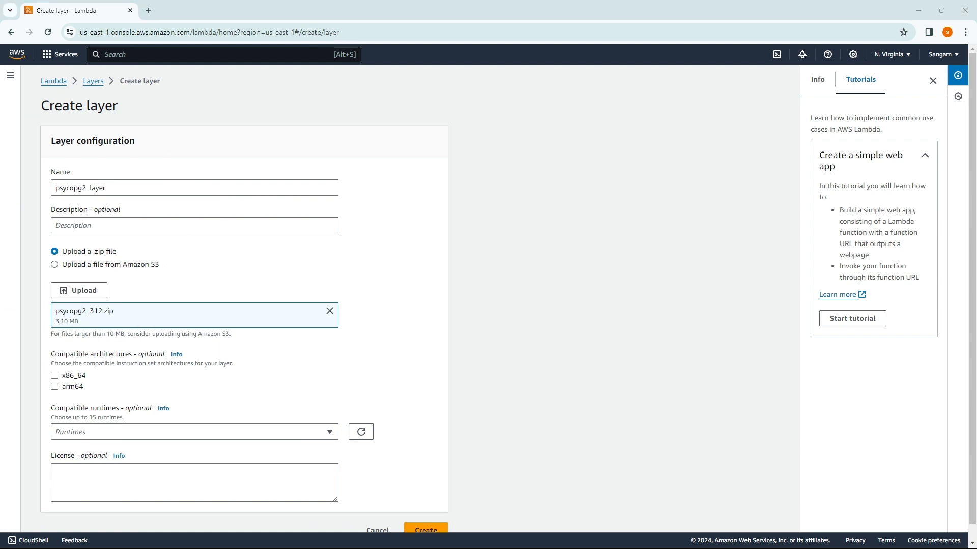
Step: Mark the layer compatible with x86_64 and Python 3.12, then create it
left_click(55, 376)
left_click(137, 438)
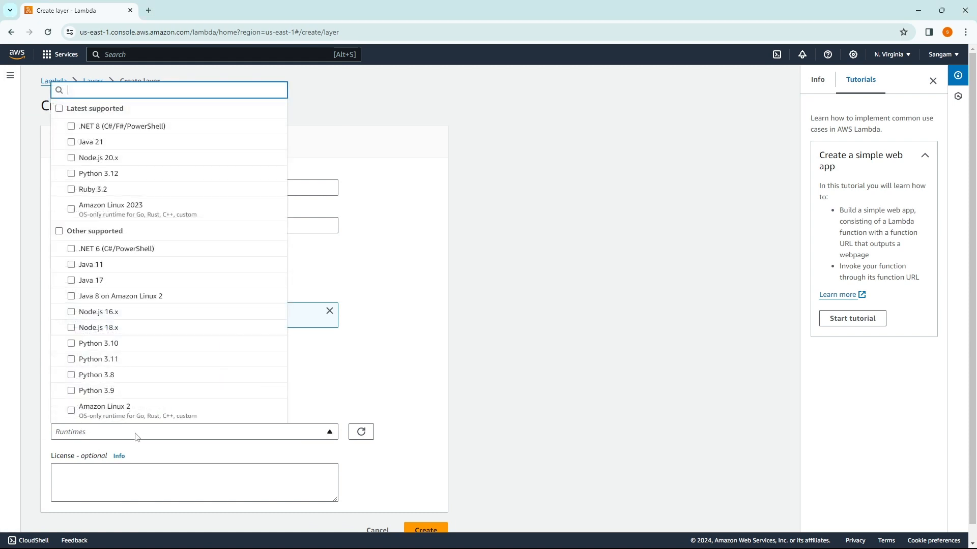
left_click(157, 177)
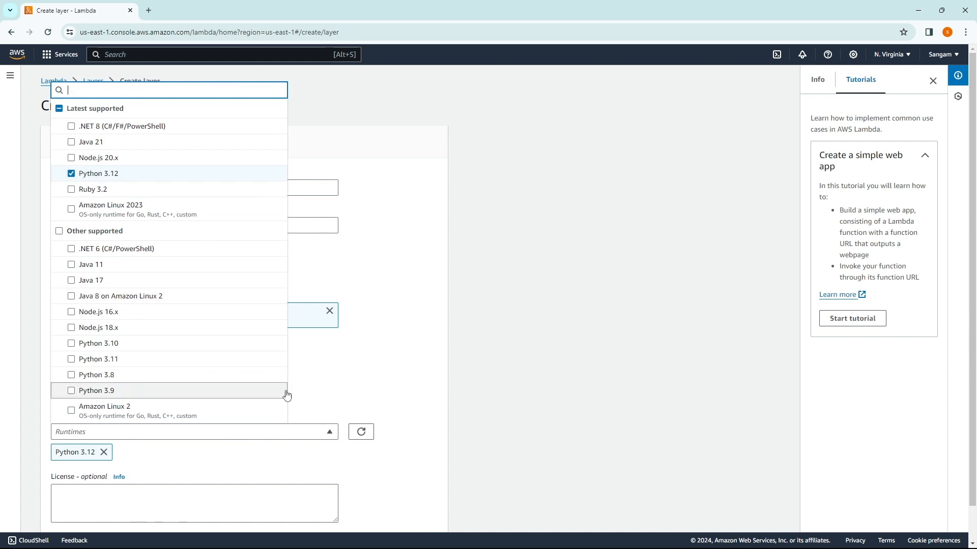
left_click(414, 376)
scroll(336, 394, "down", 1)
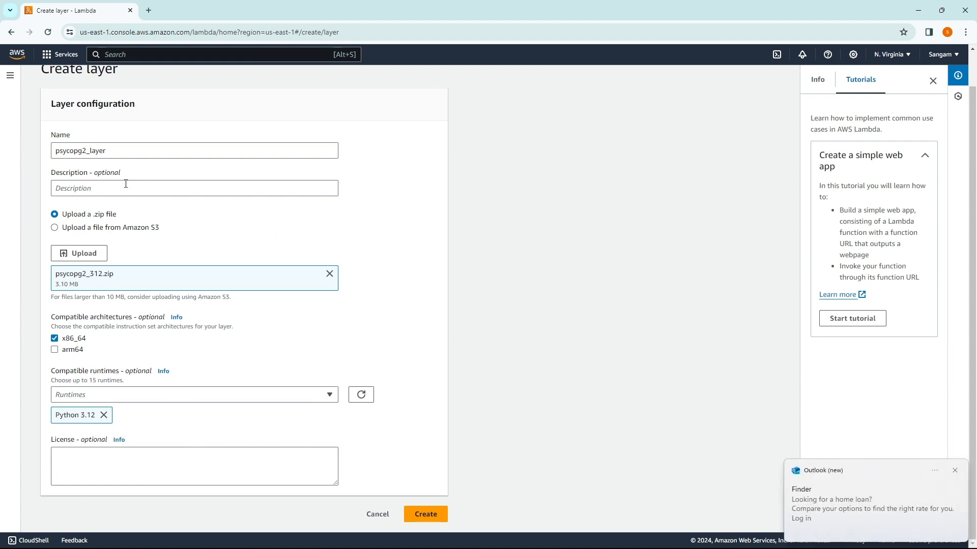
left_click(422, 515)
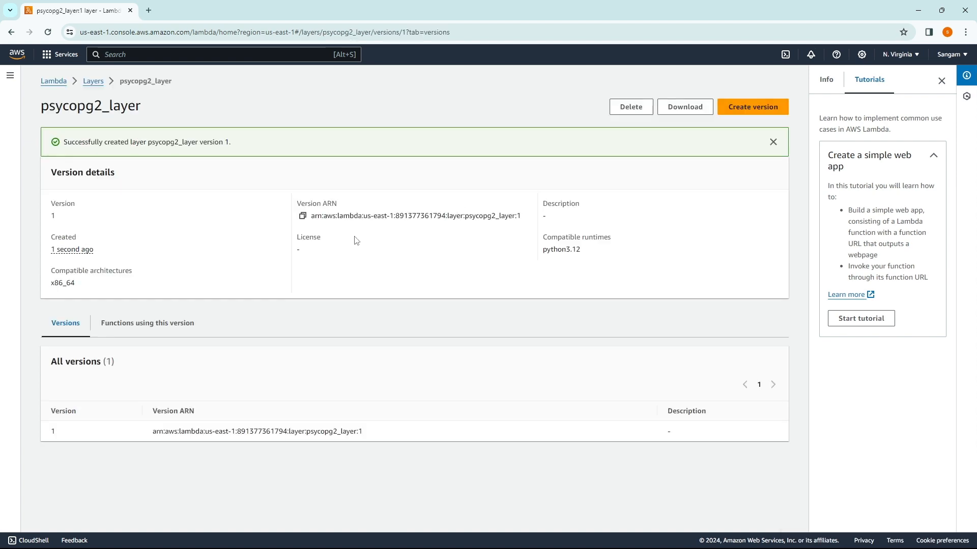
Step: Open the dbdemofuction function from the Lambda functions list
left_click(58, 82)
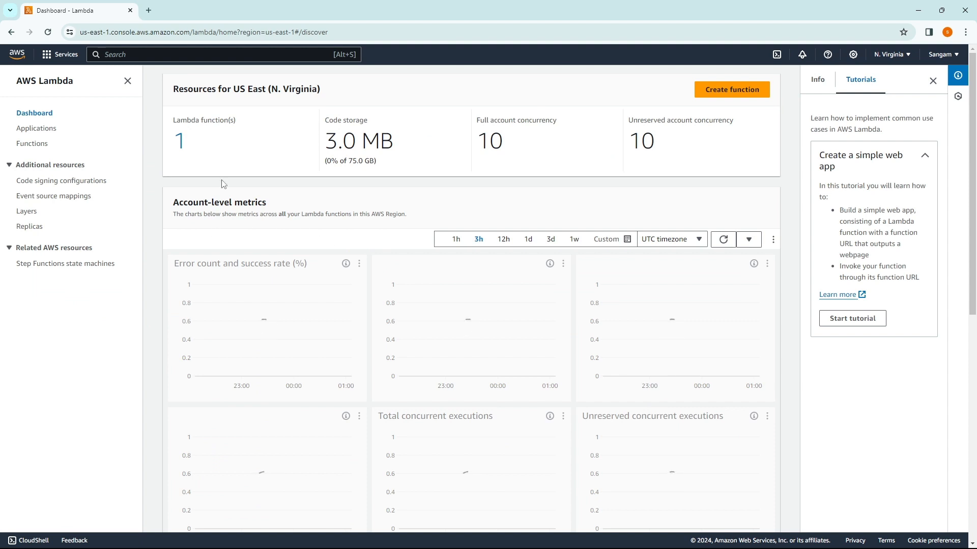
left_click(180, 144)
left_click(227, 181)
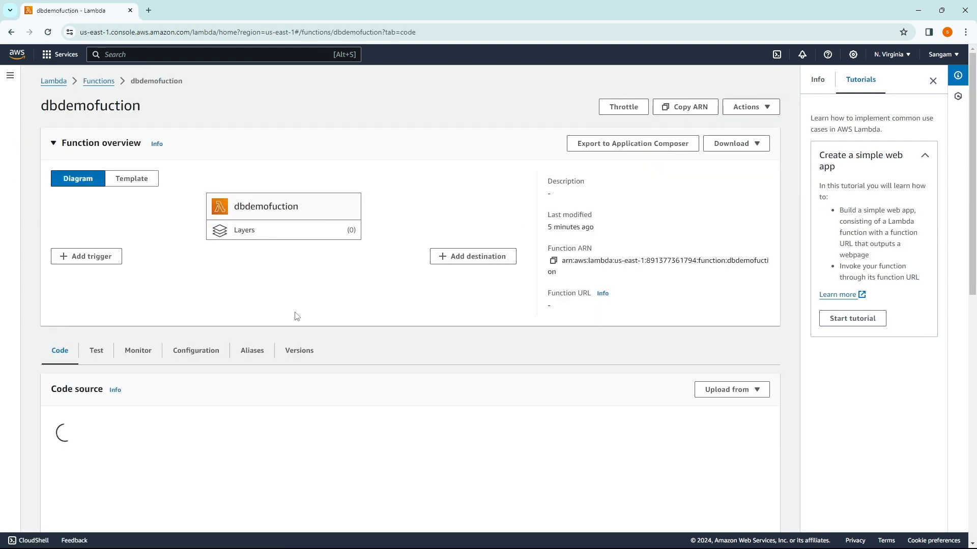
scroll(344, 329, "down", 10)
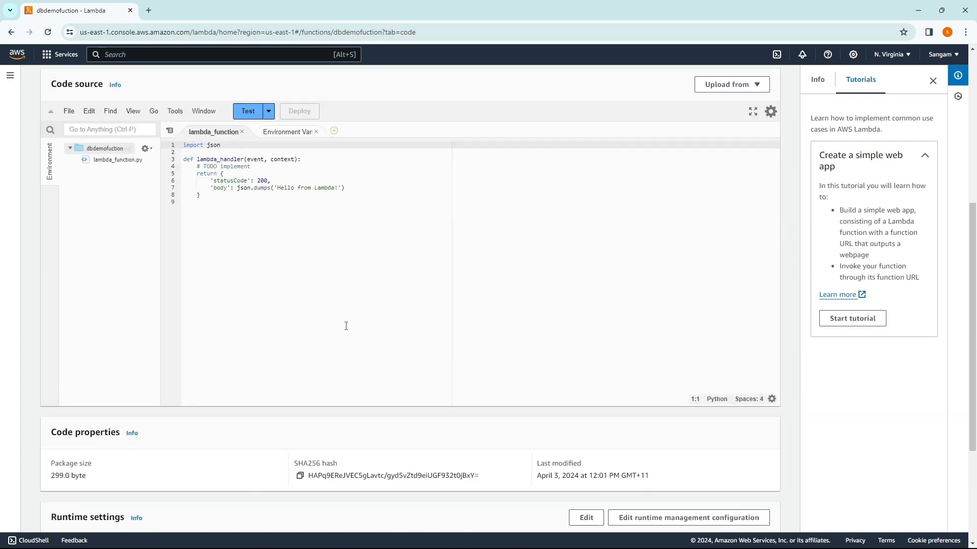
Step: Attach custom layer psycopg2_layer version 1 to dbdemofuction
left_click(722, 450)
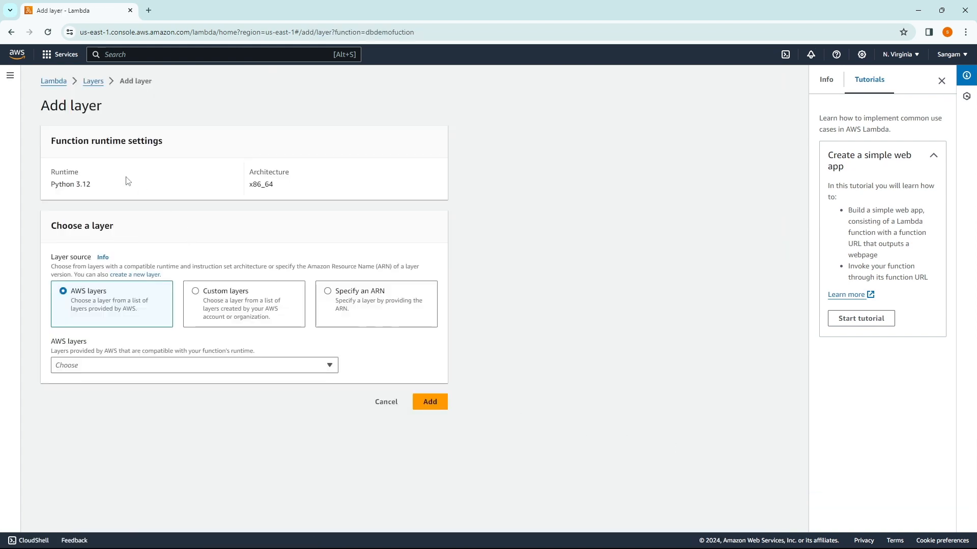
left_click(224, 313)
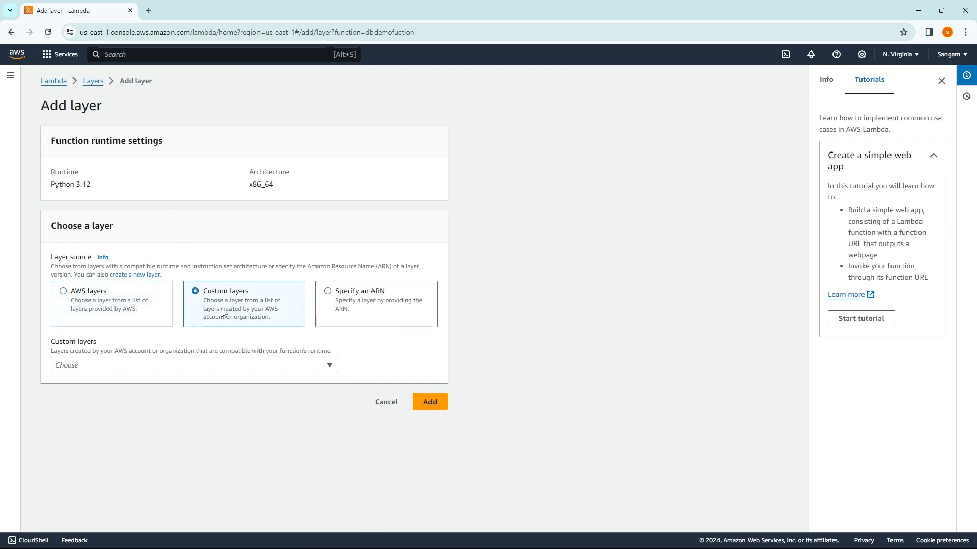
left_click(125, 366)
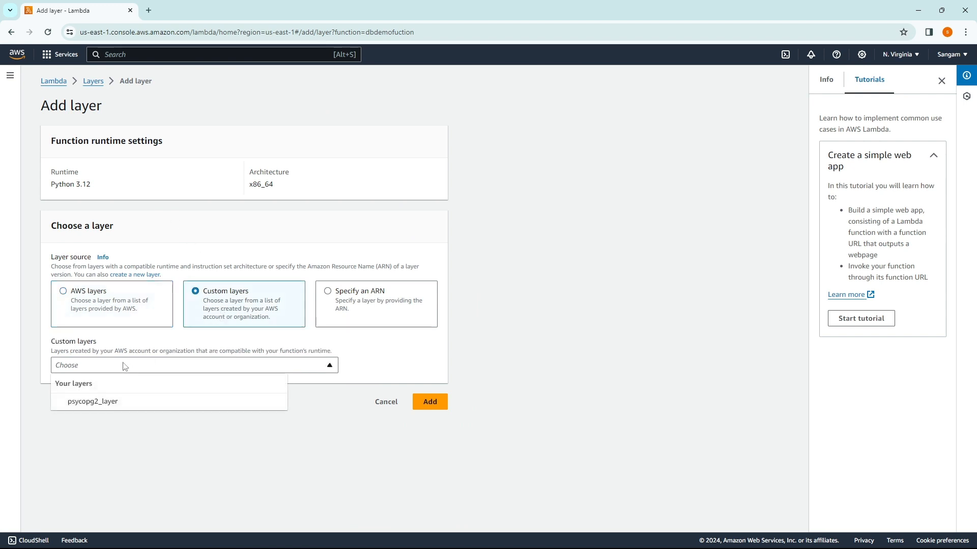
left_click(102, 401)
left_click(255, 406)
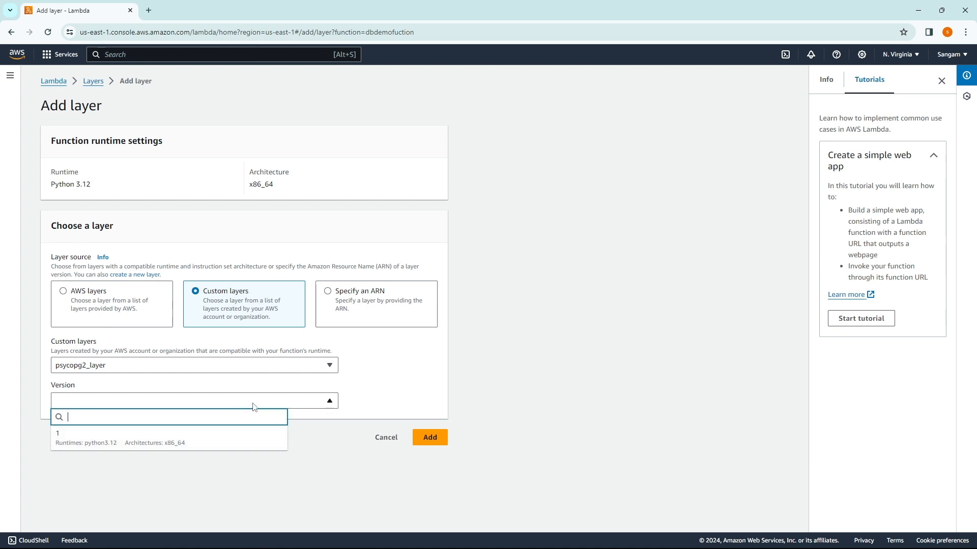
left_click(176, 441)
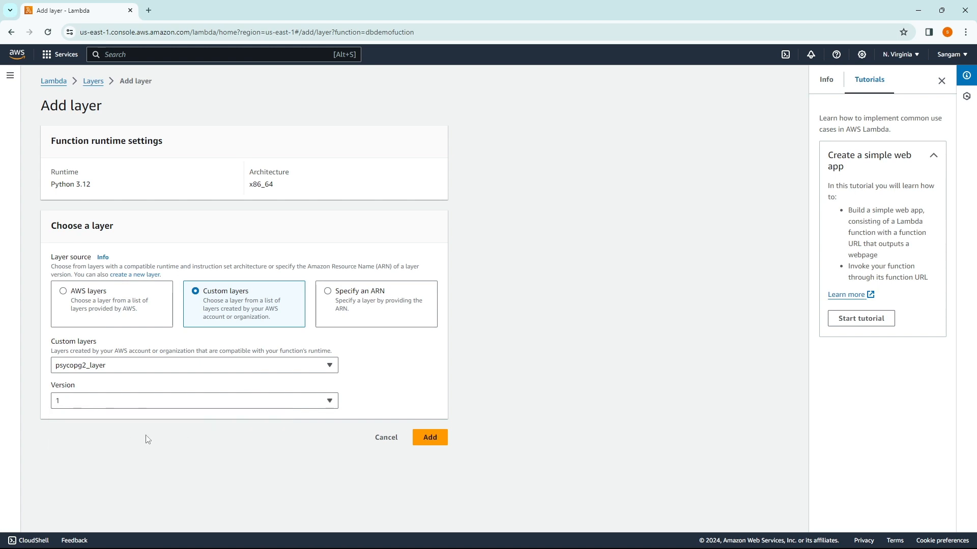
left_click(434, 440)
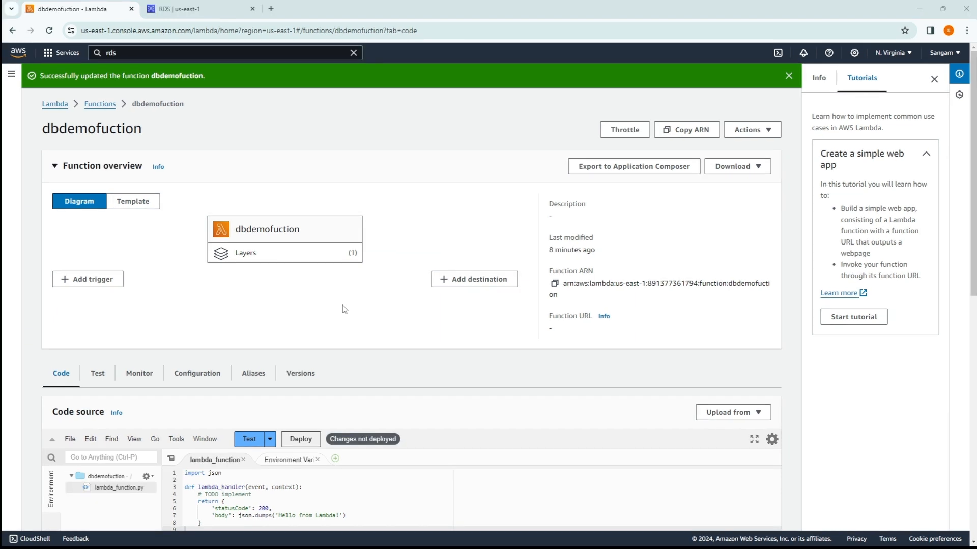
Step: Replace the starter code in lambda_function.py with the pasted psycopg2 database script
scroll(332, 296, "down", 2)
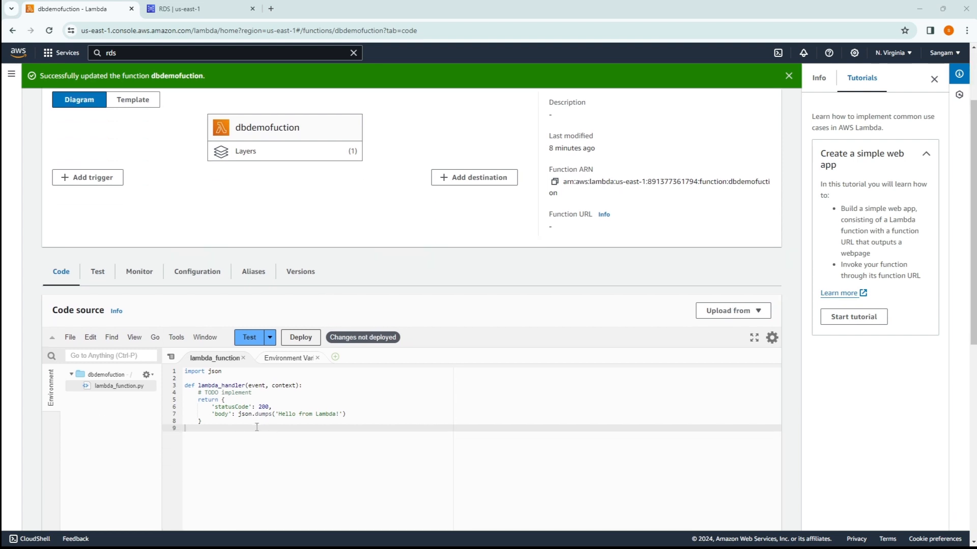
scroll(385, 397, "down", 2)
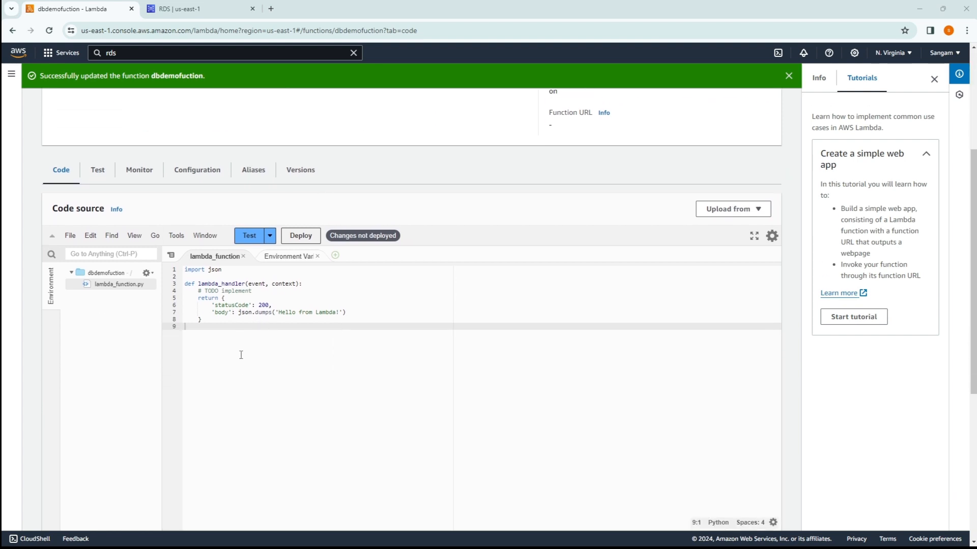
left_click_drag(225, 328, 184, 271)
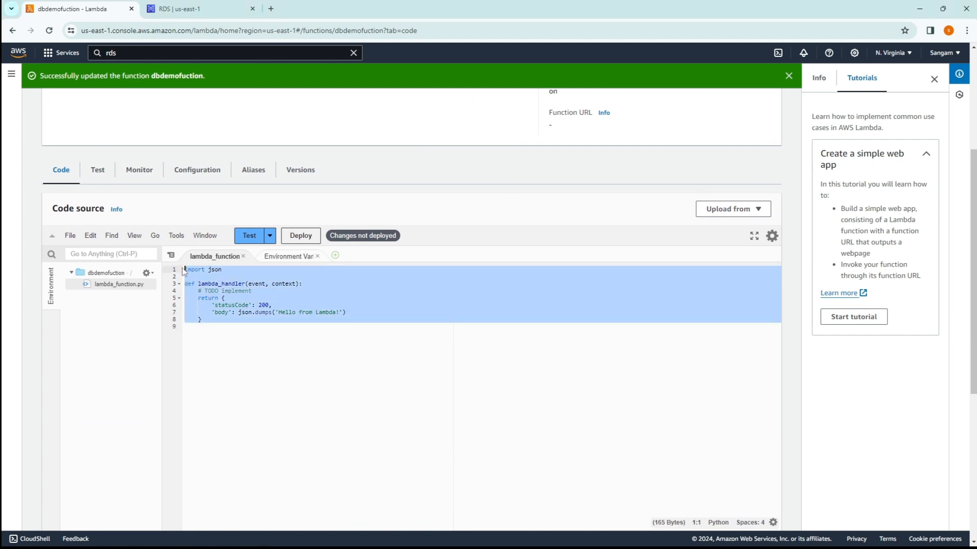
key("BackSpace")
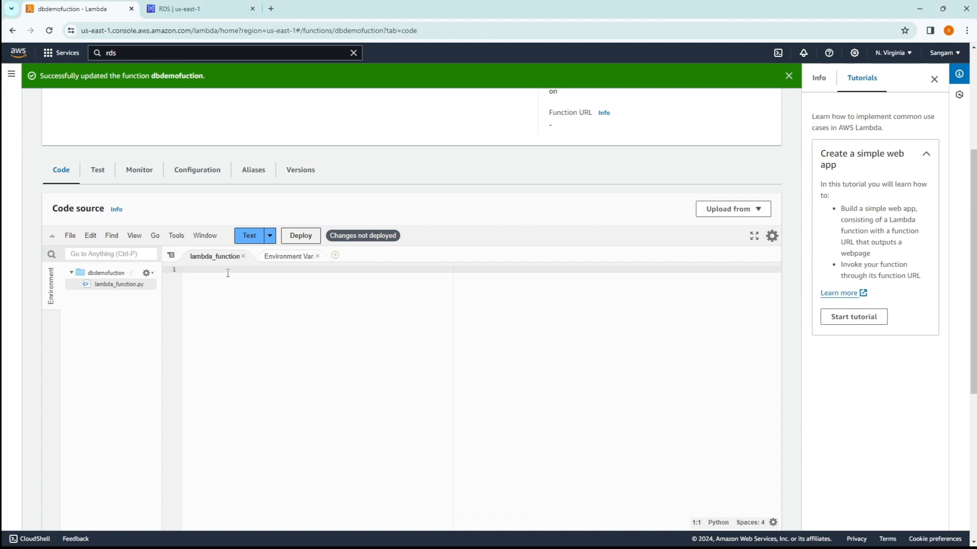
key("ctrl+v")
Step: Set the conn_params host to the RDS endpoint and fill in the database password
scroll(269, 368, "up", 15)
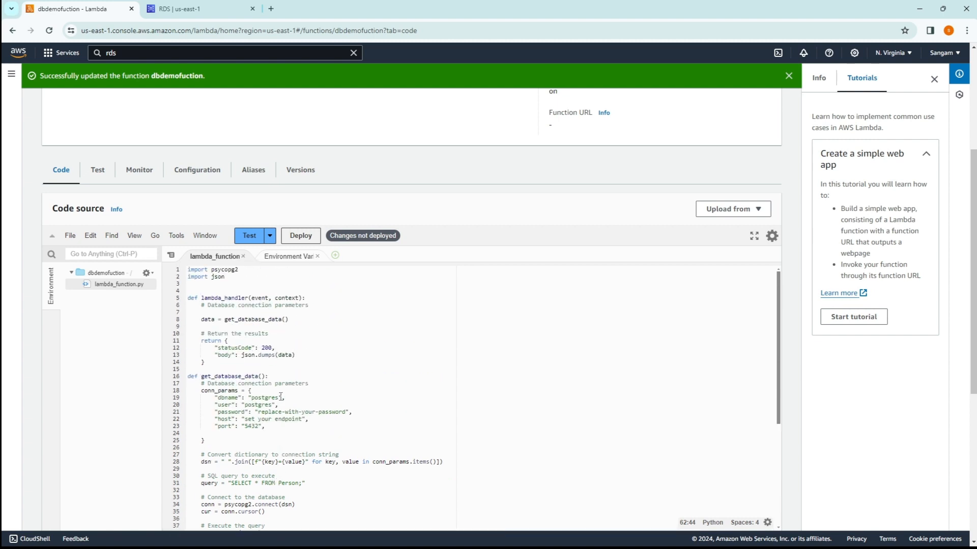
scroll(348, 369, "down", 5)
scroll(392, 355, "up", 3)
left_click_drag(199, 377, 259, 384)
left_click(265, 440)
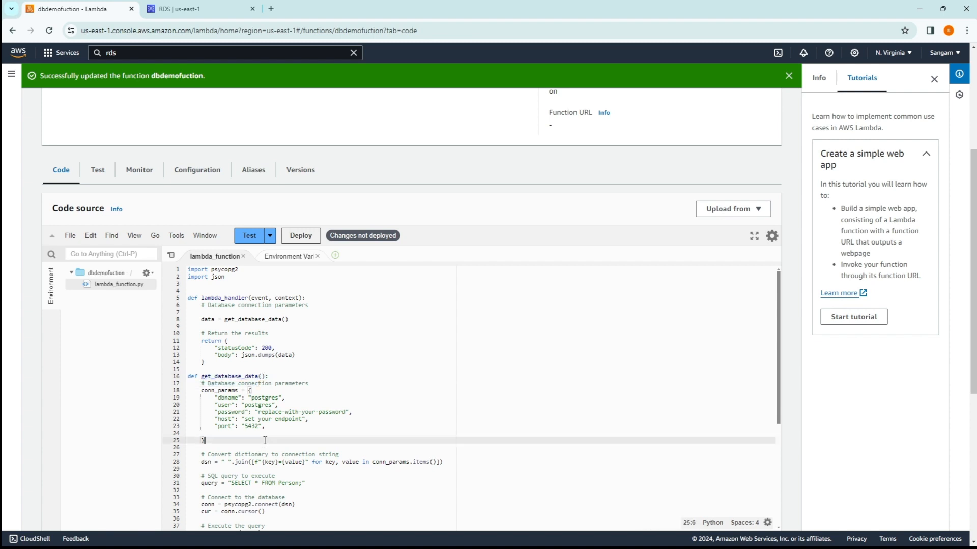
left_click_drag(266, 427, 217, 419)
left_click(299, 434)
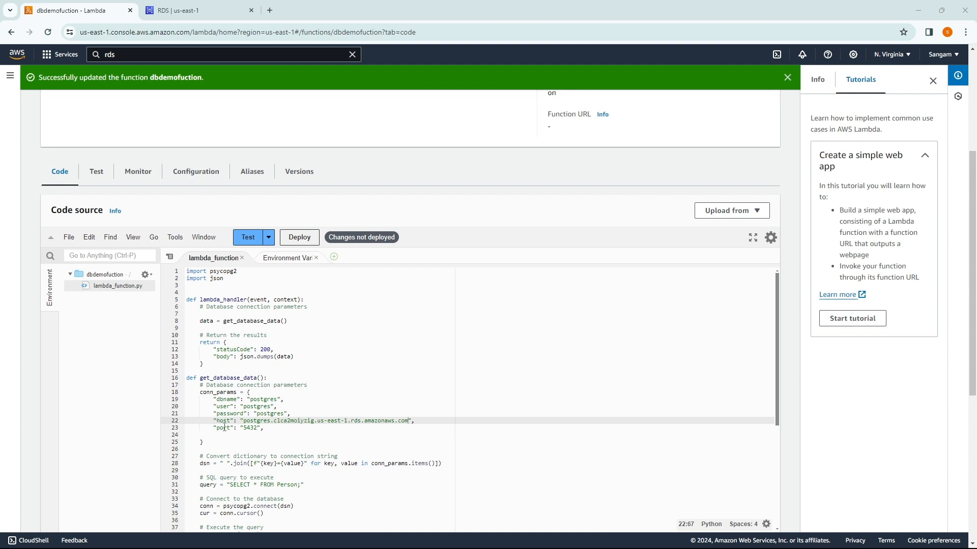
left_click(312, 436)
left_click_drag(416, 421, 216, 421)
left_click(337, 442)
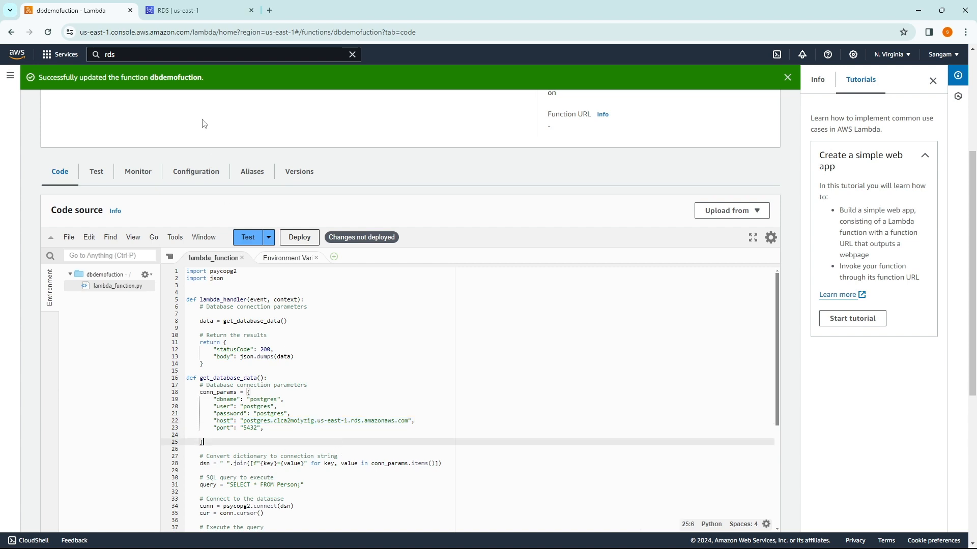
left_click(186, 11)
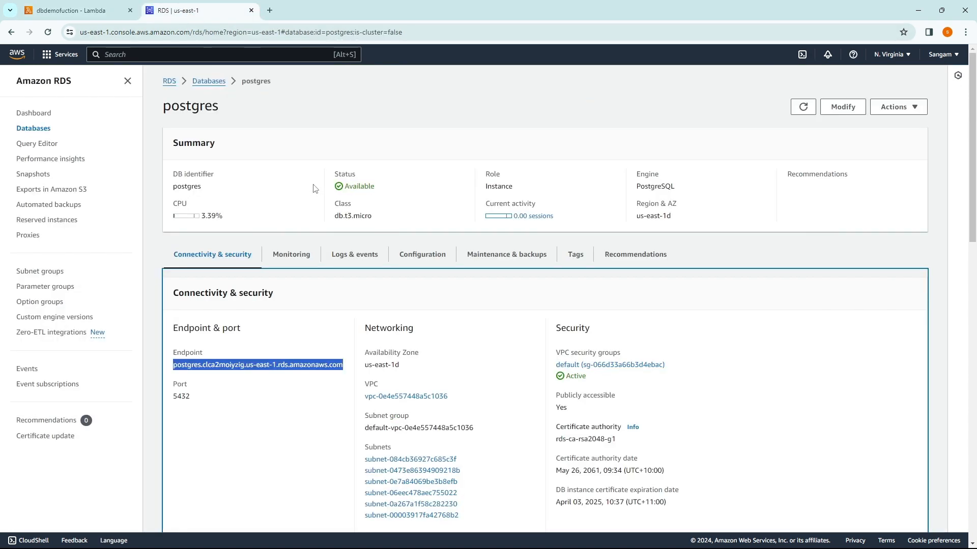
Step: Select the postgres database endpoint on the RDS page, then go back to the Lambda tab
left_click(292, 387)
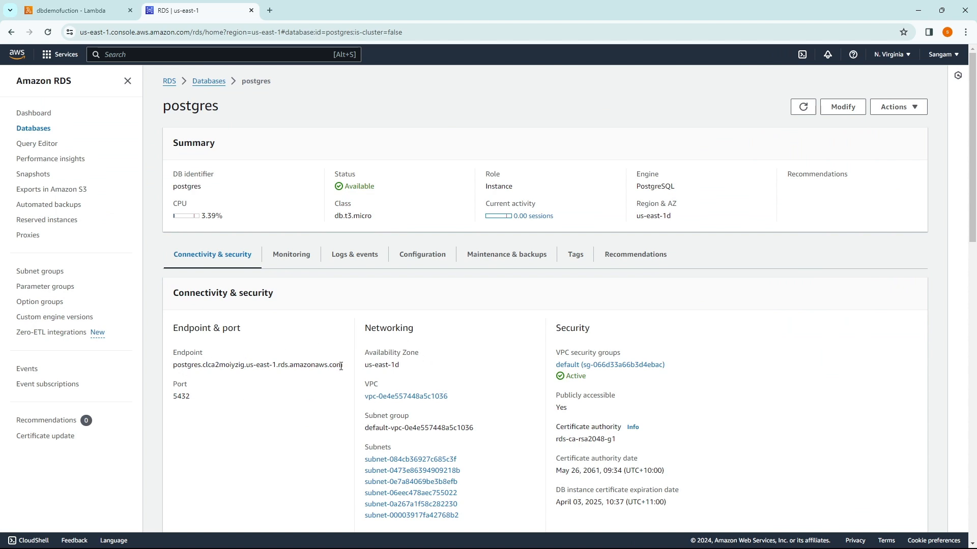
left_click_drag(341, 366, 159, 366)
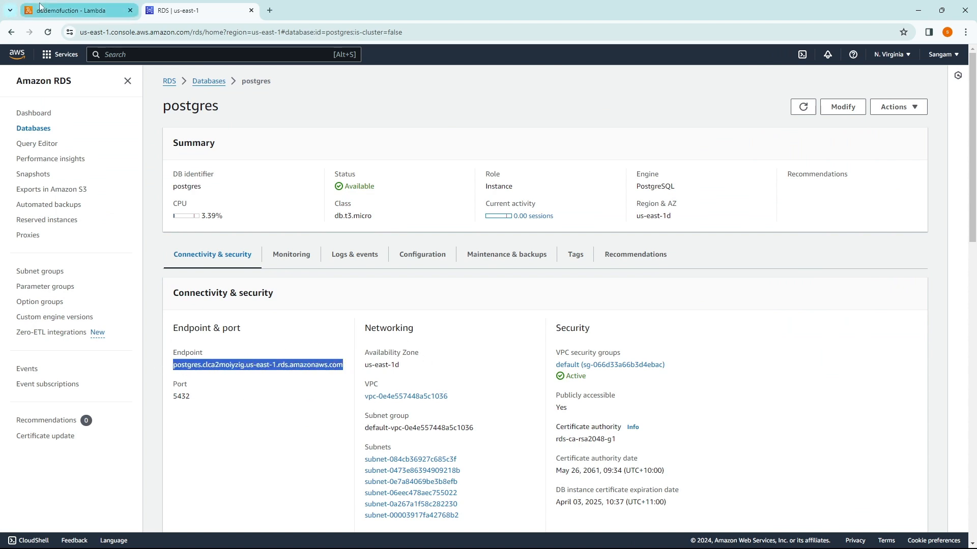
left_click(40, 6)
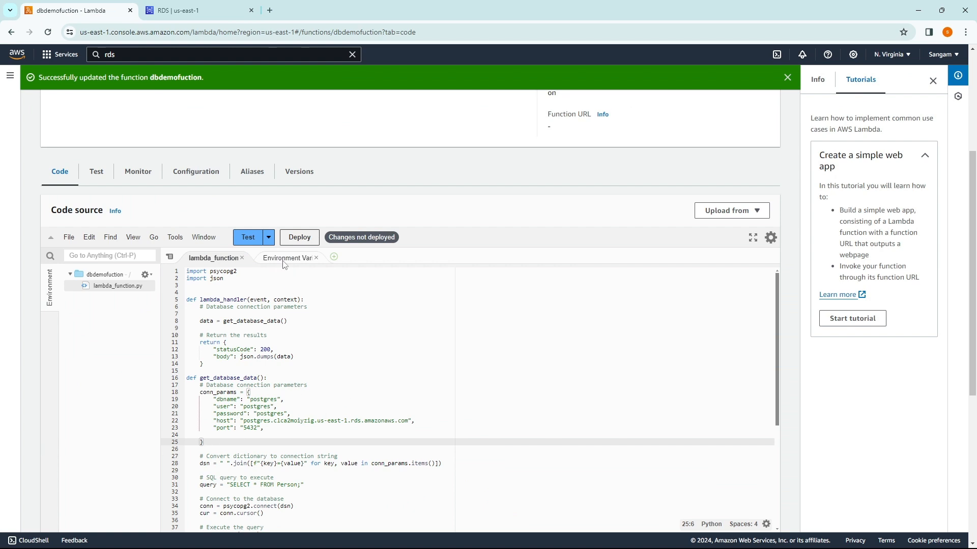
Step: Deploy dbdemofuction and run testEvent, getting statusCode 200 with Person rows as JSON
left_click(298, 239)
left_click(298, 238)
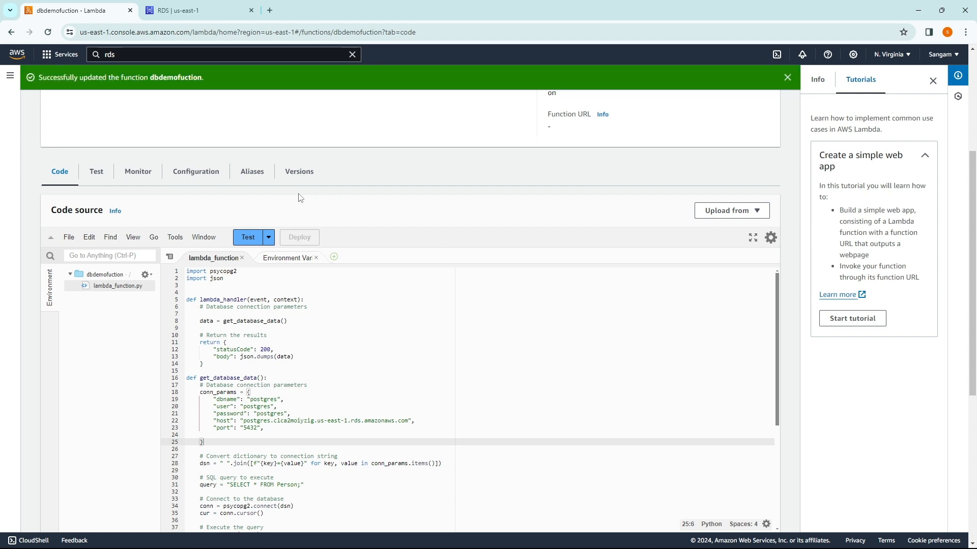
left_click(249, 240)
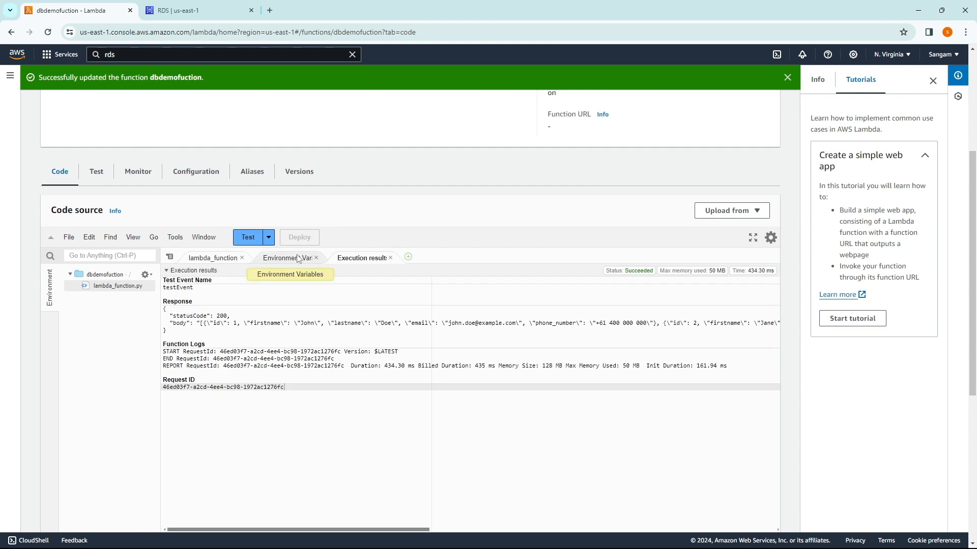
Step: Create and save a test event for dbdemofuction named 'test'
left_click(268, 238)
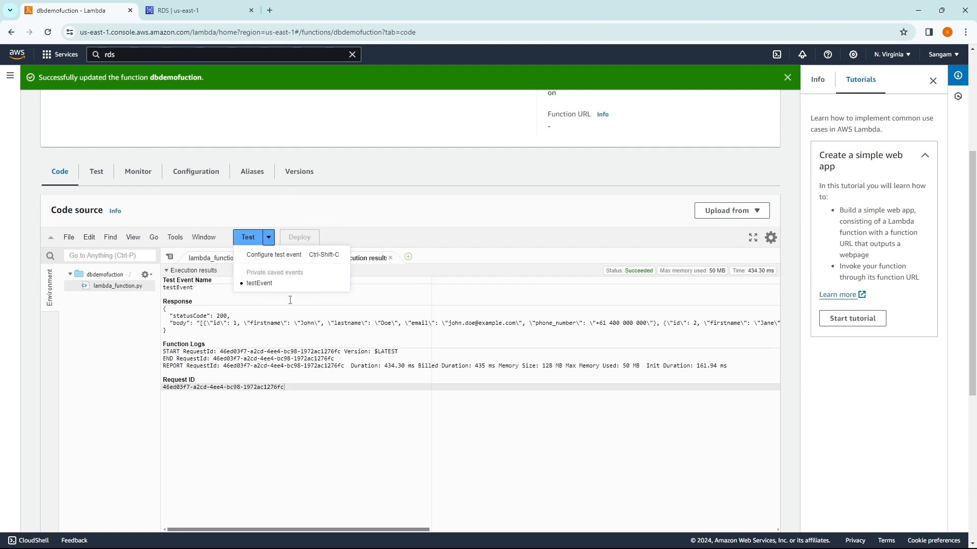
left_click(271, 255)
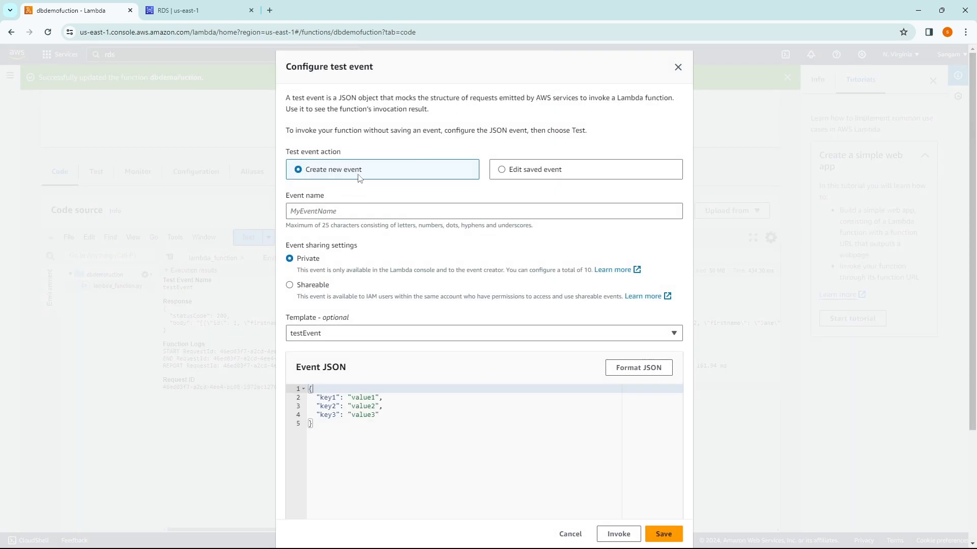
left_click(342, 214)
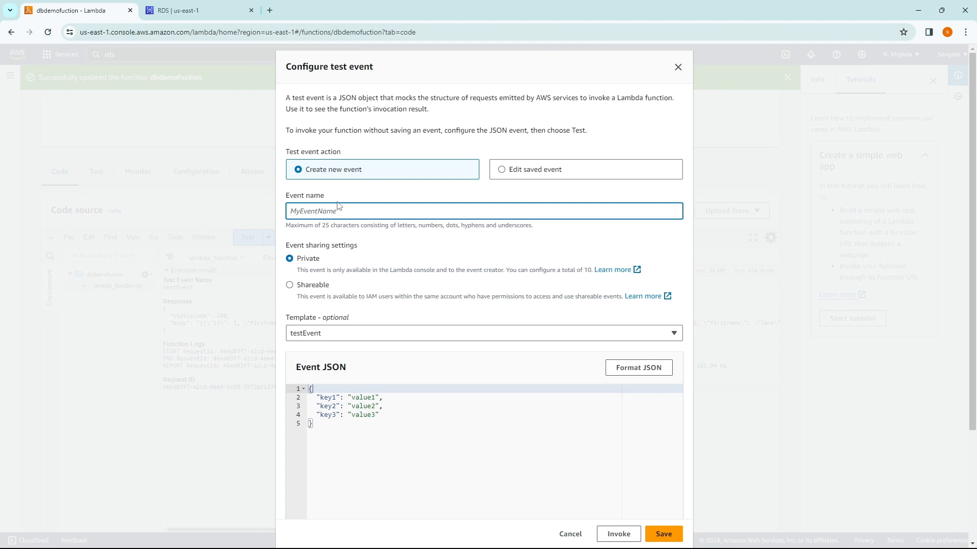
type("test")
scroll(473, 272, "down", 3)
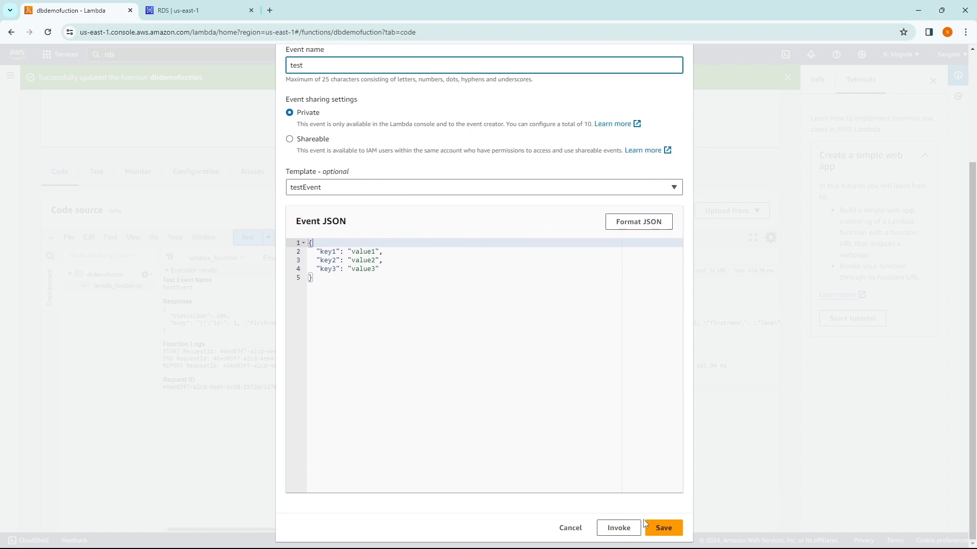
left_click(656, 528)
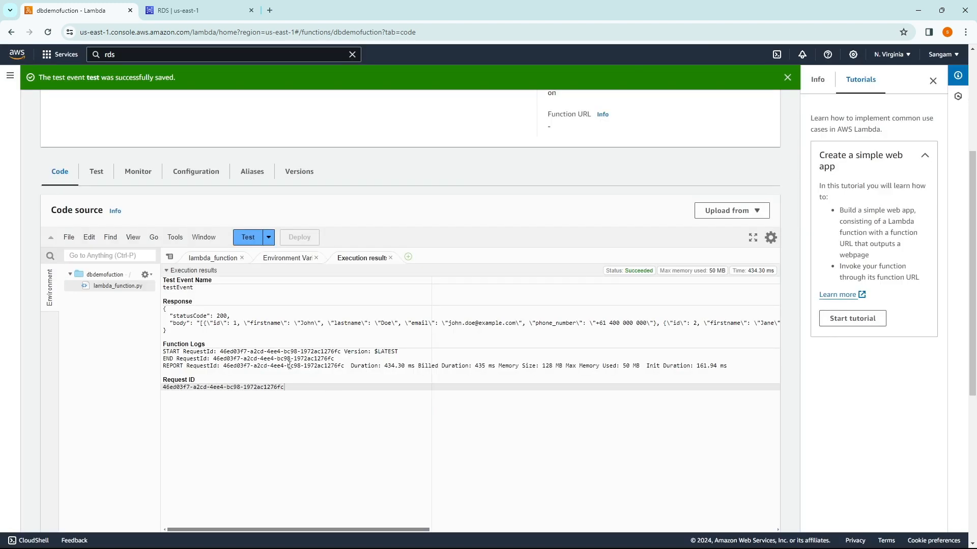
Step: Run the 'test' event and check the status 200 response with the Person rows
left_click(247, 238)
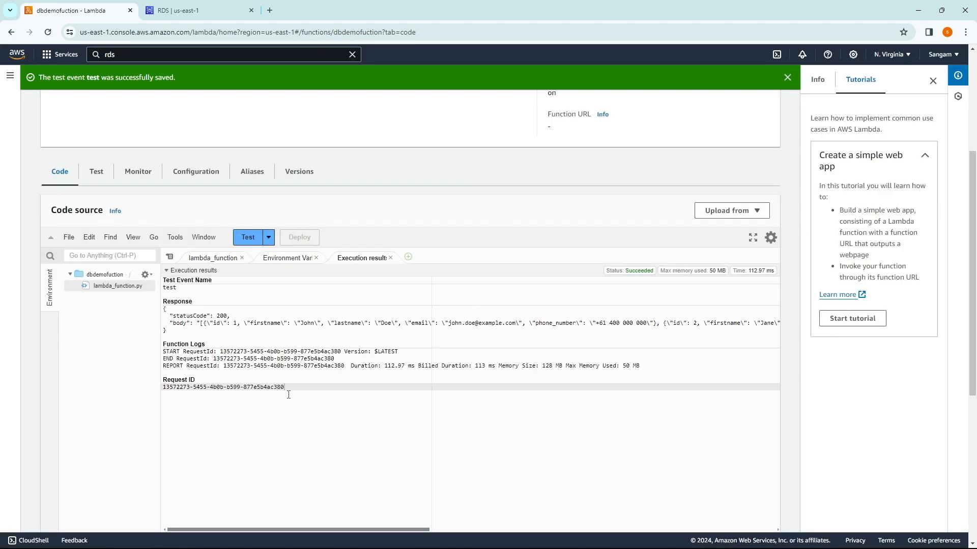
left_click_drag(171, 323, 785, 335)
left_click(265, 482)
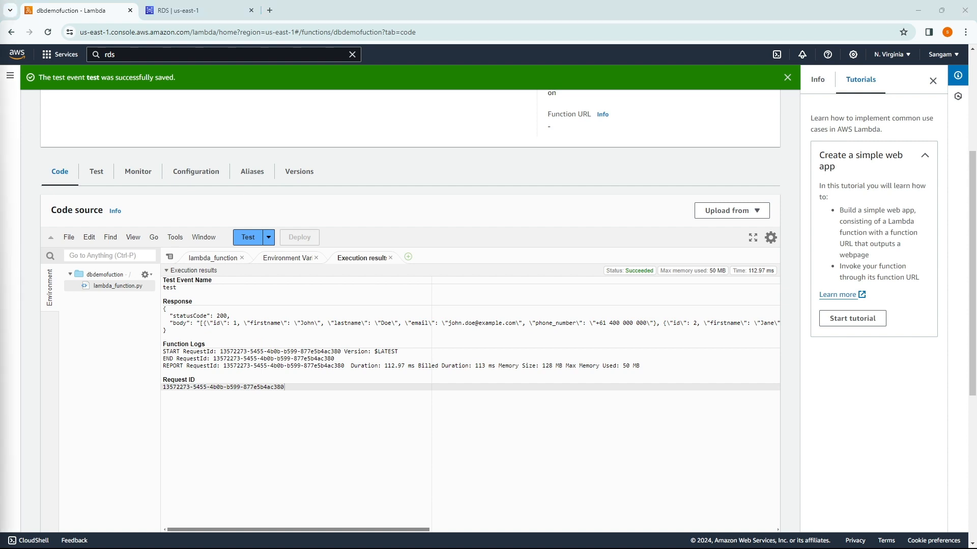
scroll(66, 180, "up", 4)
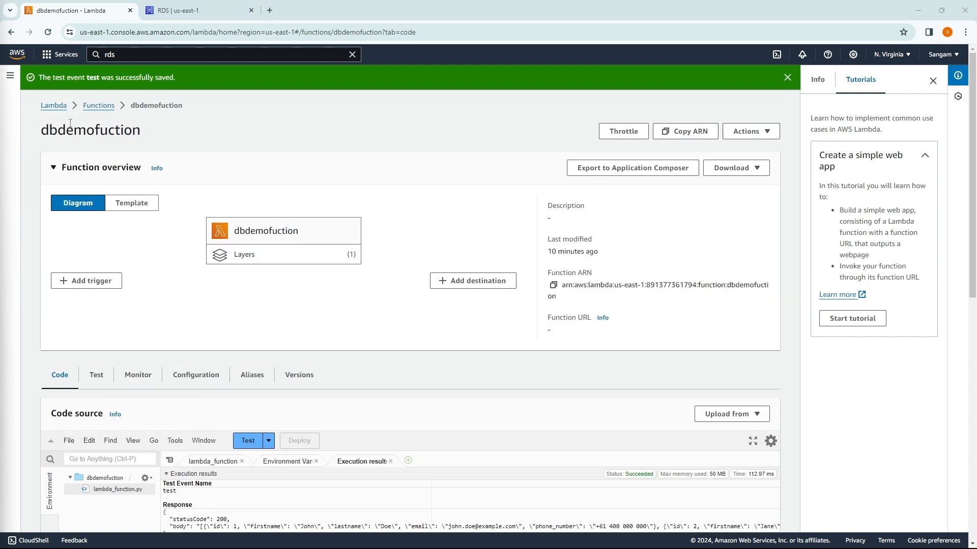
Step: Reopen dbdemofuction and start an API Gateway trigger that creates a new REST API
left_click(101, 108)
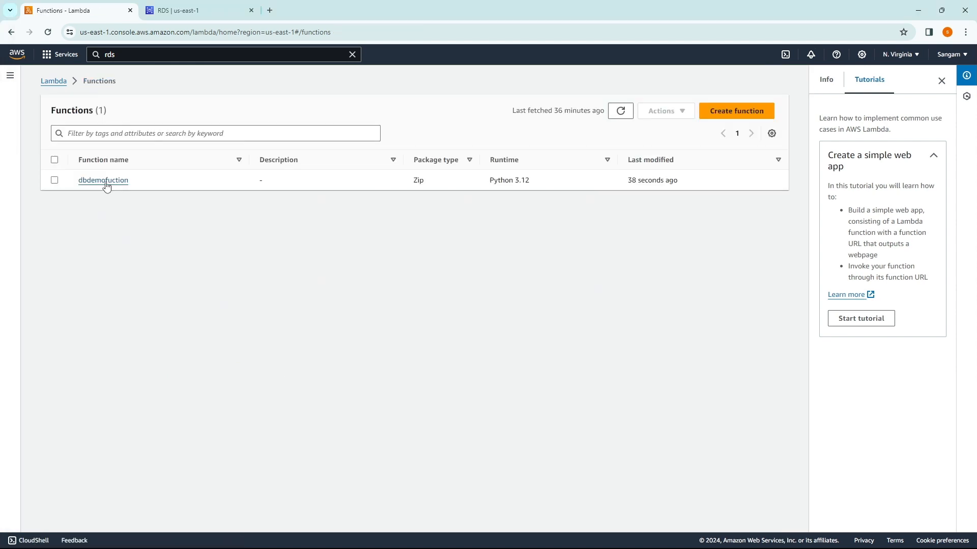
left_click(104, 181)
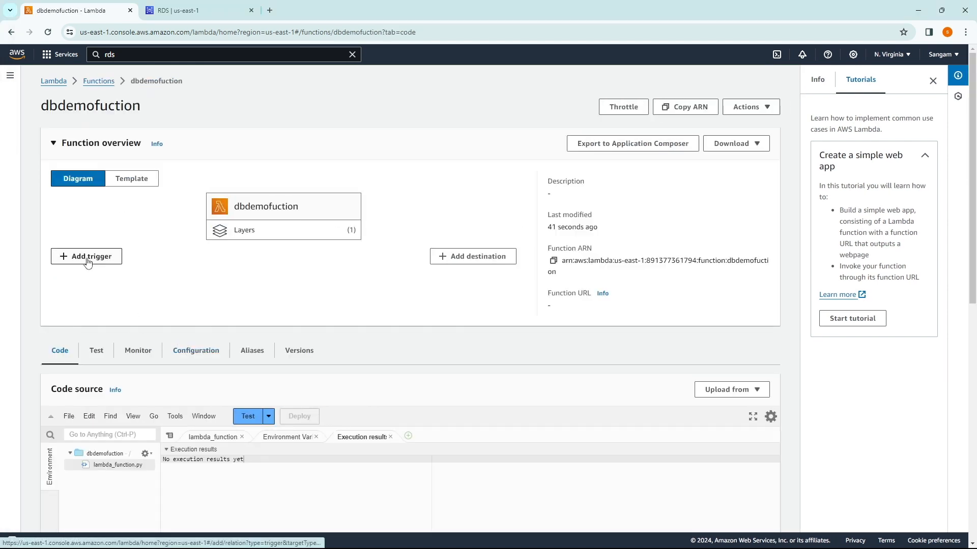
left_click(86, 257)
left_click(185, 177)
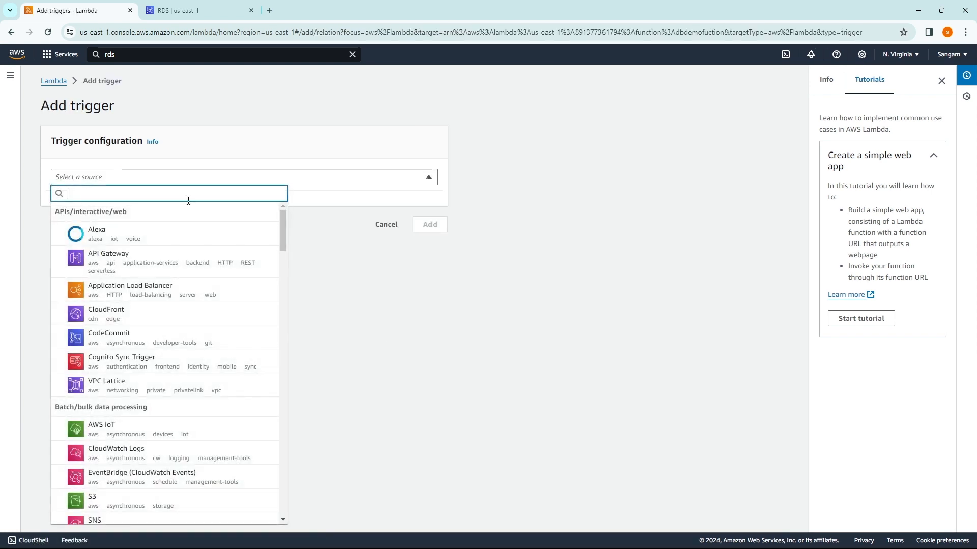
left_click(127, 269)
left_click(55, 263)
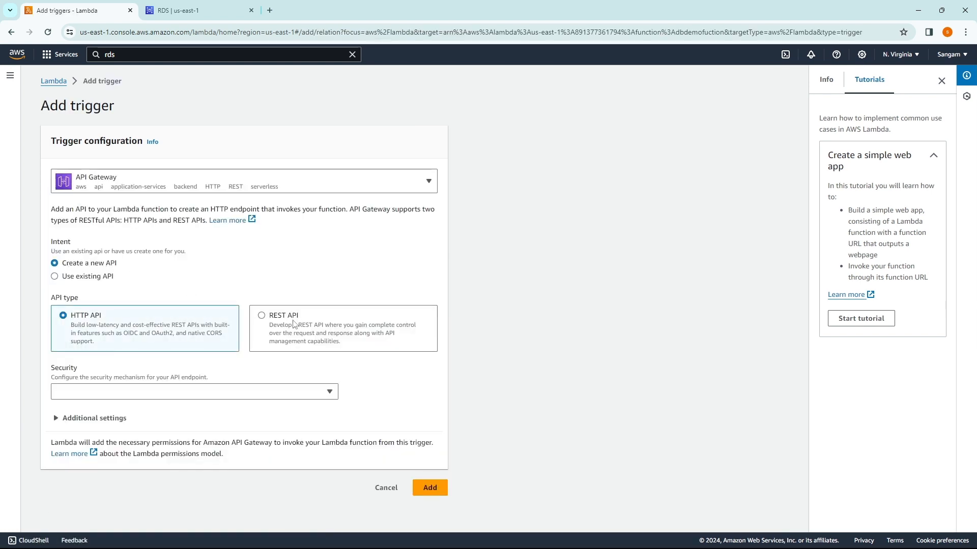
left_click(268, 325)
Step: Set the endpoint security to Open, add the trigger, and open dbdemofuction-API
left_click(108, 393)
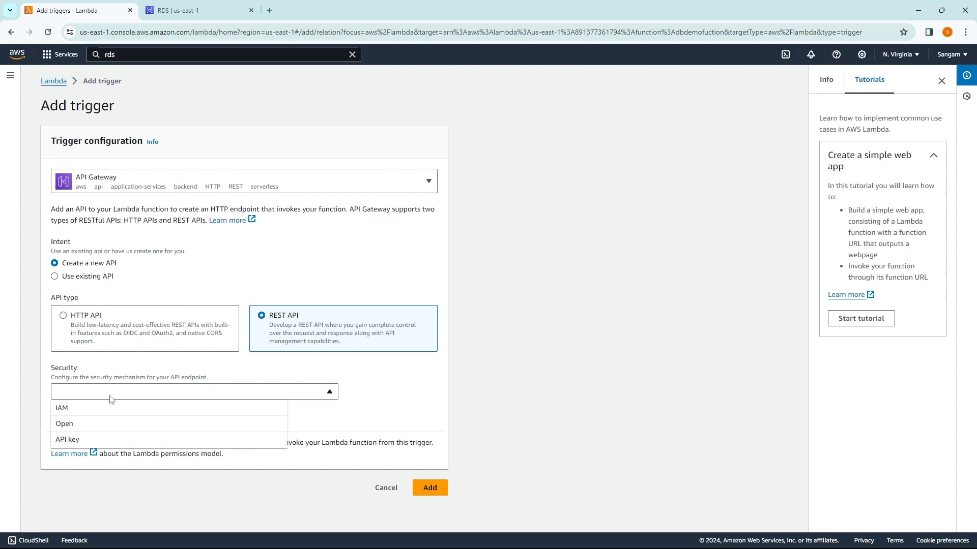
left_click(80, 423)
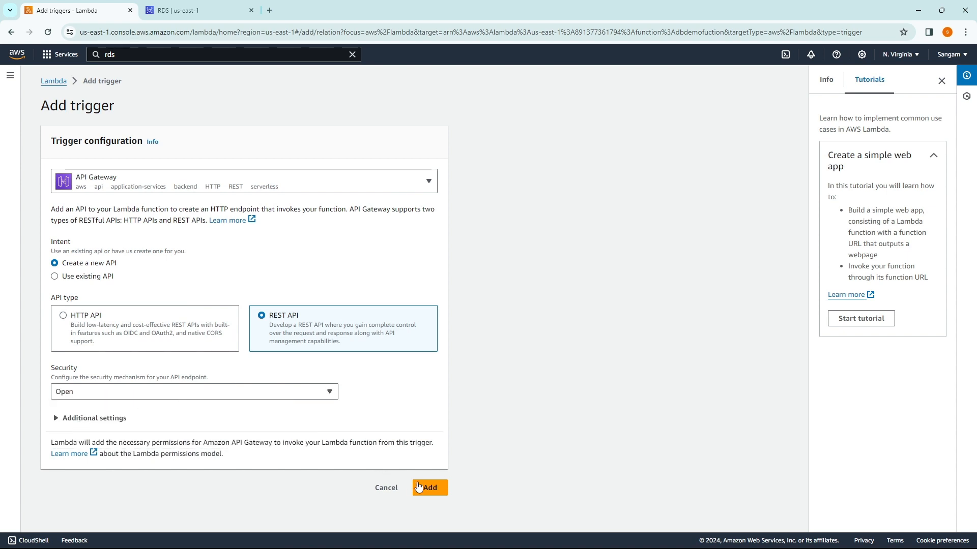
left_click(102, 419)
scroll(122, 395, "down", 2)
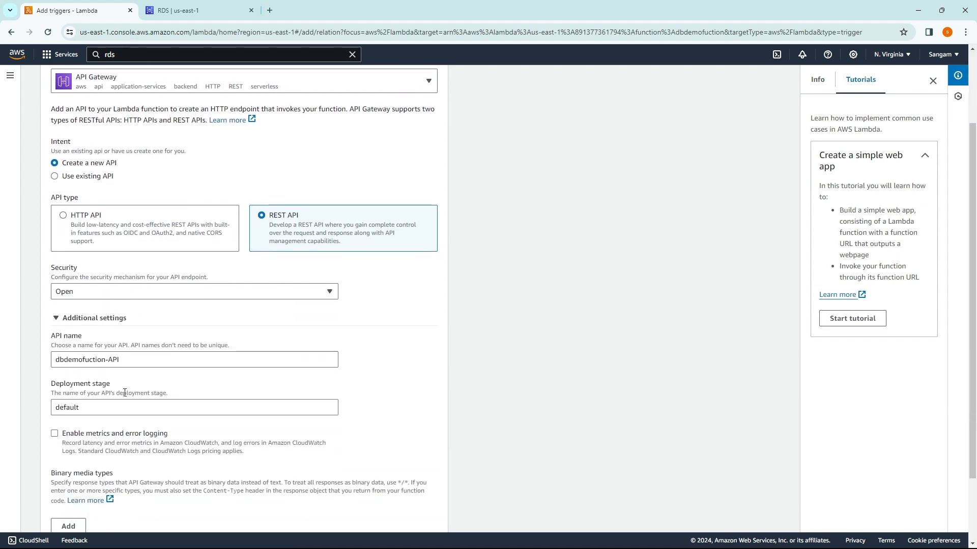
scroll(124, 331, "down", 2)
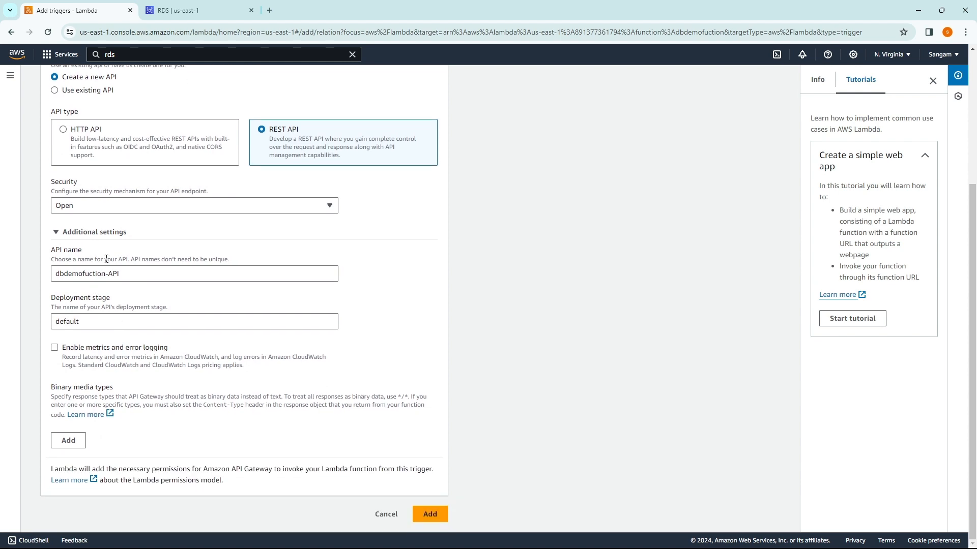
left_click(97, 232)
left_click(430, 514)
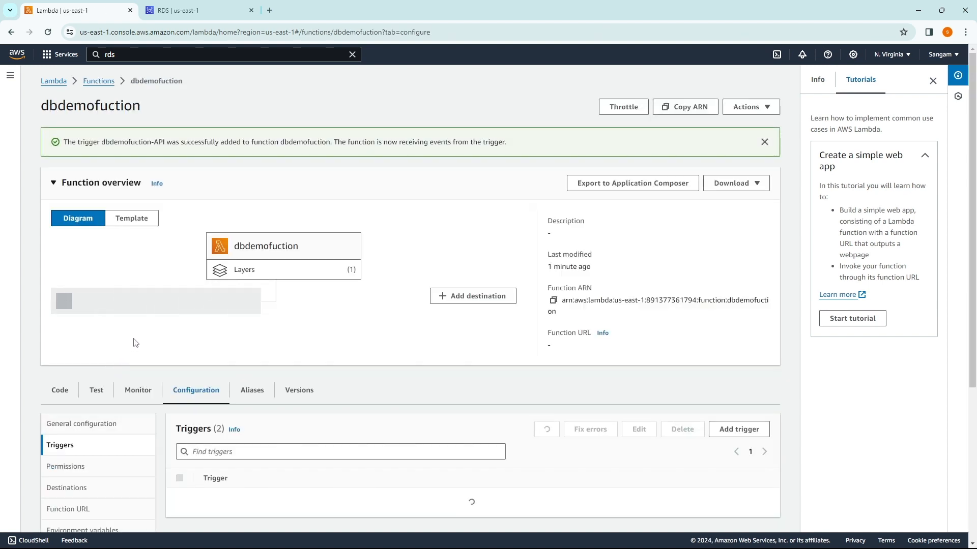
scroll(262, 369, "down", 2)
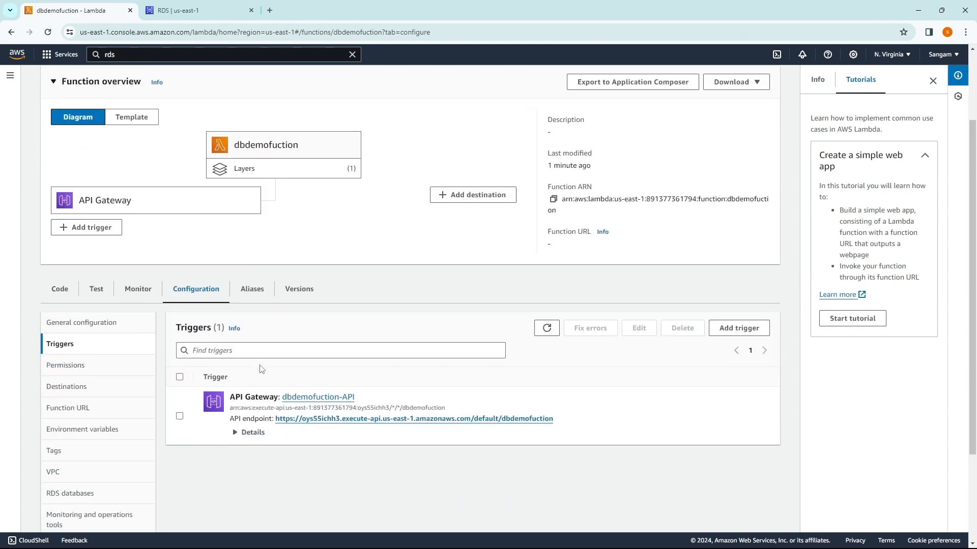
left_click(303, 402)
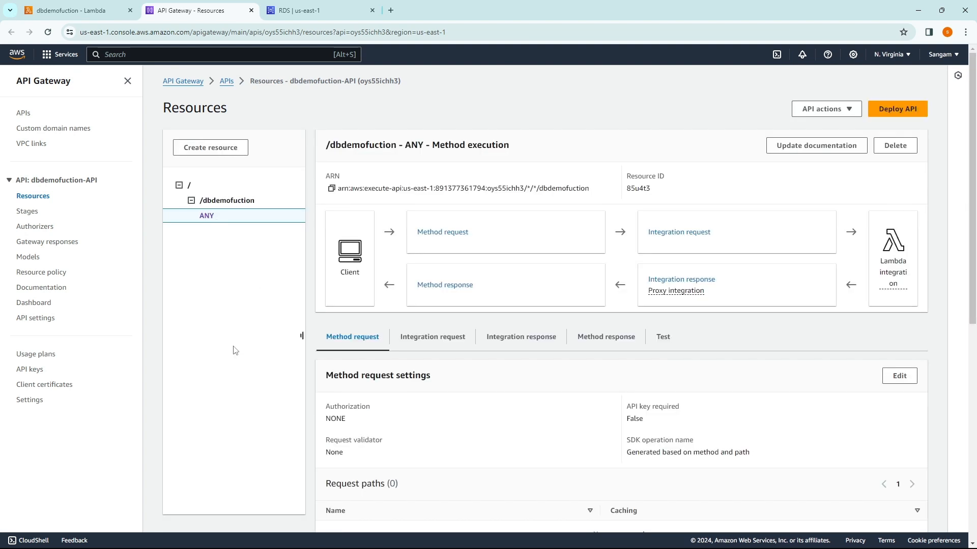
Step: Add a GET method on /dbdemofuction using Lambda proxy integration to dbdemofuction, then go to the API Gateway home
left_click(225, 200)
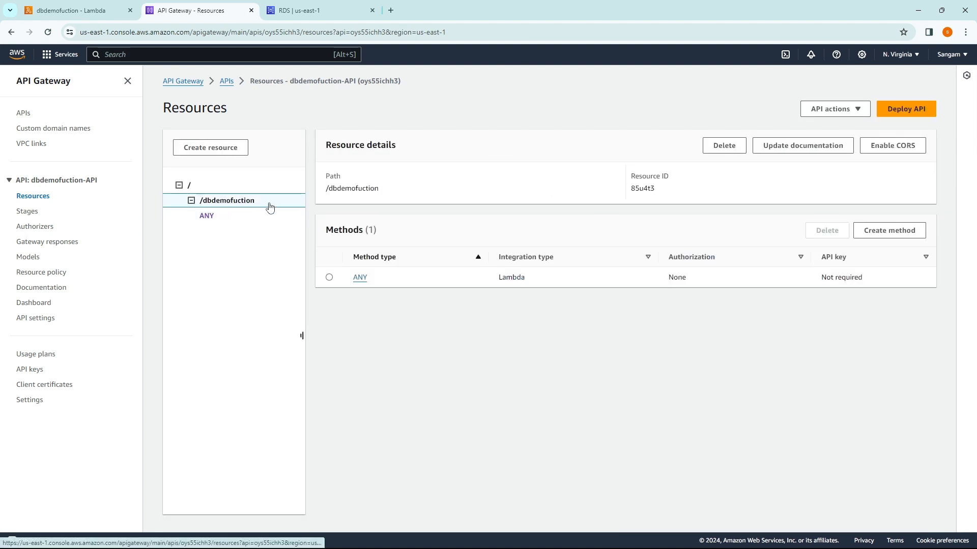
left_click(889, 230)
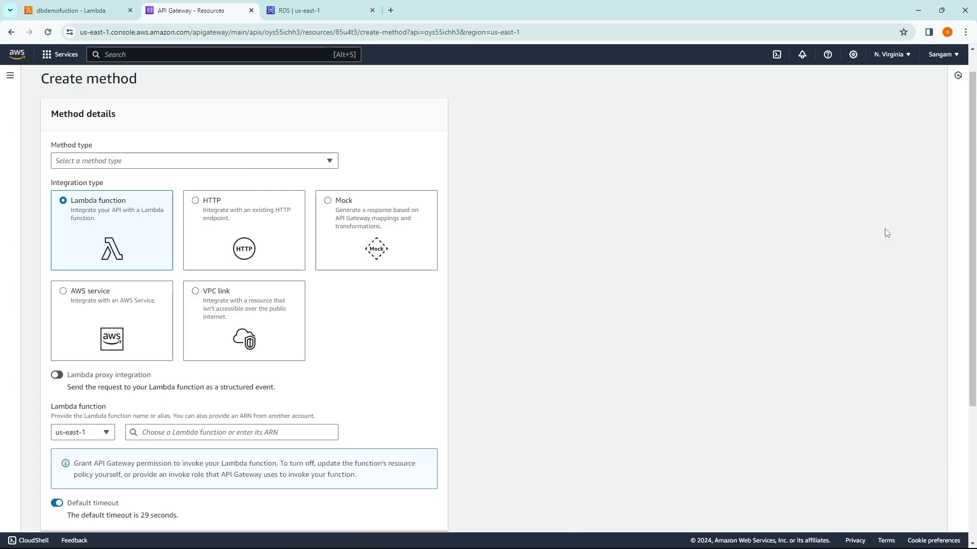
left_click(122, 162)
left_click(102, 192)
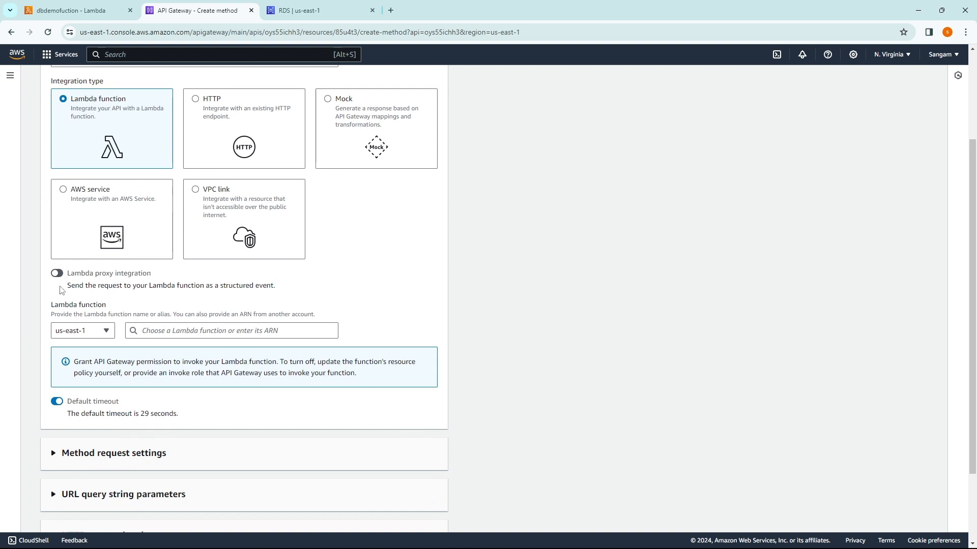
left_click(57, 273)
scroll(127, 298, "down", 2)
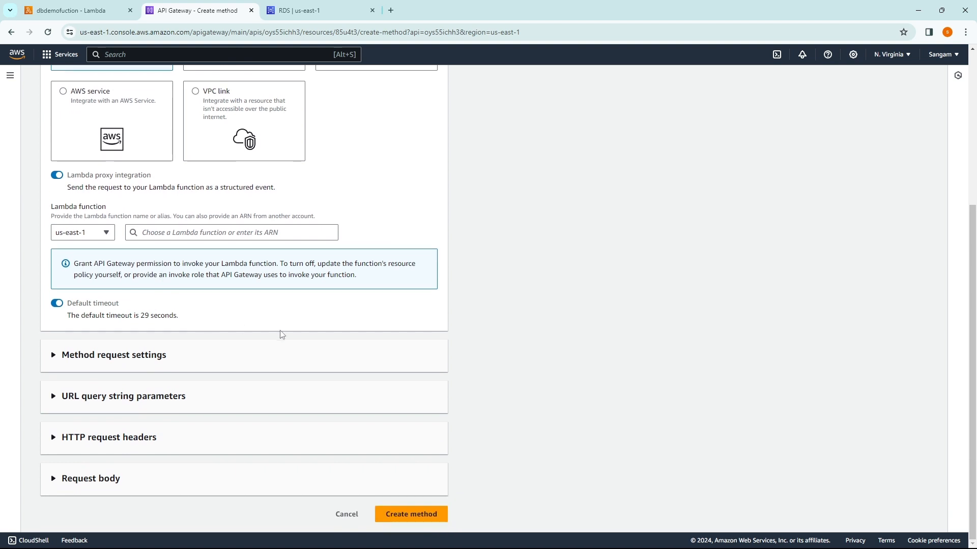
left_click(234, 232)
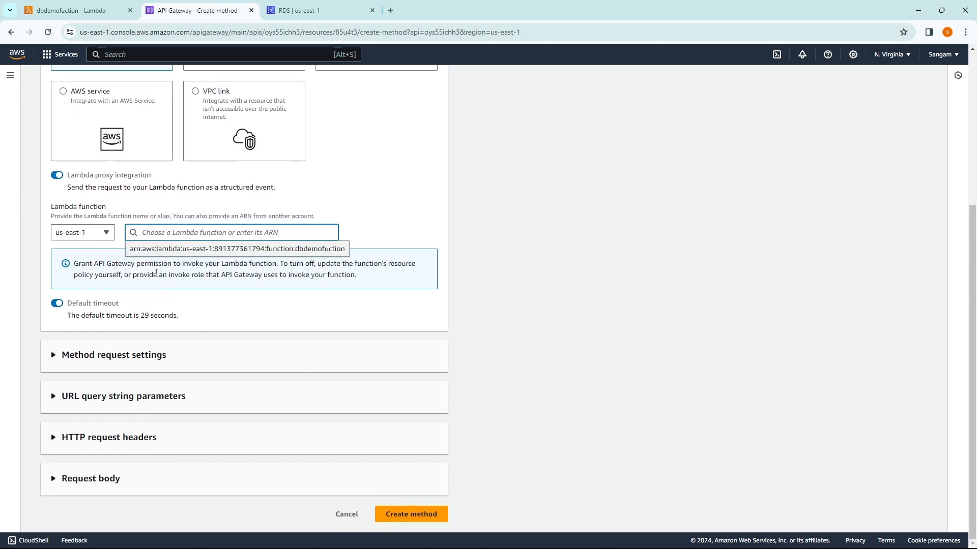
left_click(272, 248)
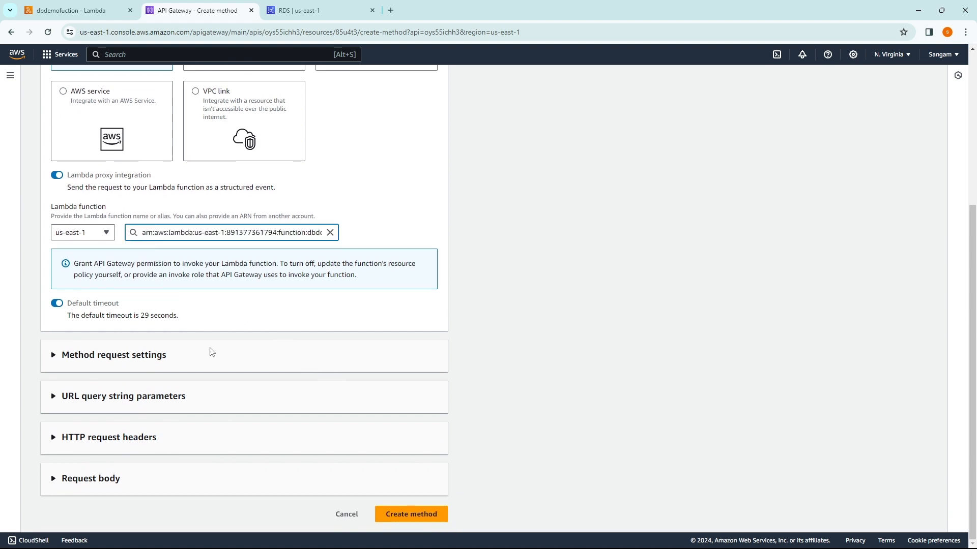
left_click(394, 515)
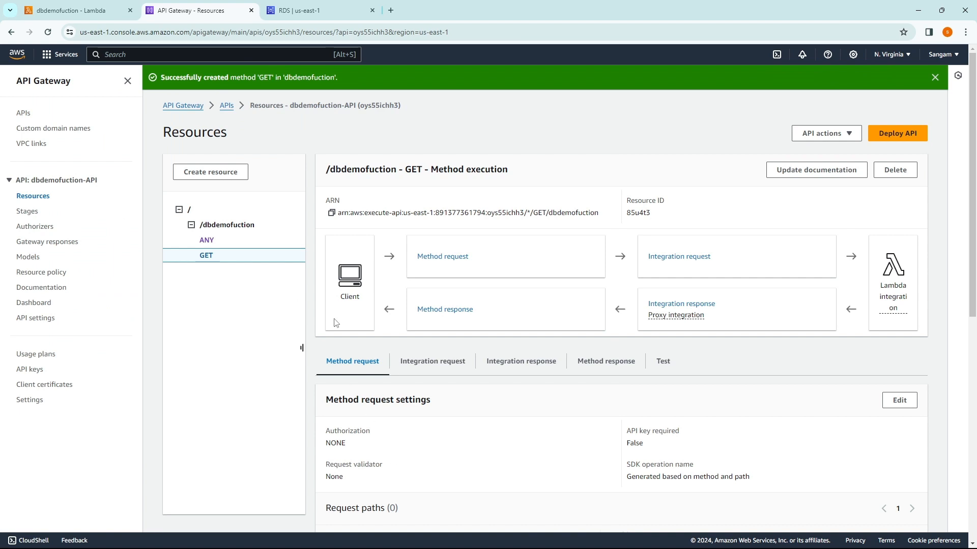
left_click(181, 107)
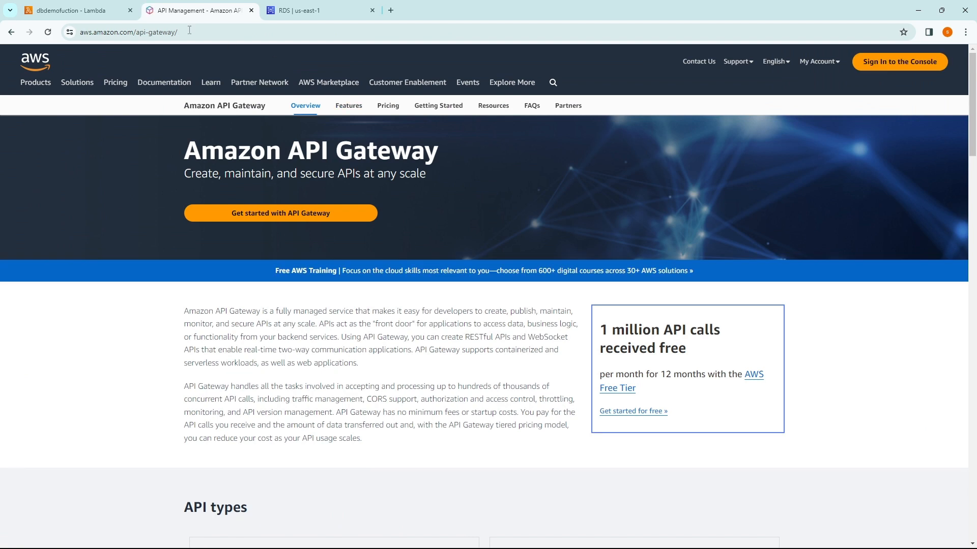
Step: Reload the dbdemofuction Lambda page and open the second API Gateway trigger's GET endpoint
left_click(102, 11)
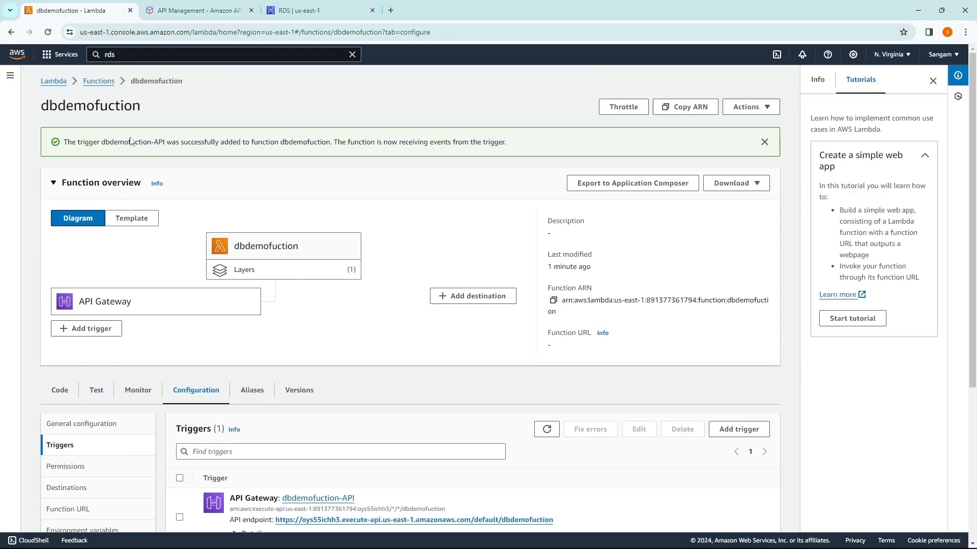
key("F5")
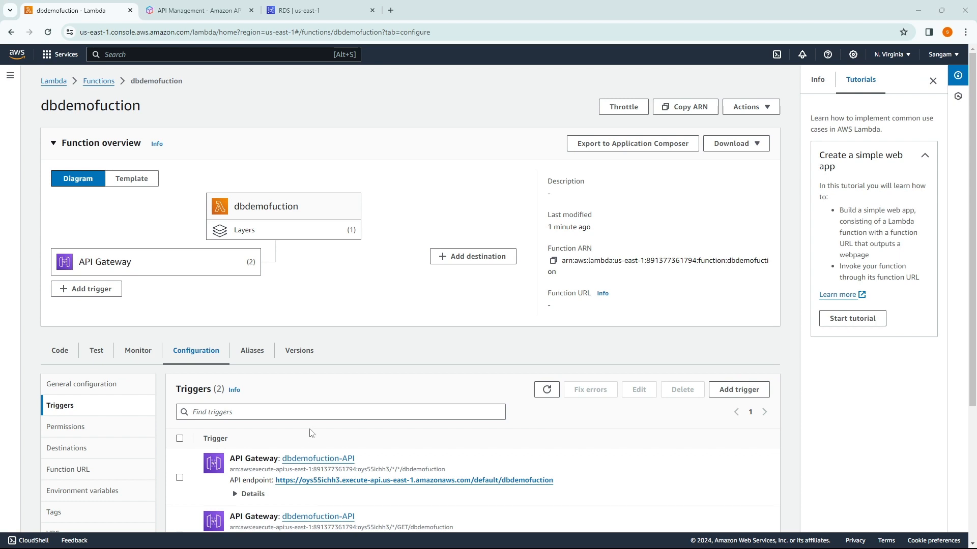
scroll(313, 392, "down", 2)
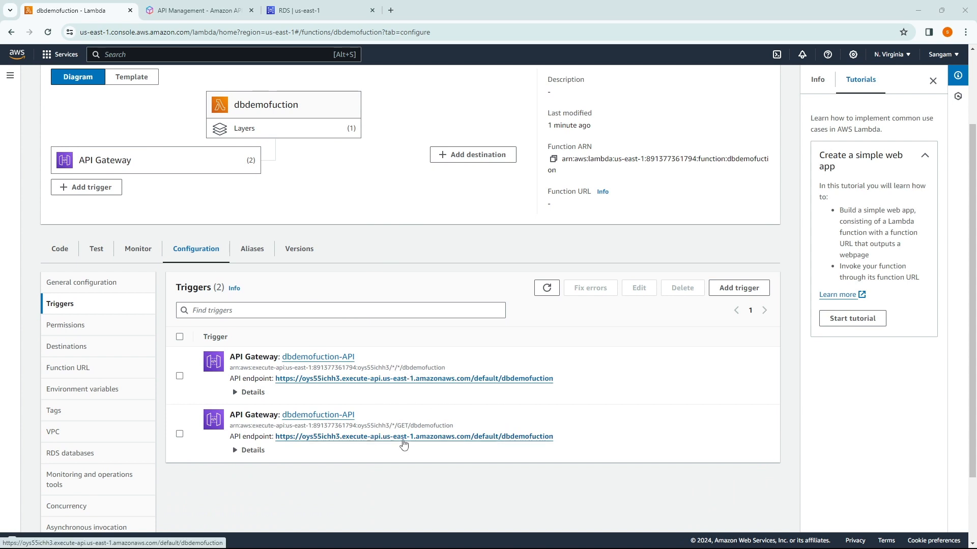
left_click(404, 444)
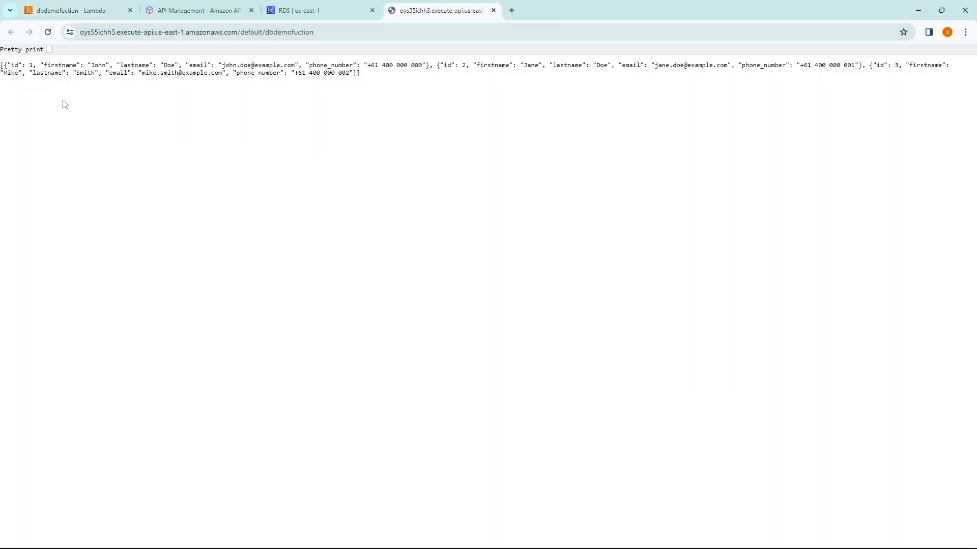
Step: Check the three Person rows in the JSON response, then bring pgAdmin 4 forward
left_click_drag(9, 65, 392, 85)
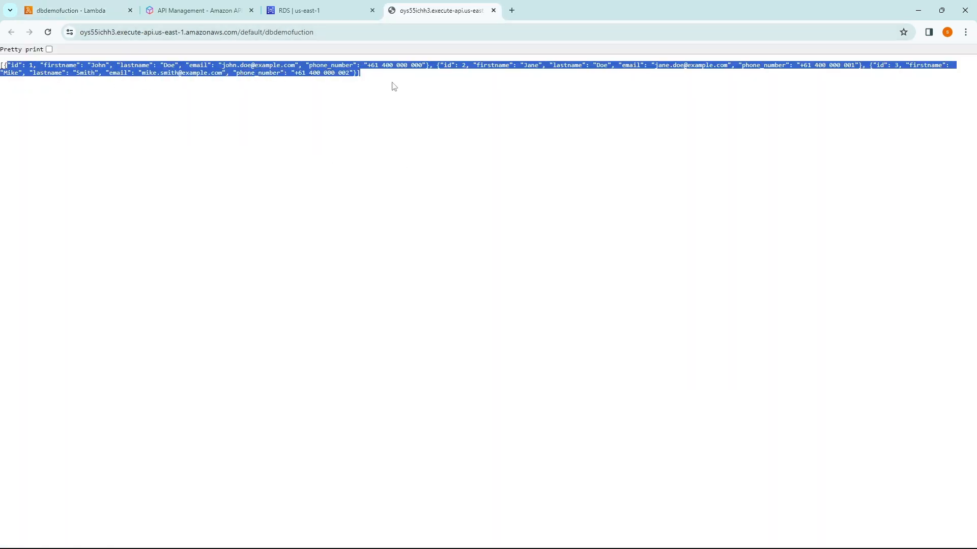
left_click(399, 100)
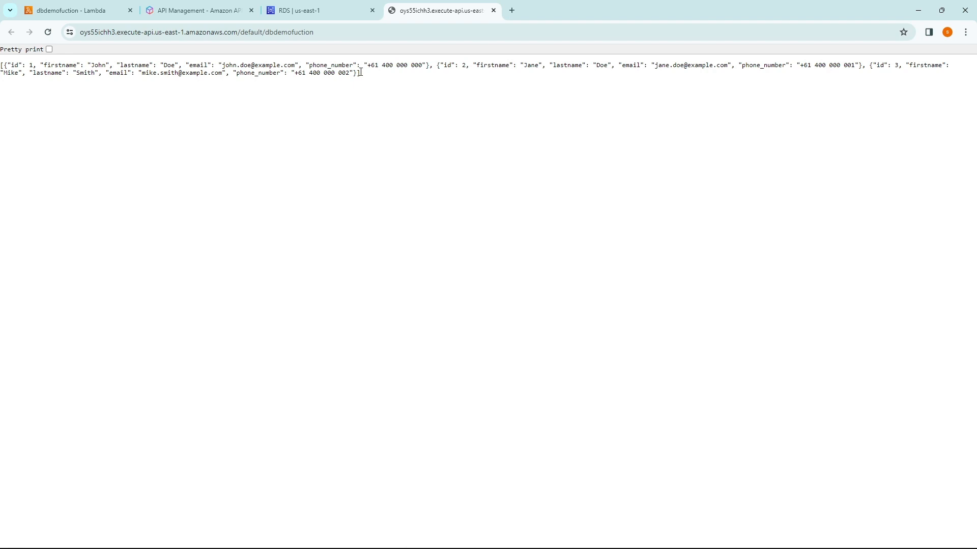
left_click_drag(358, 72, 1, 66)
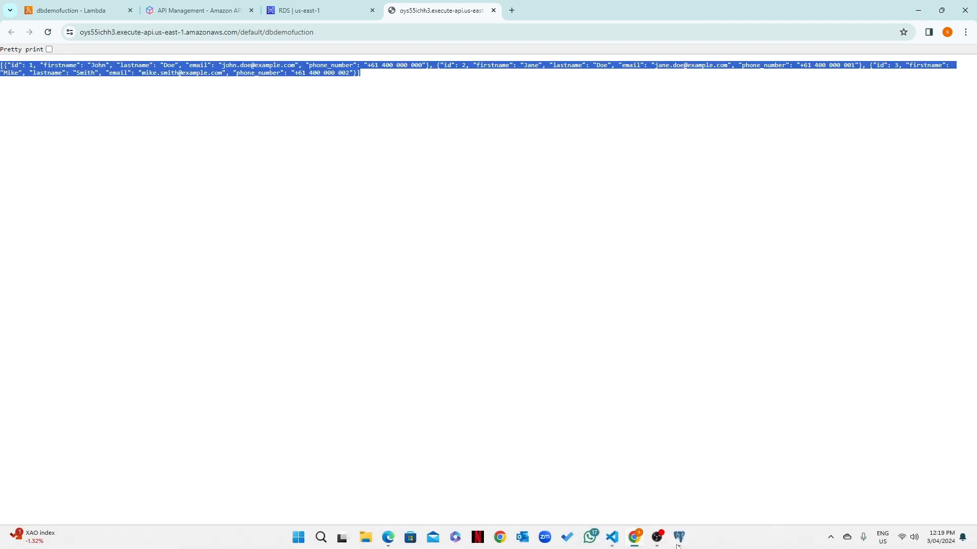
left_click(677, 544)
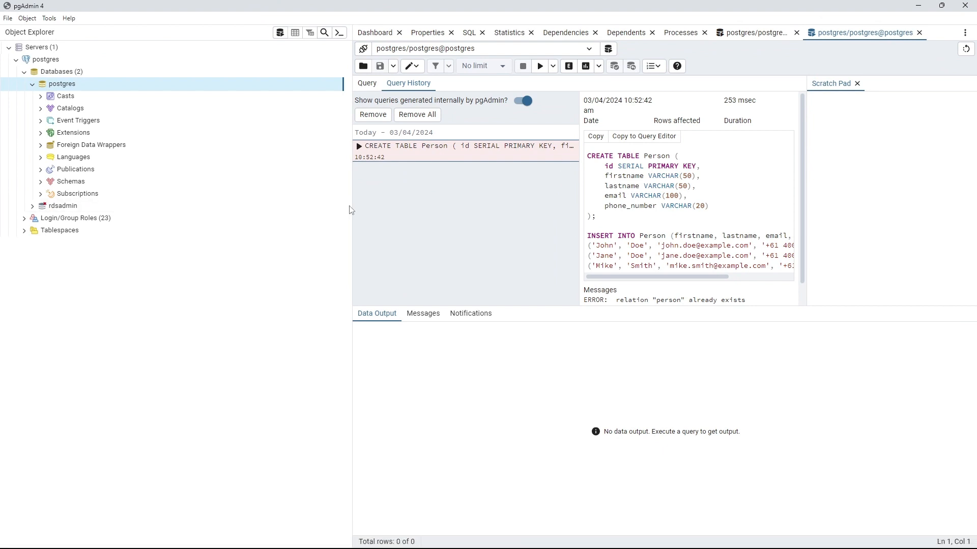
Step: Enlarge the Query History panels to read the CREATE TABLE Person script, then minimize pgAdmin
left_click_drag(350, 210, 102, 210)
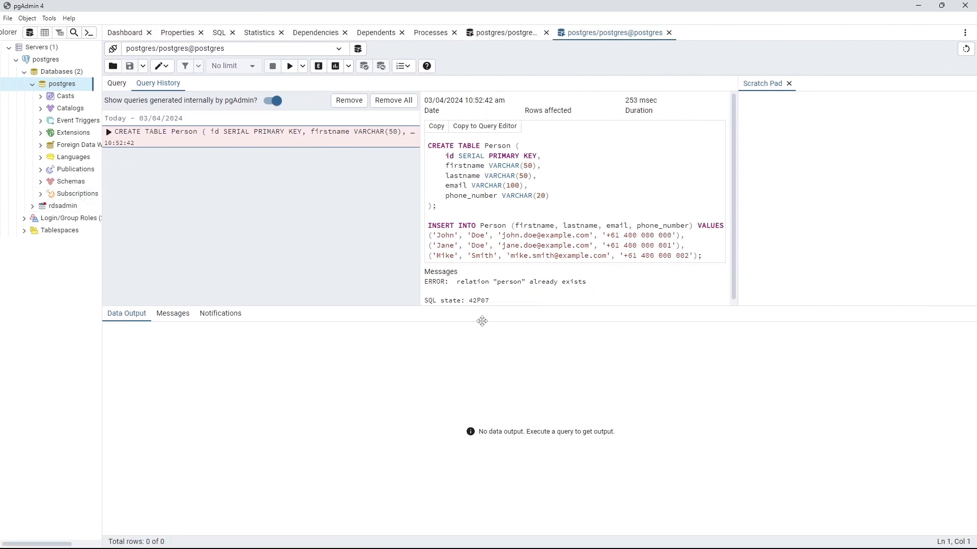
left_click_drag(484, 305, 466, 464)
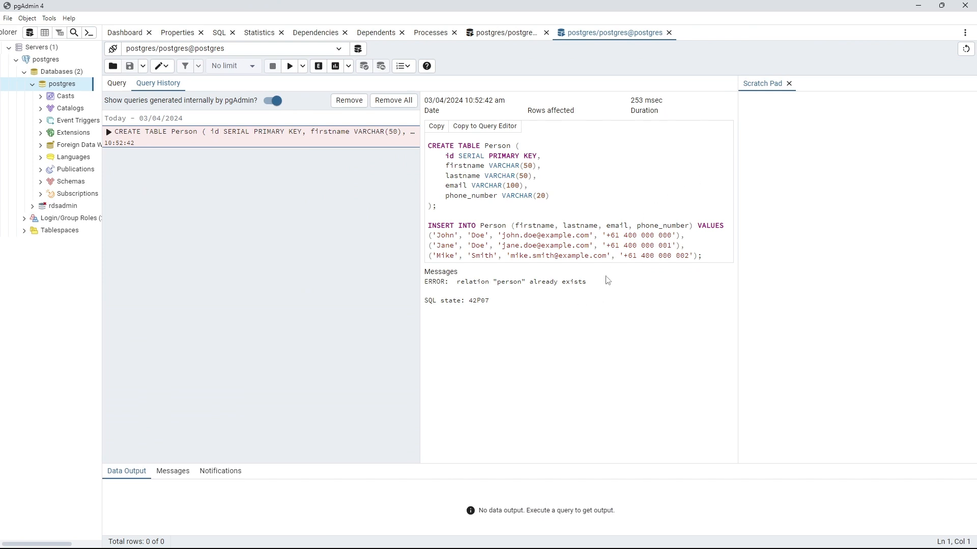
left_click(918, 5)
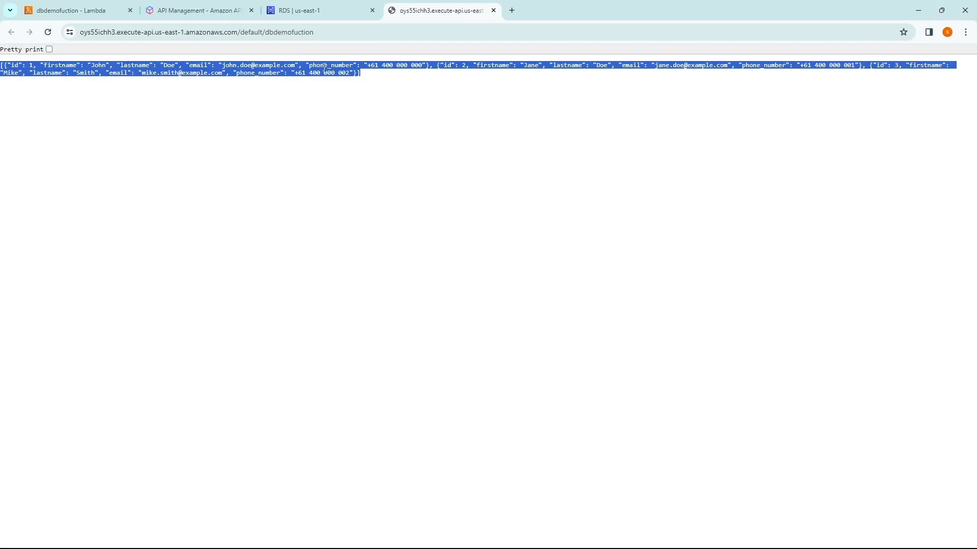
Step: Return to the dbdemofuction Lambda tab and open a new browser tab
left_click(60, 7)
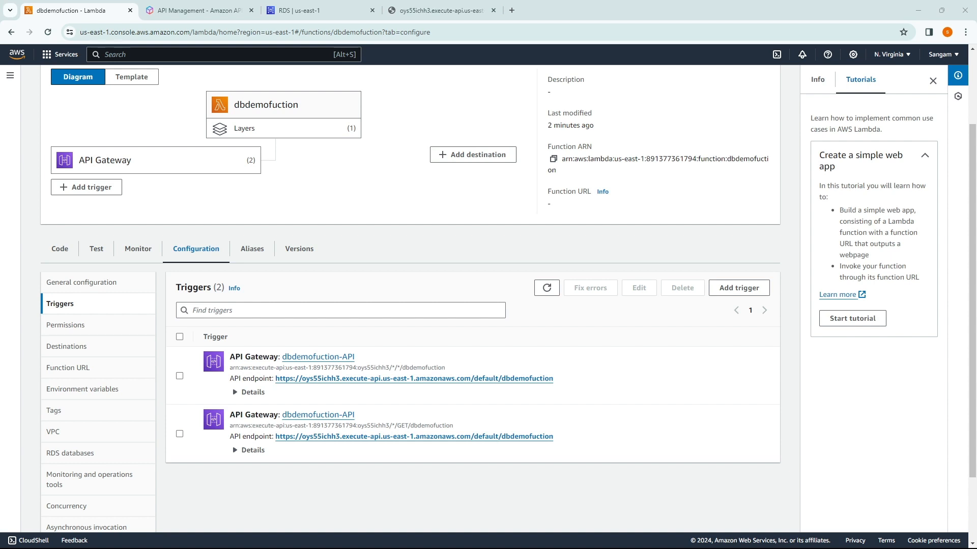
key("ctrl+t")
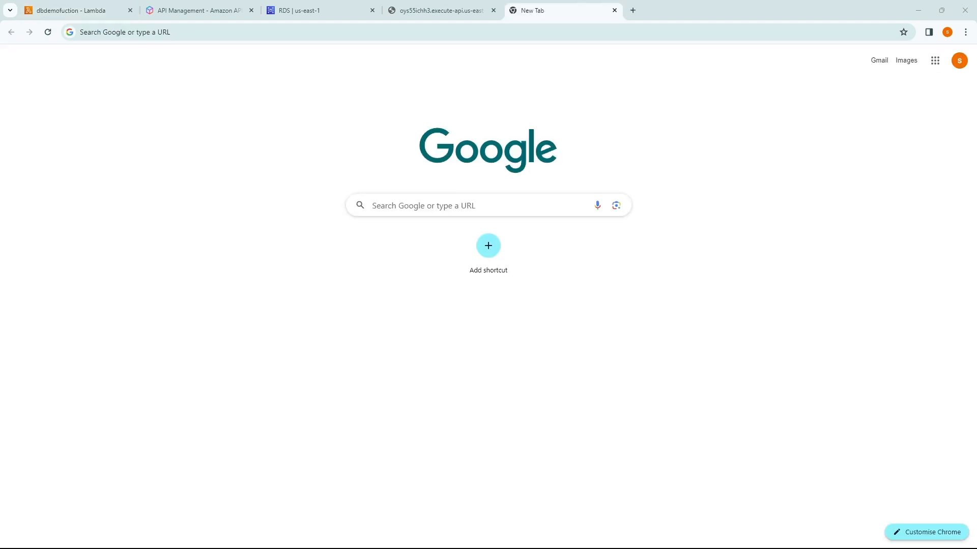
Step: Search 'intall visual studio', open the Visual Studio Code download page, then switch to VS Code
left_click(341, 36)
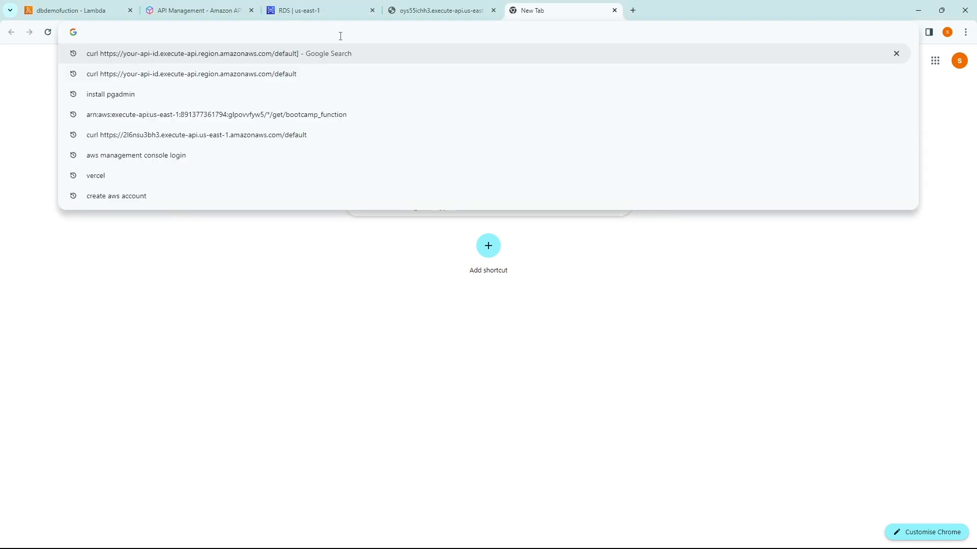
type("int")
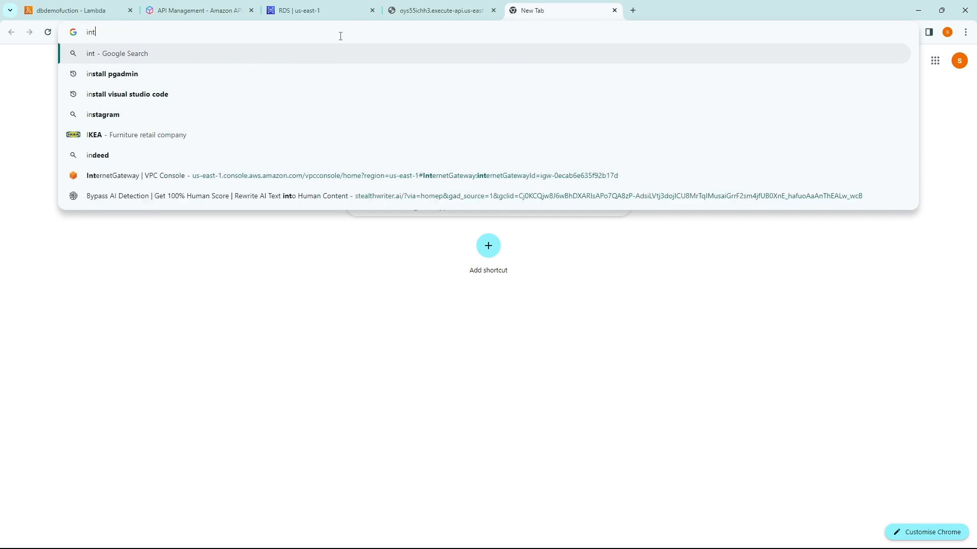
type("all v")
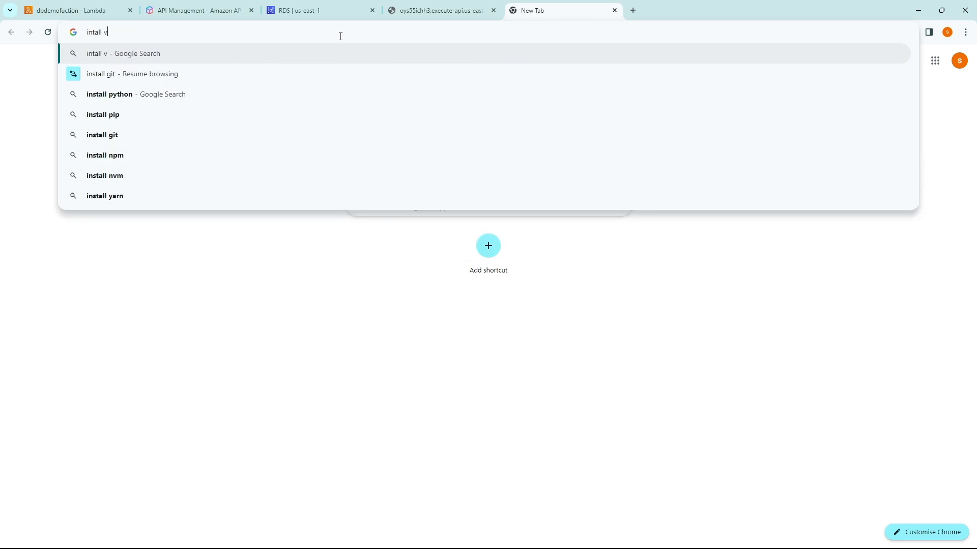
type("isual studio")
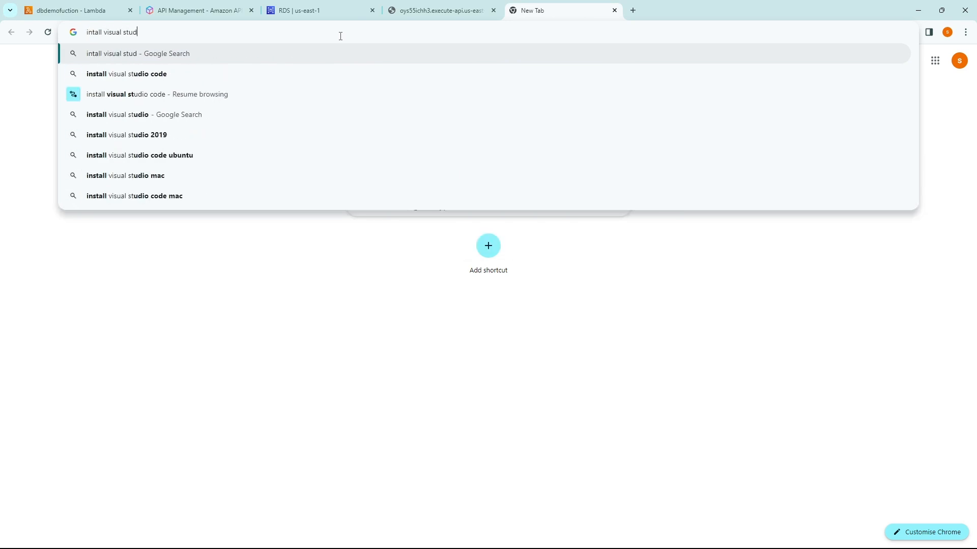
key("Return")
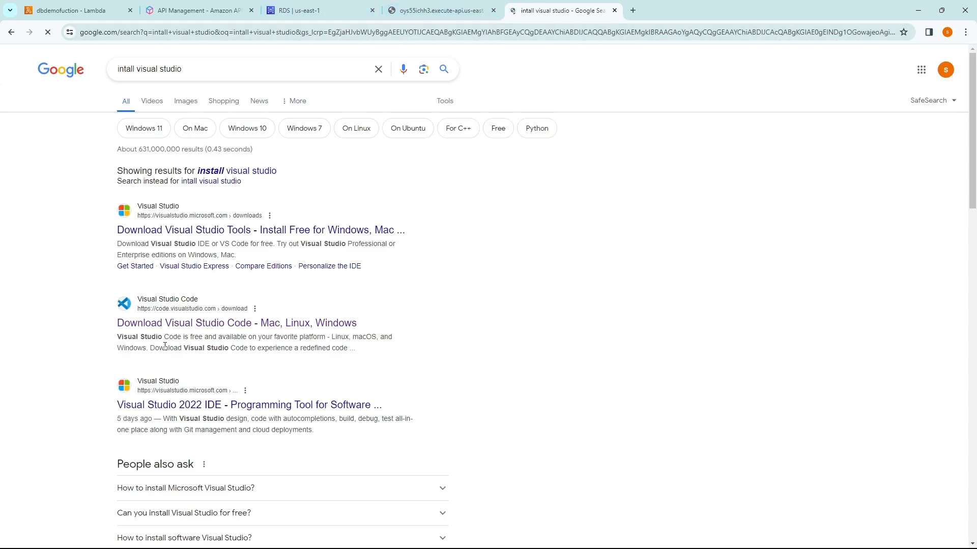
left_click(192, 326)
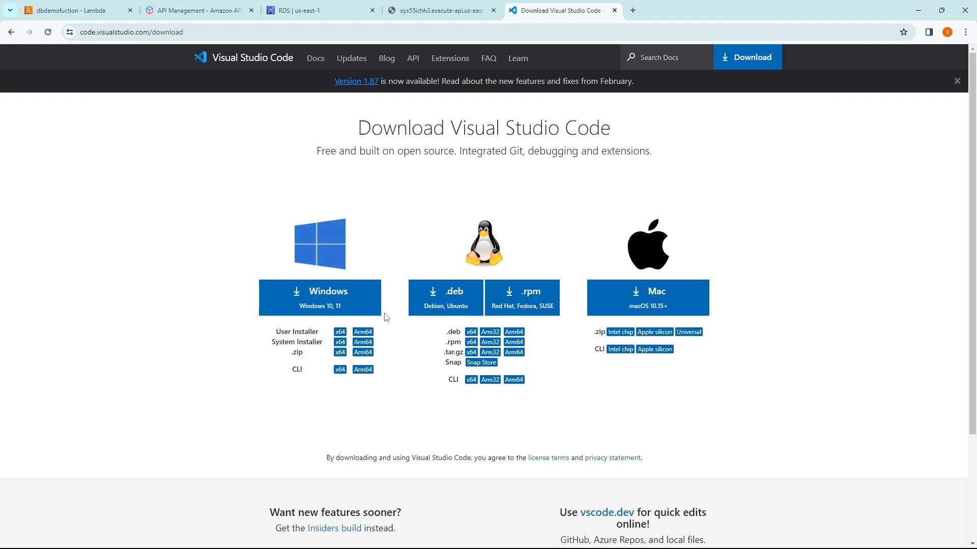
key("alt+Tab")
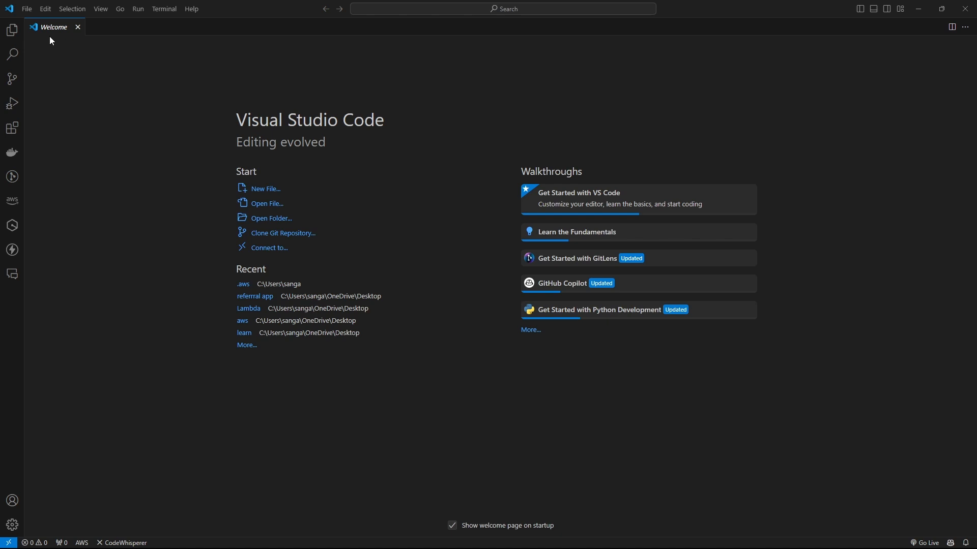
Step: Create a new awsfunction-py folder in the home folder and open it in VS Code
left_click(26, 10)
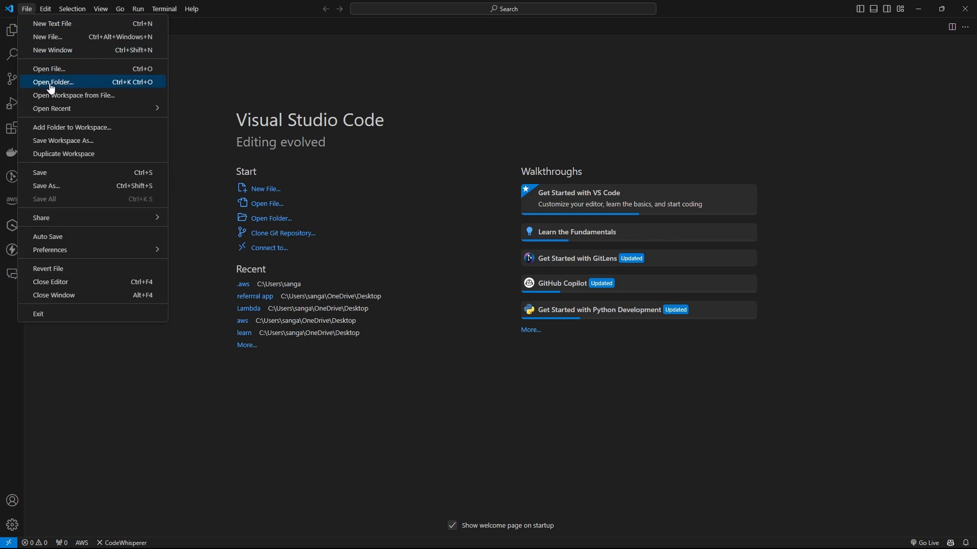
left_click(51, 83)
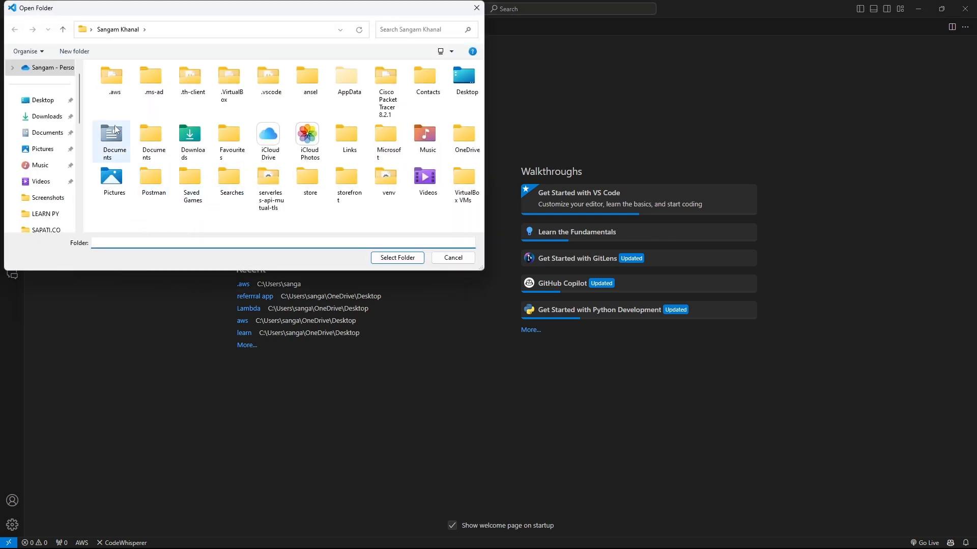
right_click(334, 214)
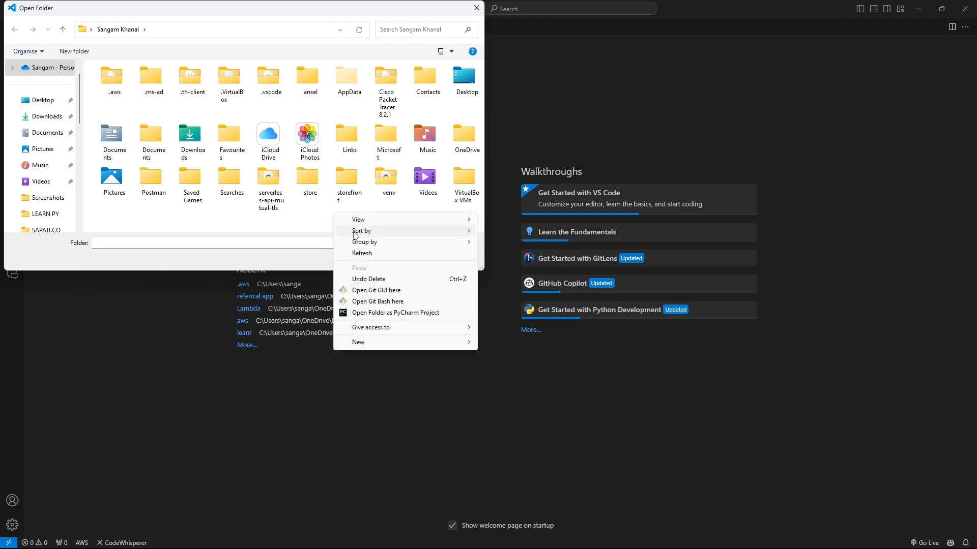
mouse_move(367, 342)
left_click(499, 344)
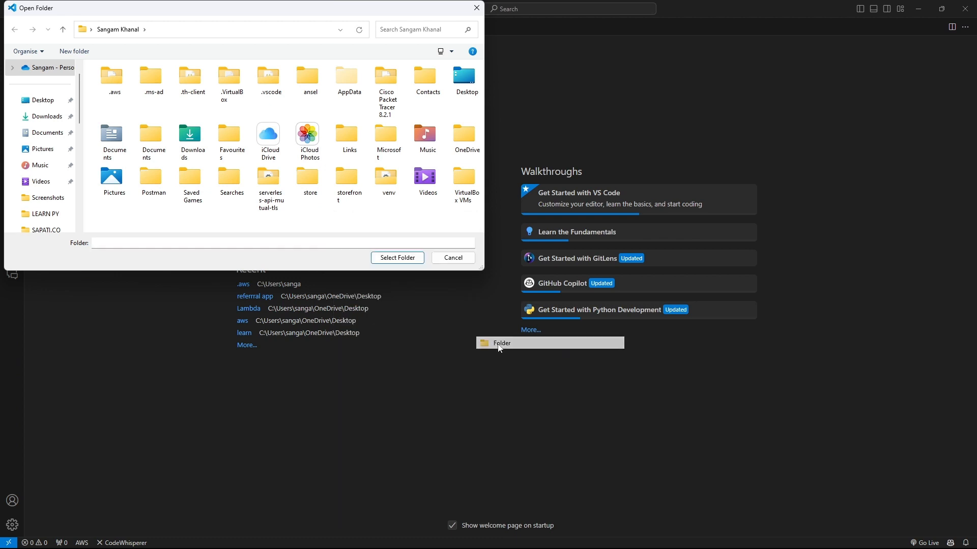
type("a")
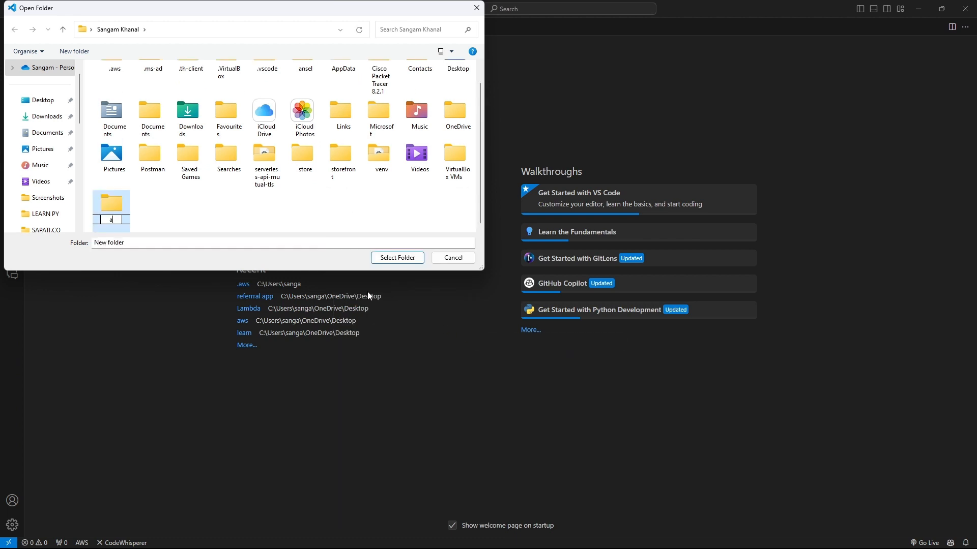
type("wsfunction-py")
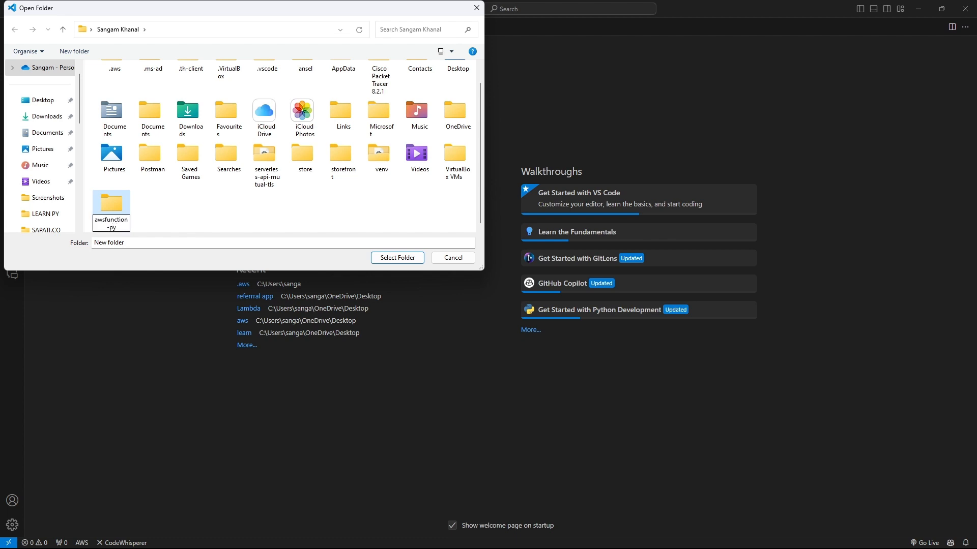
key("Return")
left_click(396, 258)
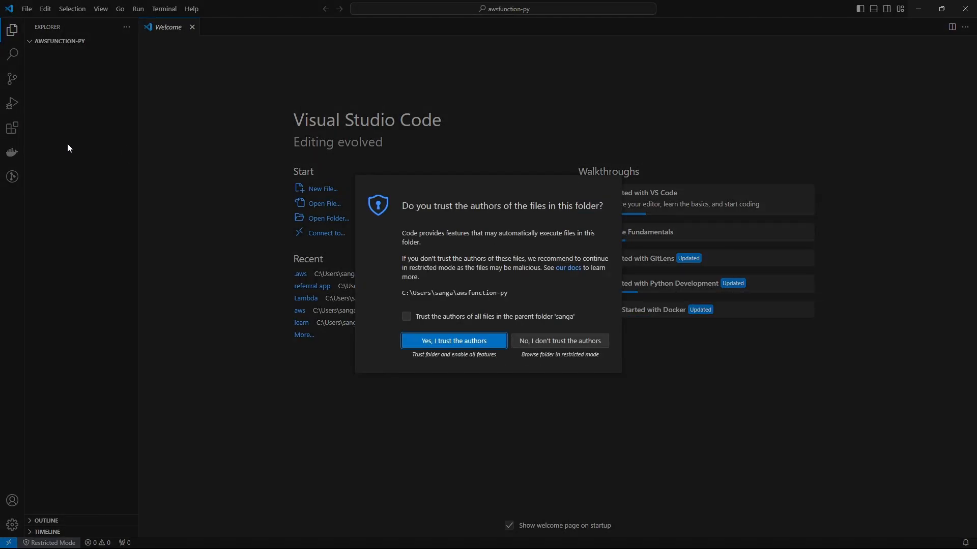
Step: Trust the awsfunction-py folder and add a dbdemofunction subfolder to it
left_click(427, 339)
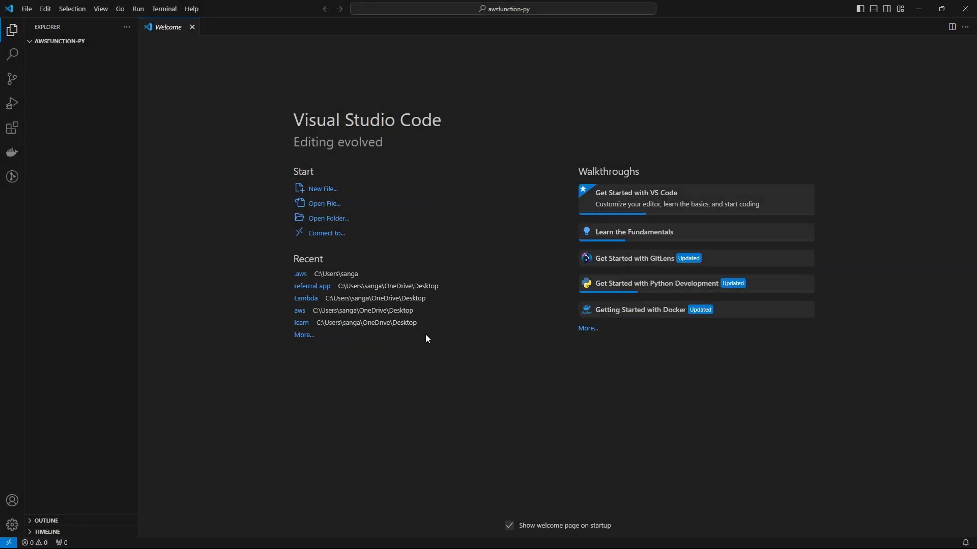
right_click(74, 69)
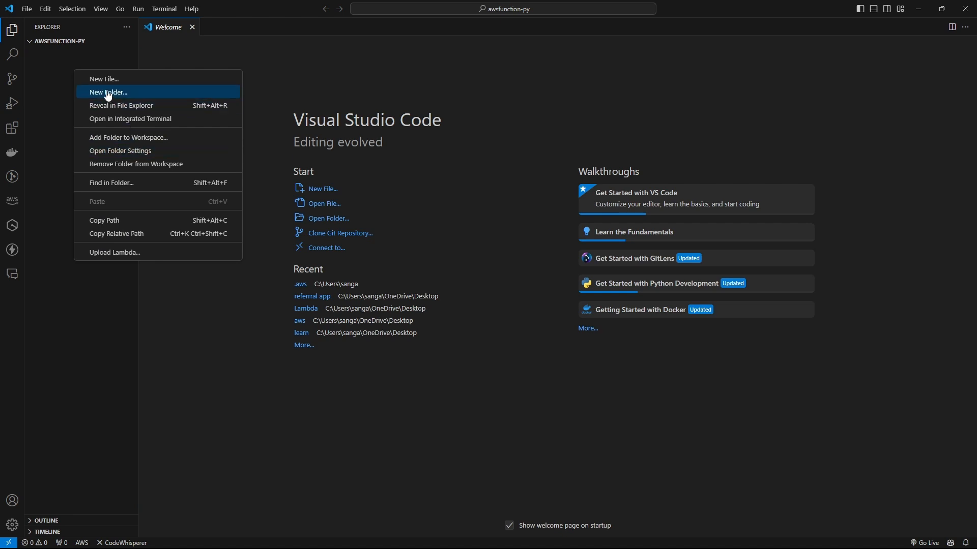
left_click(106, 94)
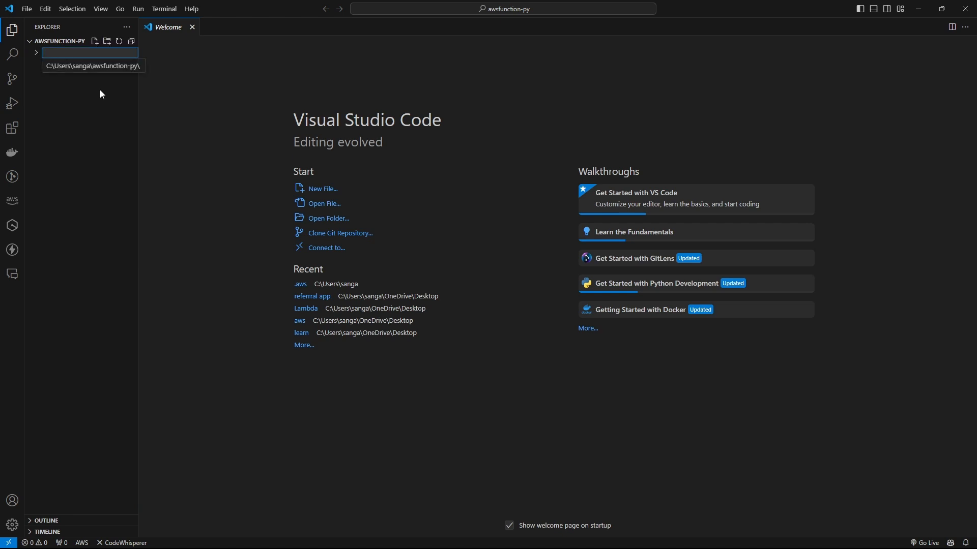
type("dbdemo")
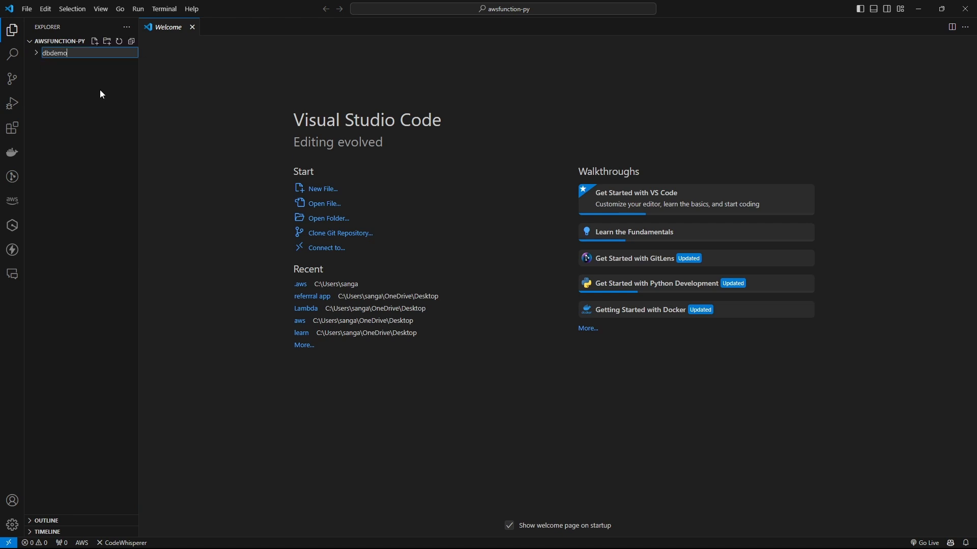
type("function")
key("Return")
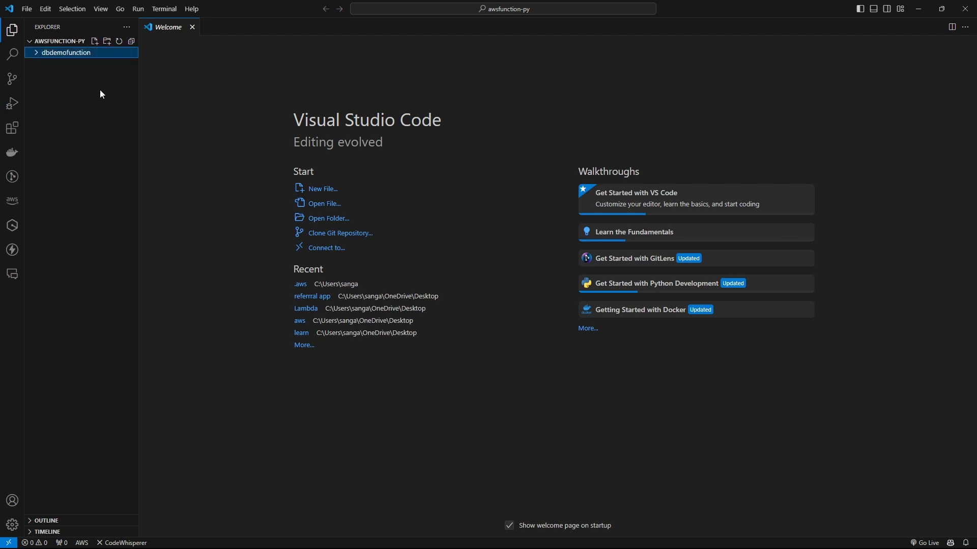
Step: Create an empty lambda_function.py file inside dbdemofunction
left_click(37, 54)
right_click(51, 70)
left_click(84, 81)
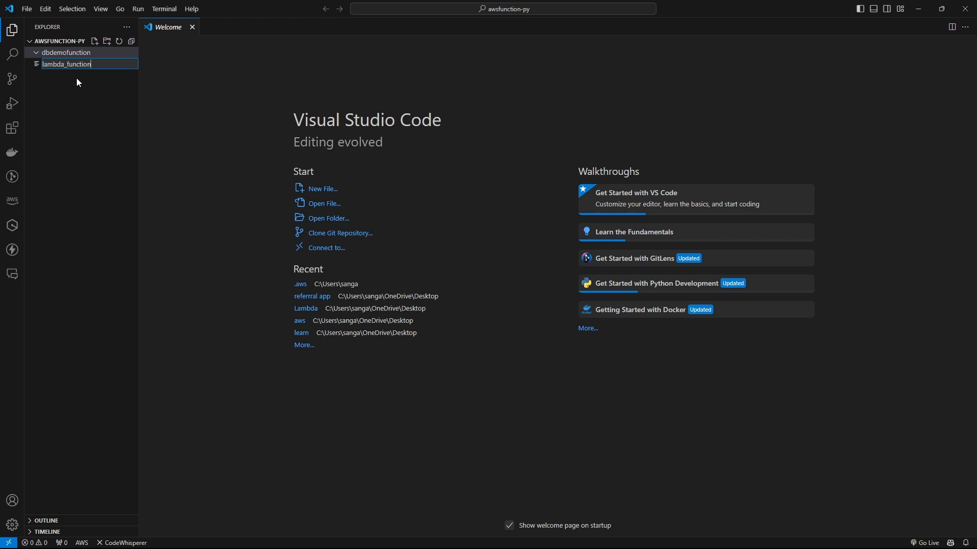
type("lambda_function.py")
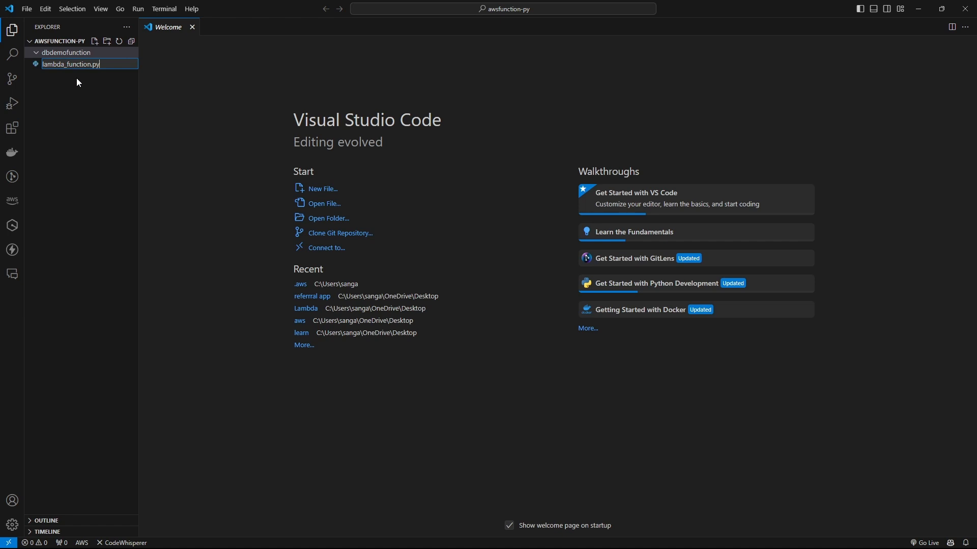
key("Return")
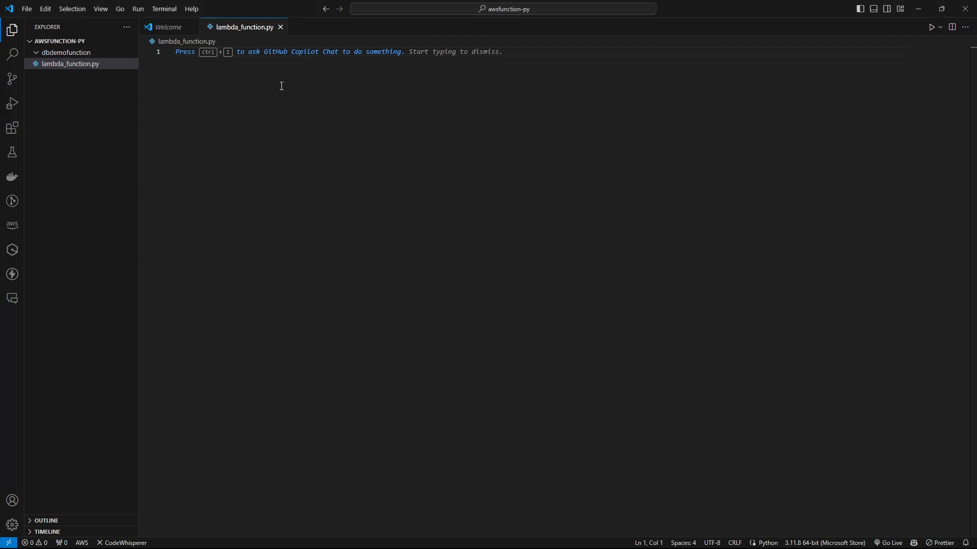
Step: Paste the psycopg2 Person-query Lambda code into lambda_function.py
key("ctrl+v")
scroll(209, 266, "up", 5)
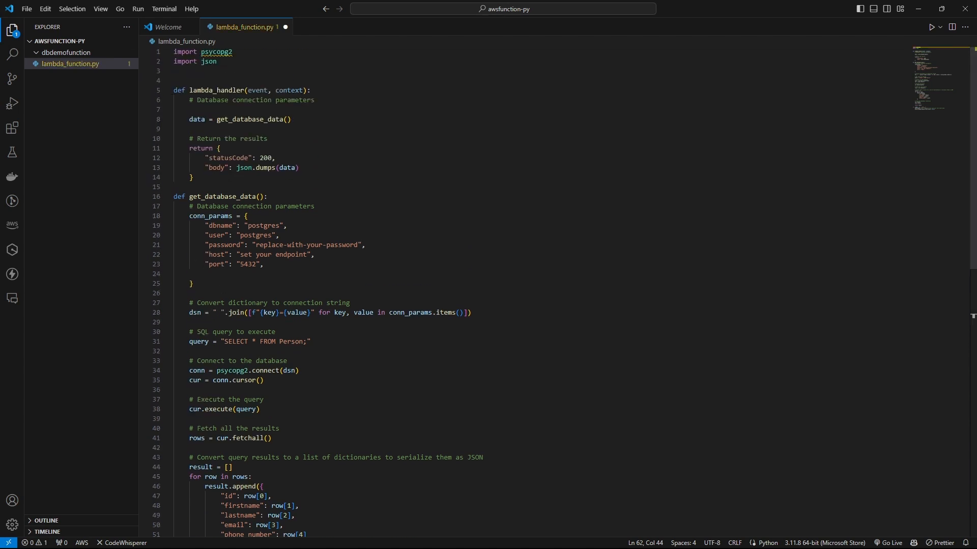
left_click(204, 284)
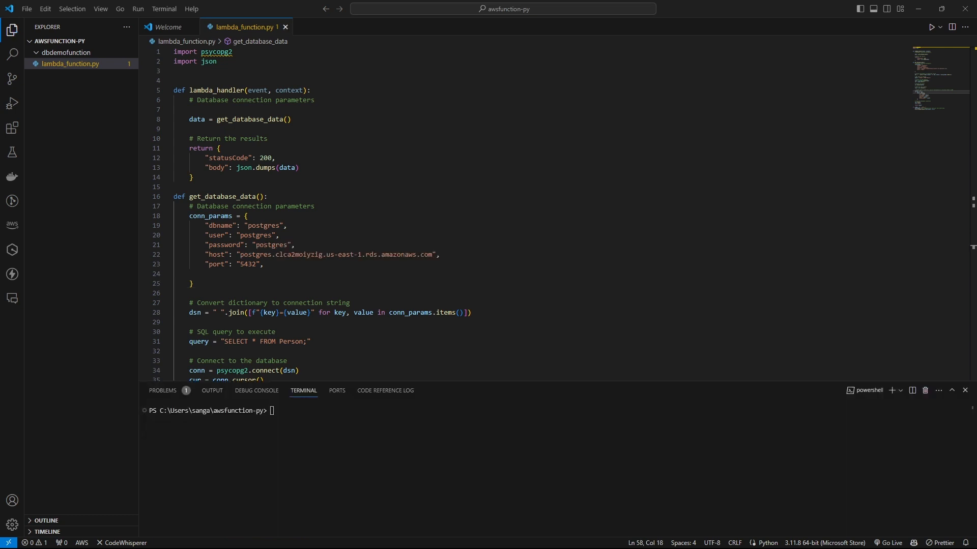
Step: In the terminal, change into the dbdemofunction folder and run pip install psycopg2-binary
left_click(291, 412)
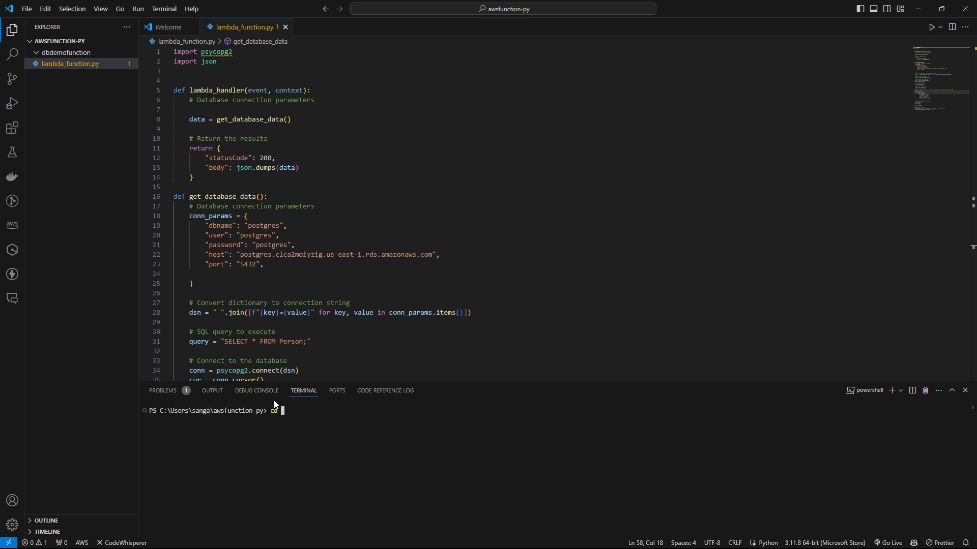
type("emofunction")
key("Return")
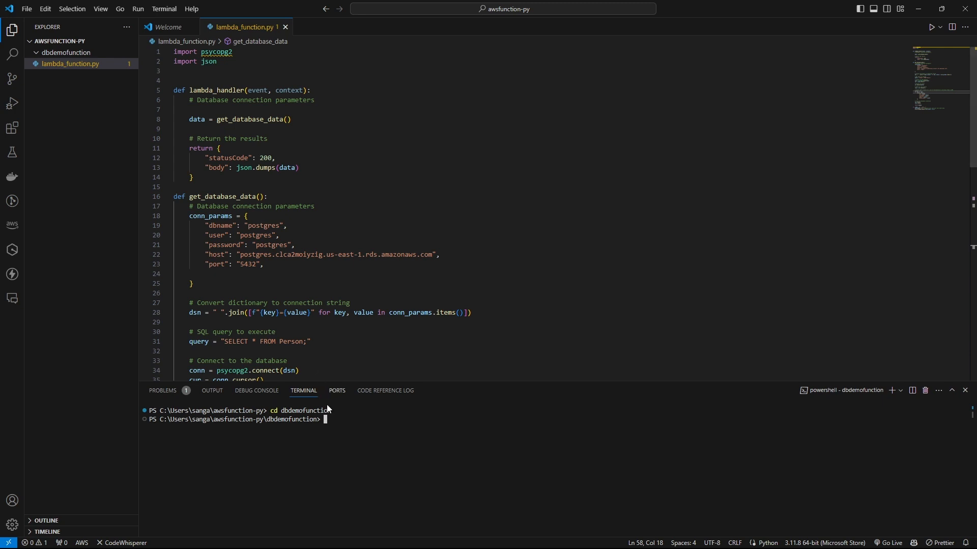
type("pi")
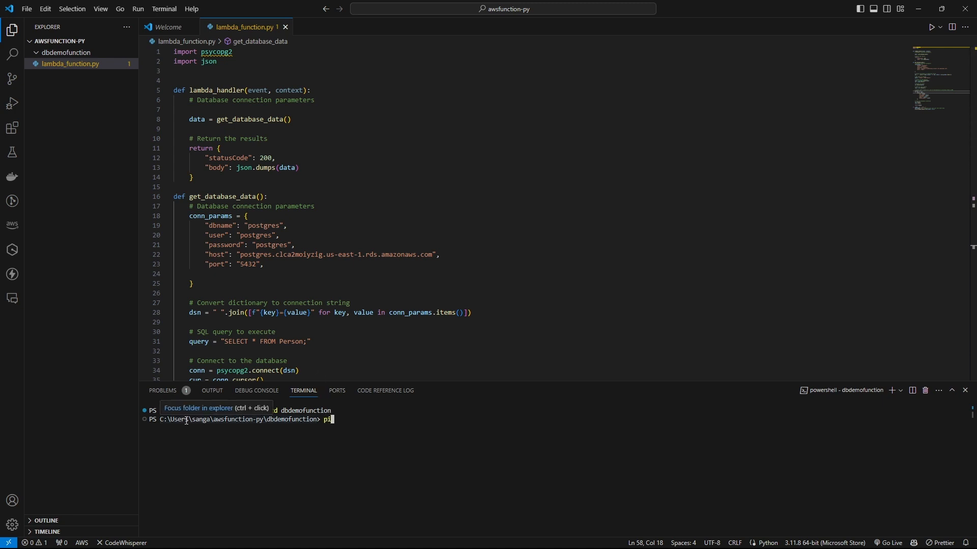
type("p install psycopg")
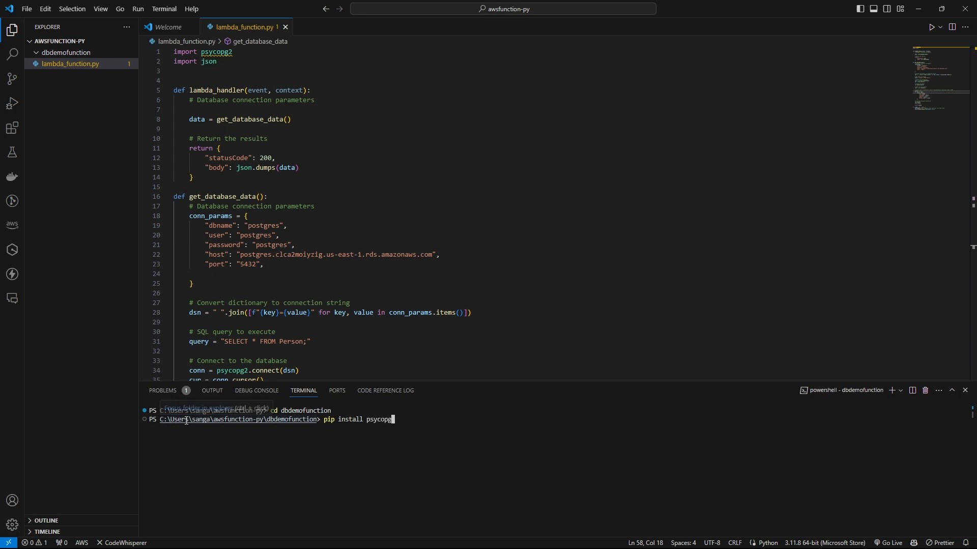
type("2-binary")
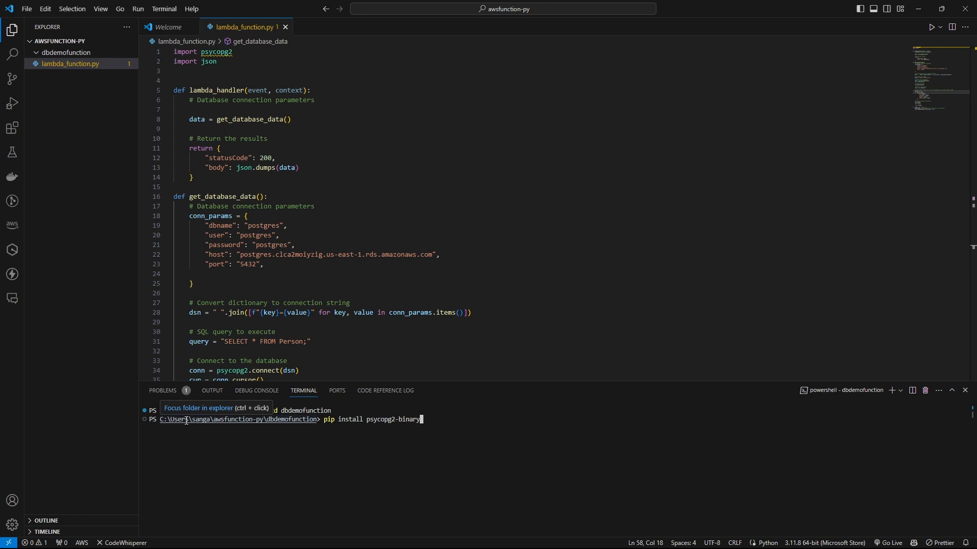
key("Return")
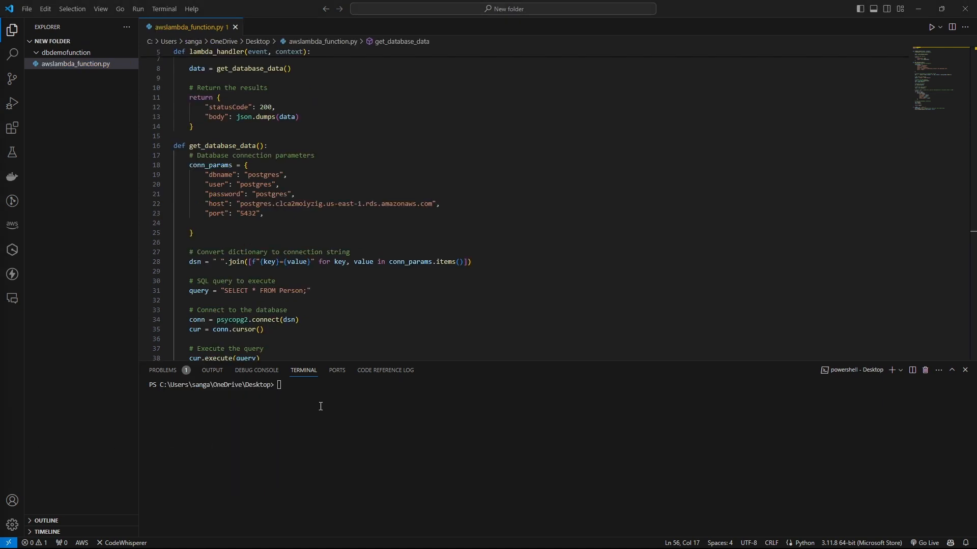
Step: Run python awslambdaa_function.py in the terminal to test the function locally
type("pyth")
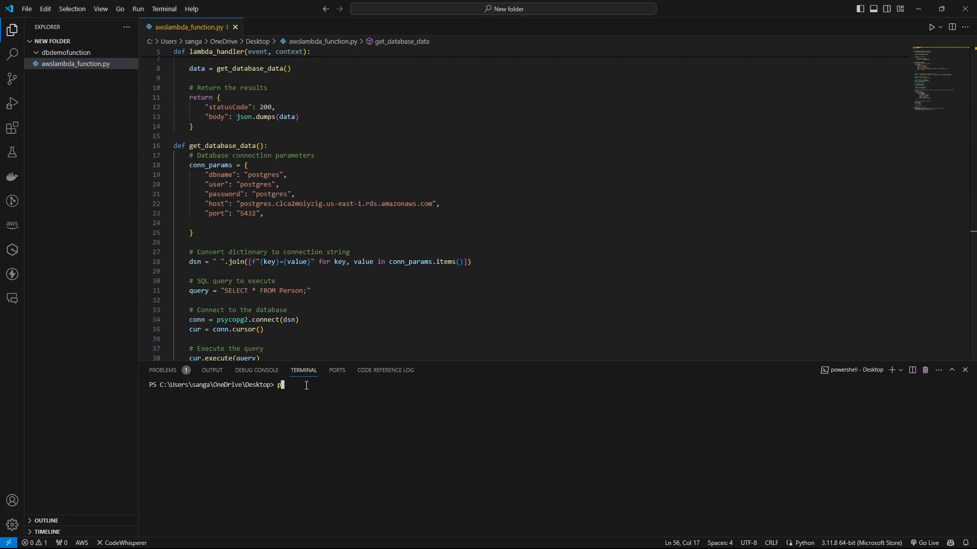
type("on awslambdaa_function.py")
key("Return")
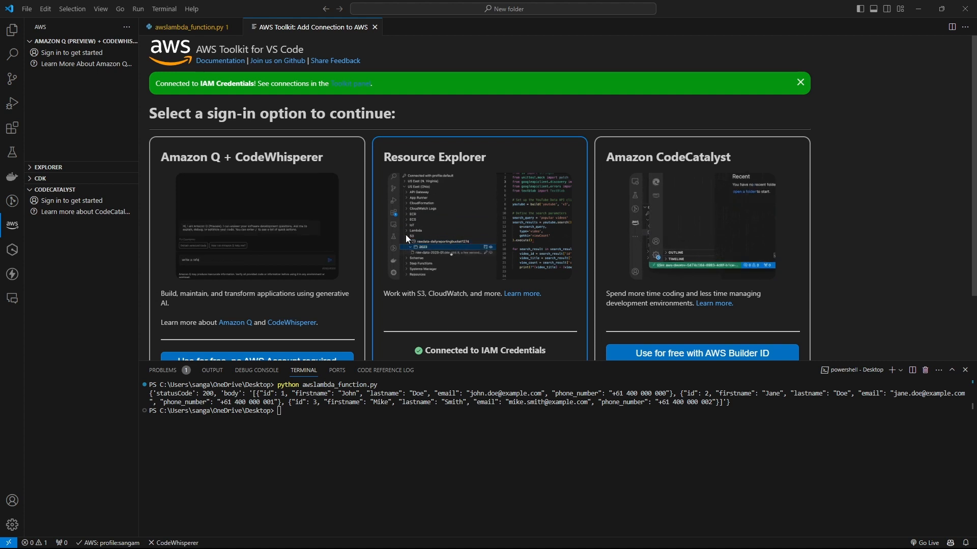
Step: Close the terminal panel and bring awslambda_function.py to the front of the editor
scroll(406, 237, "down", 2)
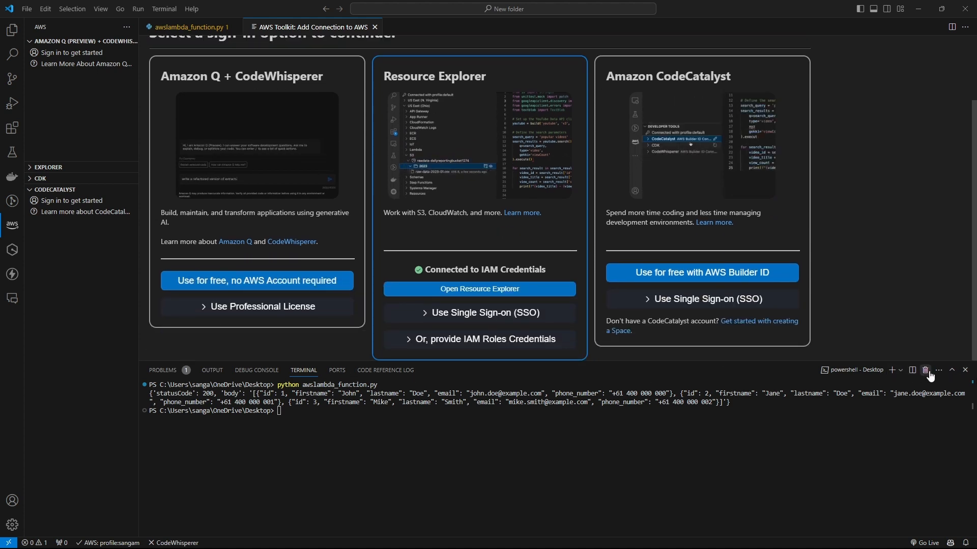
left_click(965, 370)
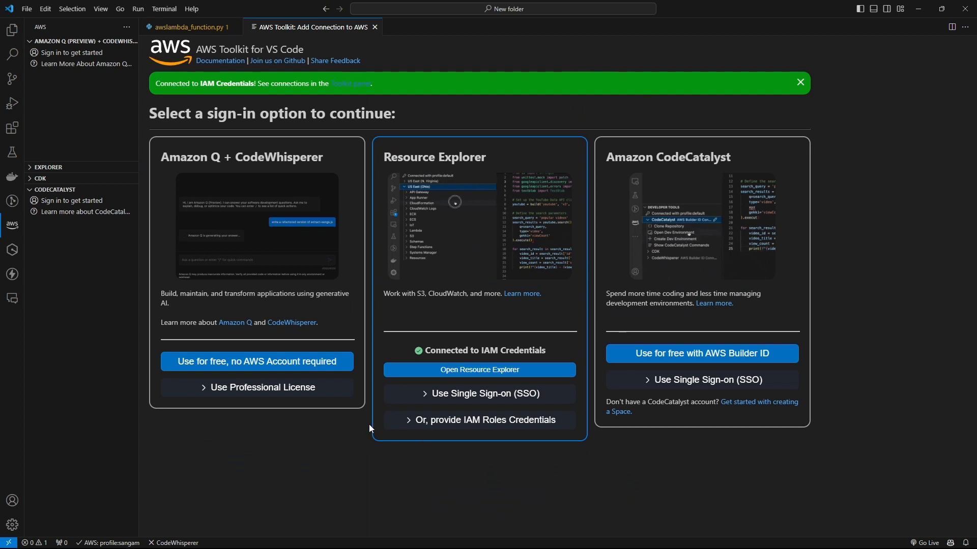
left_click(12, 224)
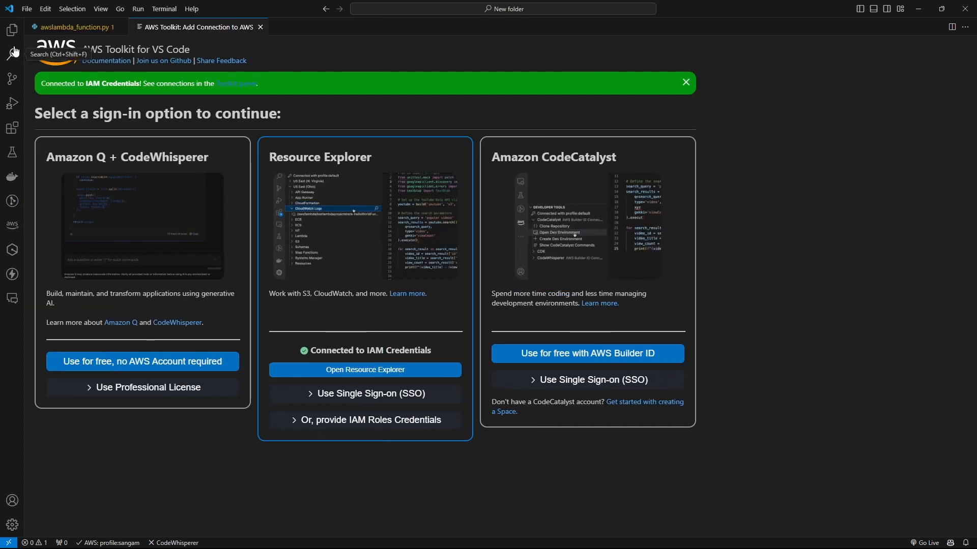
left_click(10, 31)
left_click(9, 32)
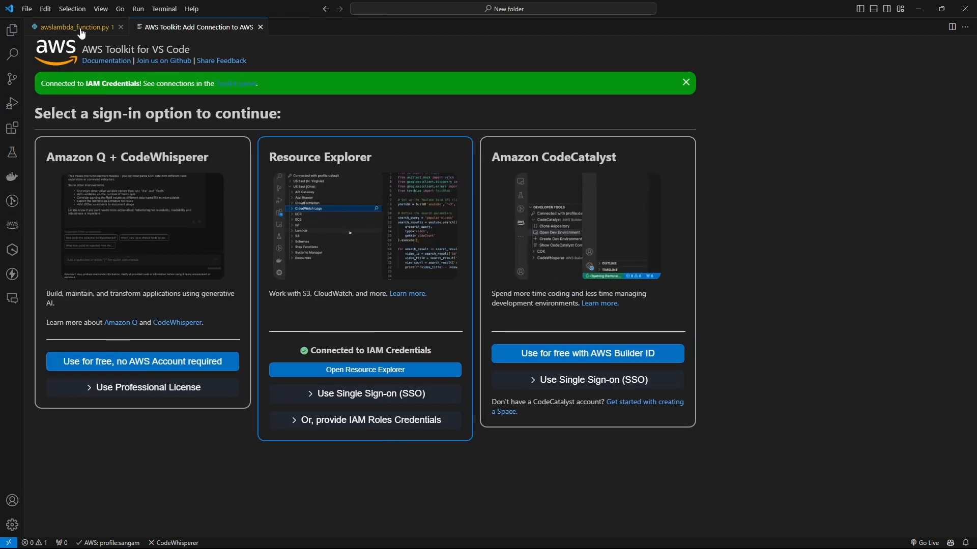
left_click(80, 28)
scroll(237, 255, "up", 7)
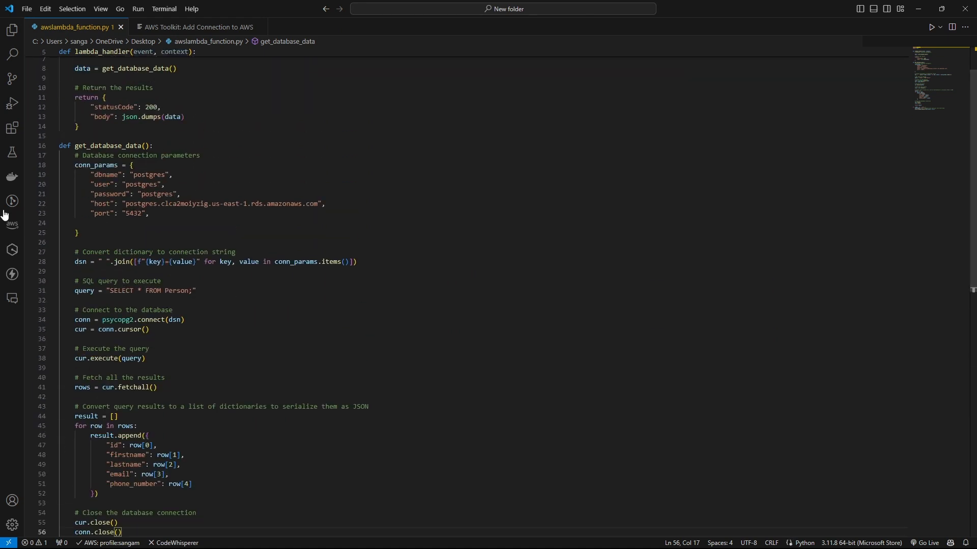
Step: Open the AWS Toolkit panel and expand the Explorer tree to reveal Lambda's dbdemofuction
left_click(10, 230)
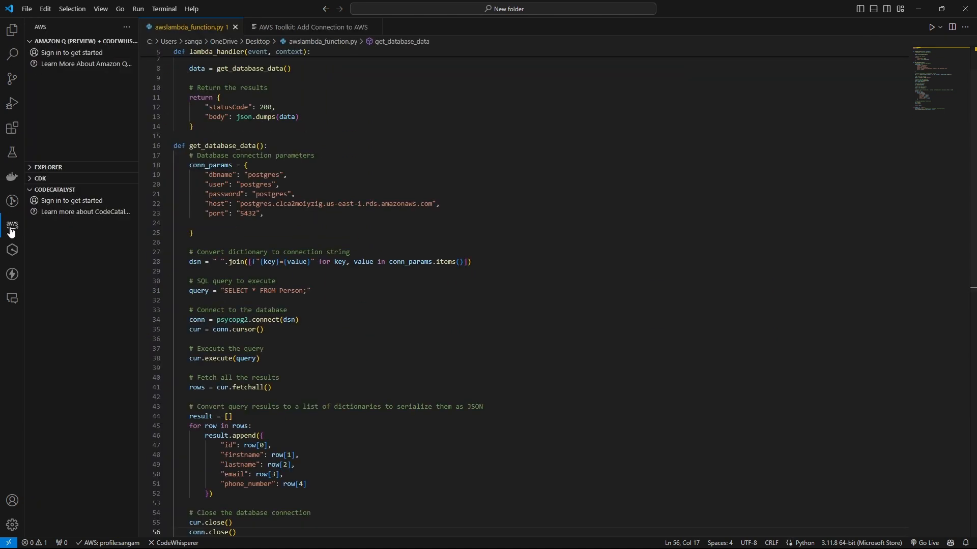
left_click(11, 231)
left_click(12, 231)
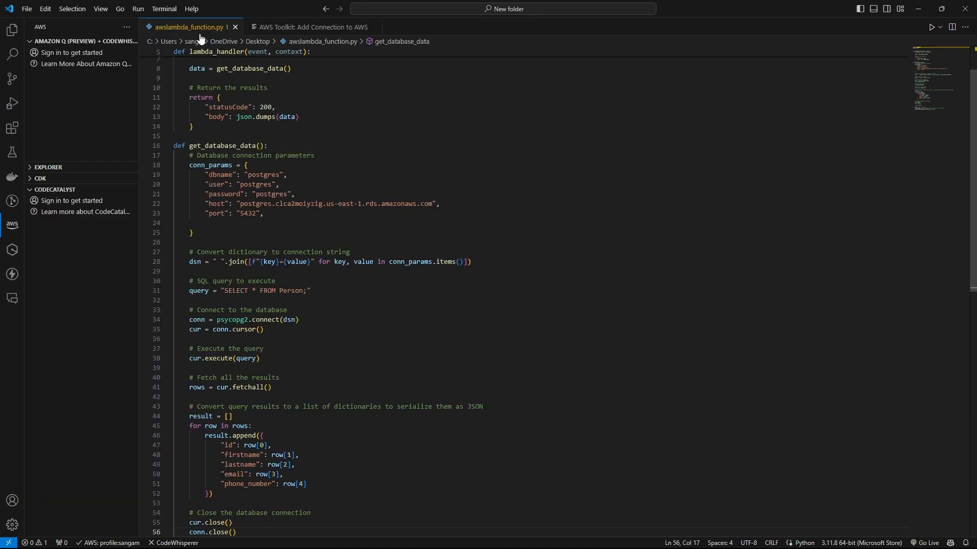
left_click(293, 28)
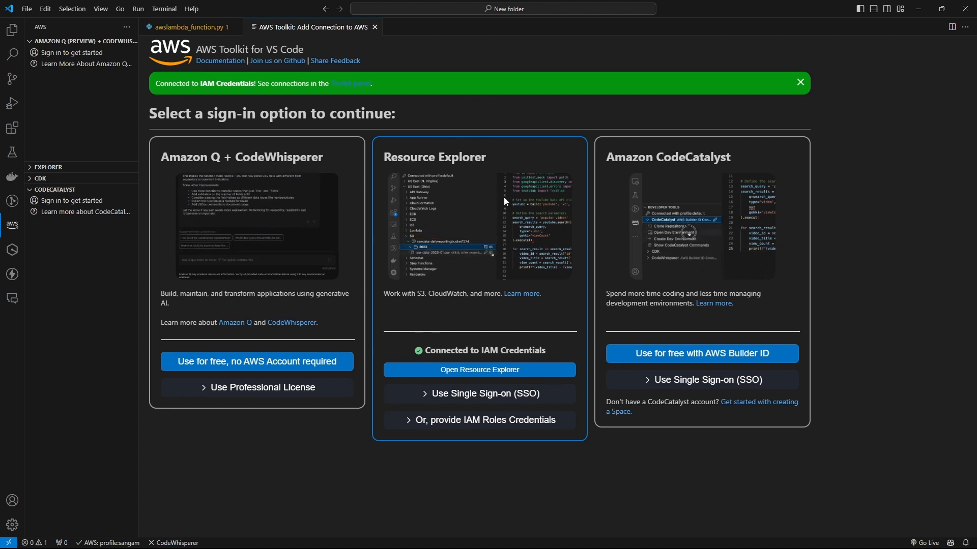
left_click(659, 382)
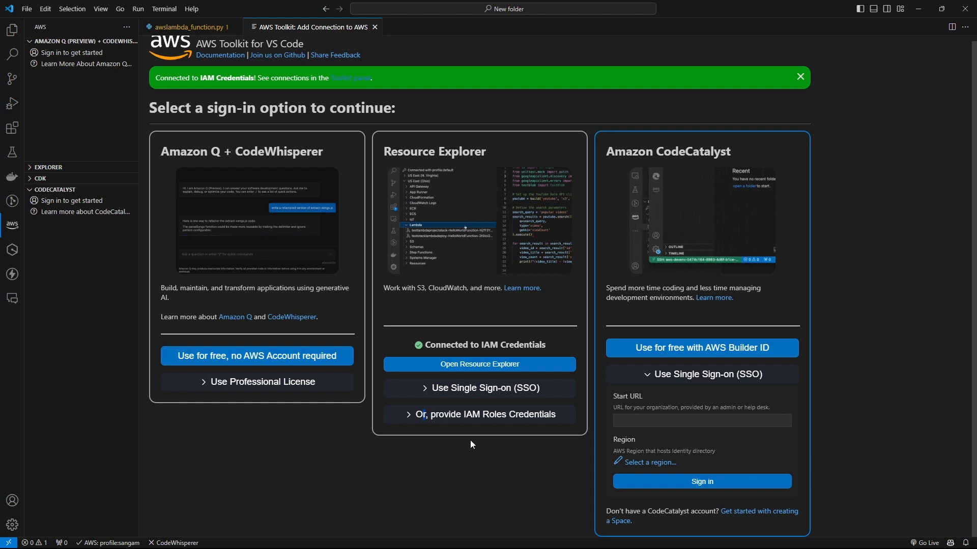
left_click(636, 379)
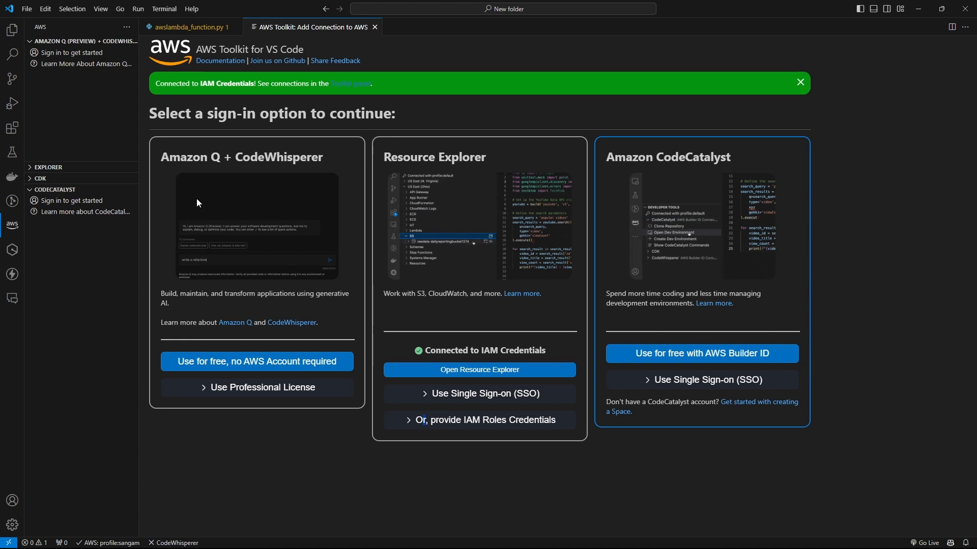
left_click(48, 167)
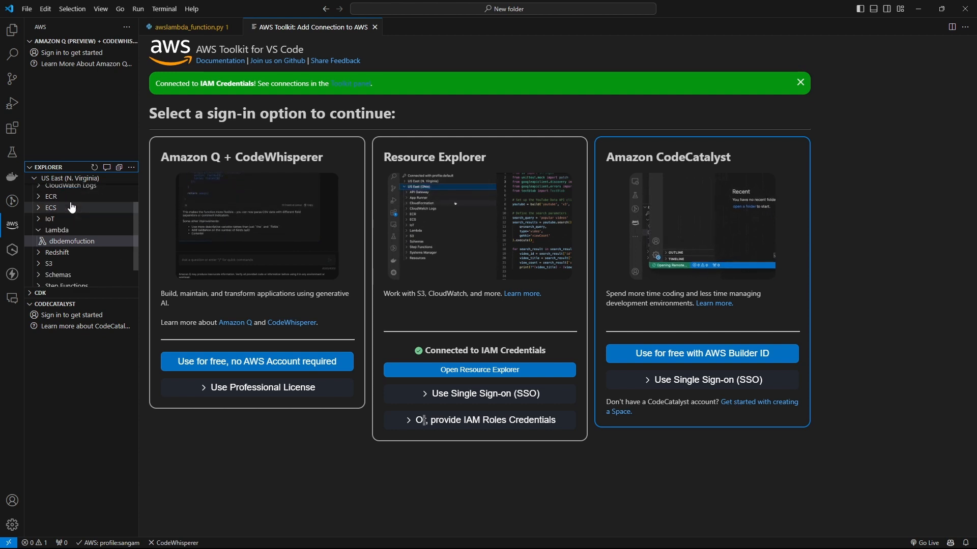
scroll(72, 207, "up", 2)
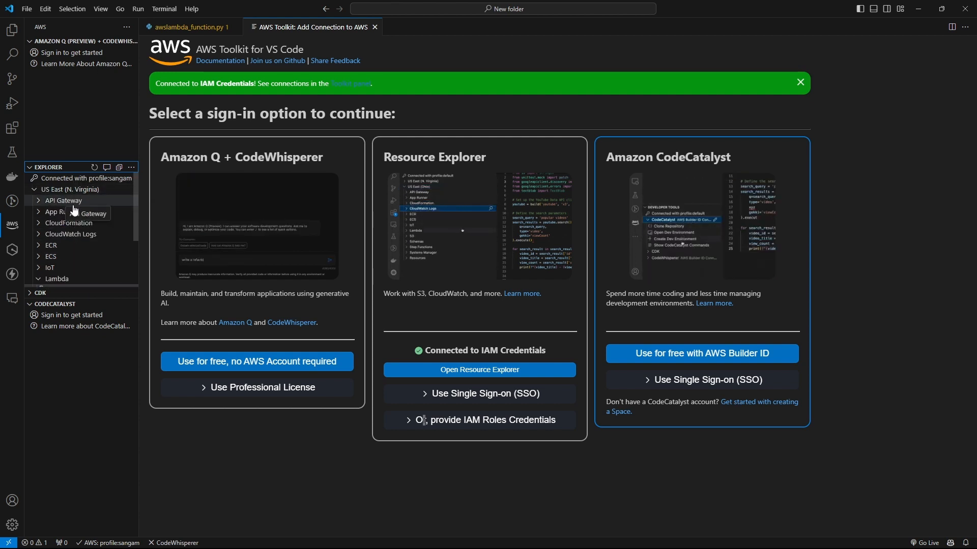
scroll(74, 210, "down", 4)
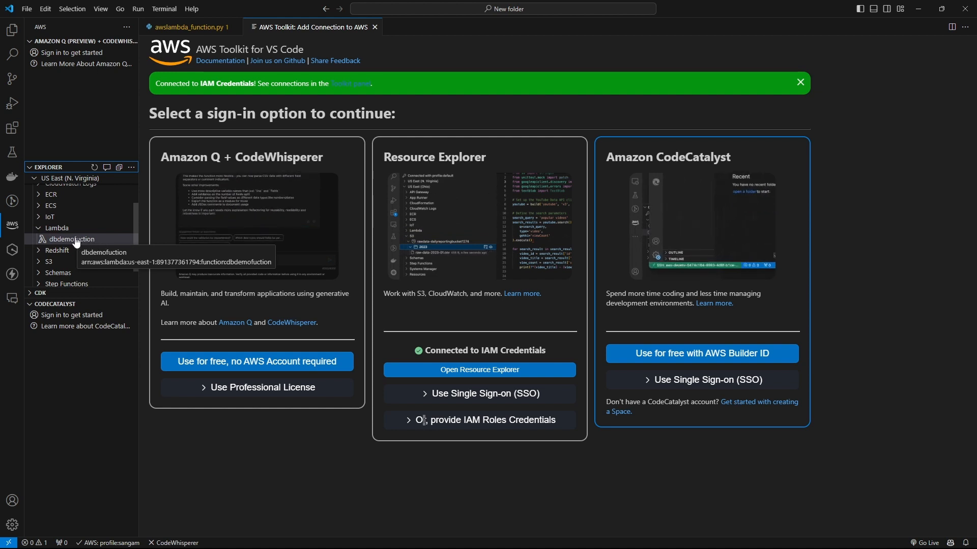
Step: Invoke dbdemofuction on AWS and review the returned statusCode 200 payload with three Person rows
right_click(75, 242)
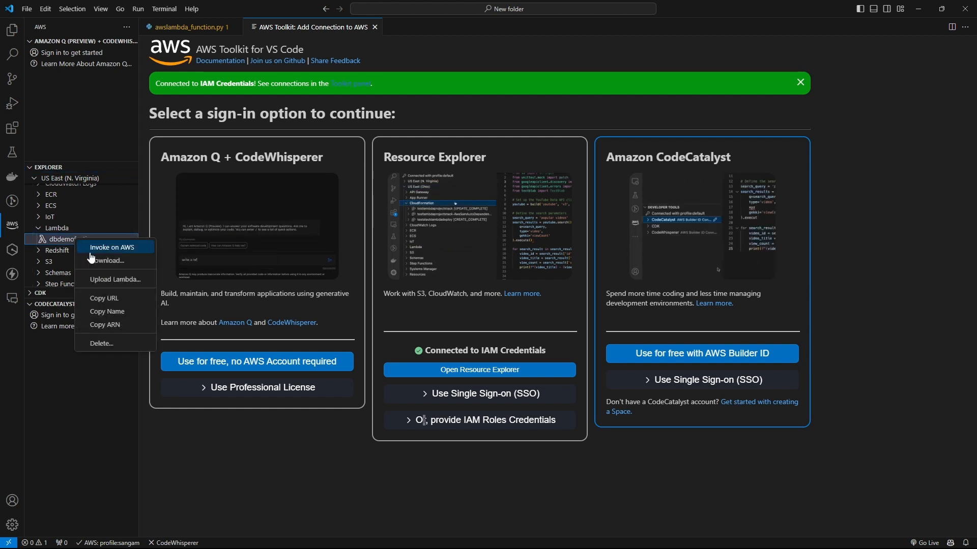
left_click(113, 249)
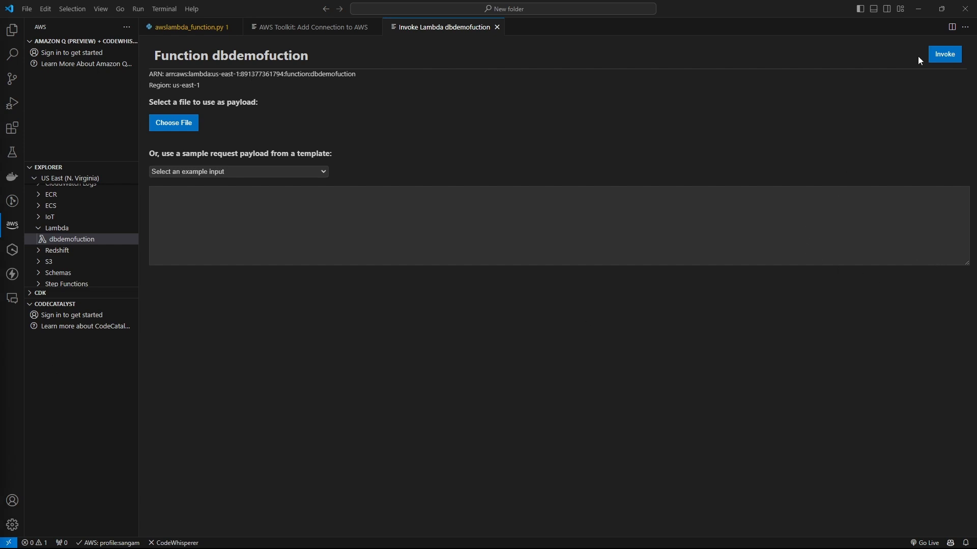
left_click(949, 56)
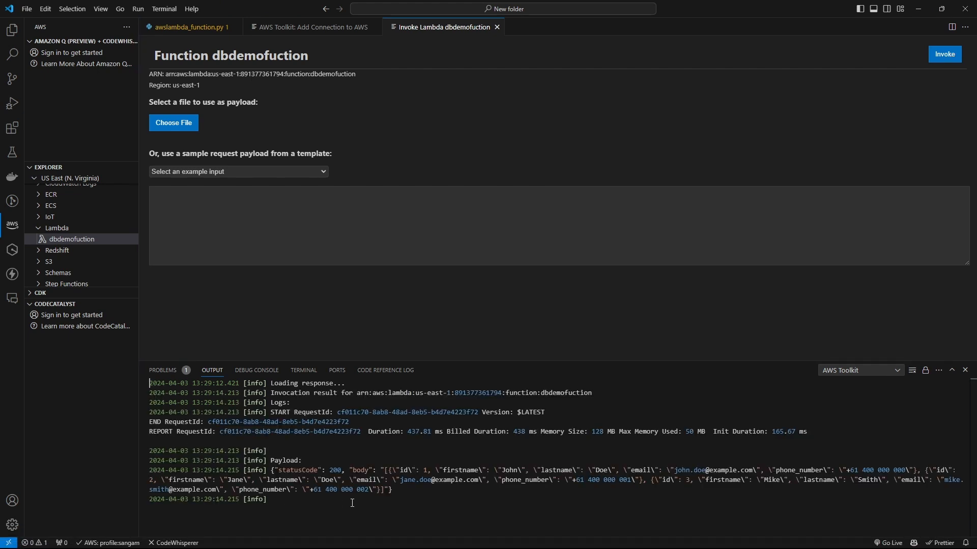
left_click_drag(400, 493, 268, 465)
left_click(445, 511)
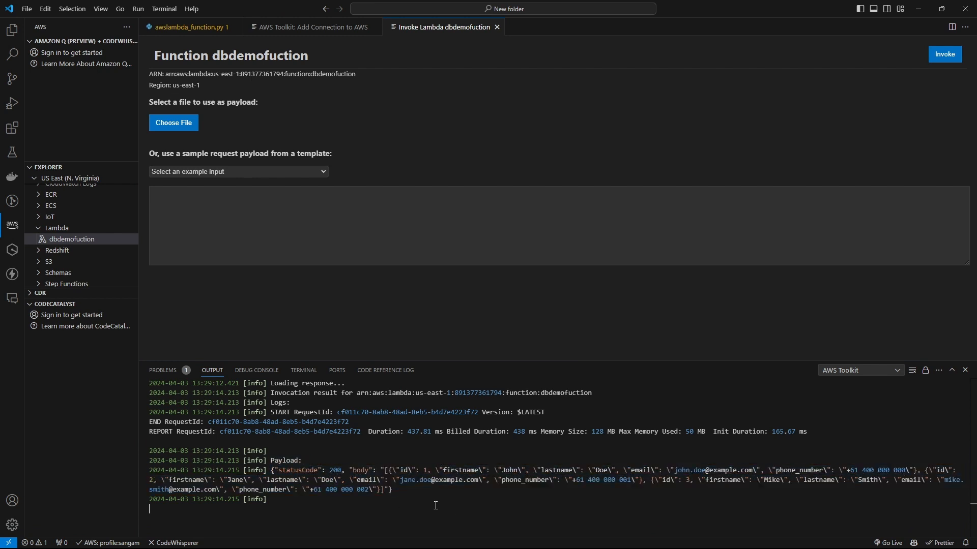